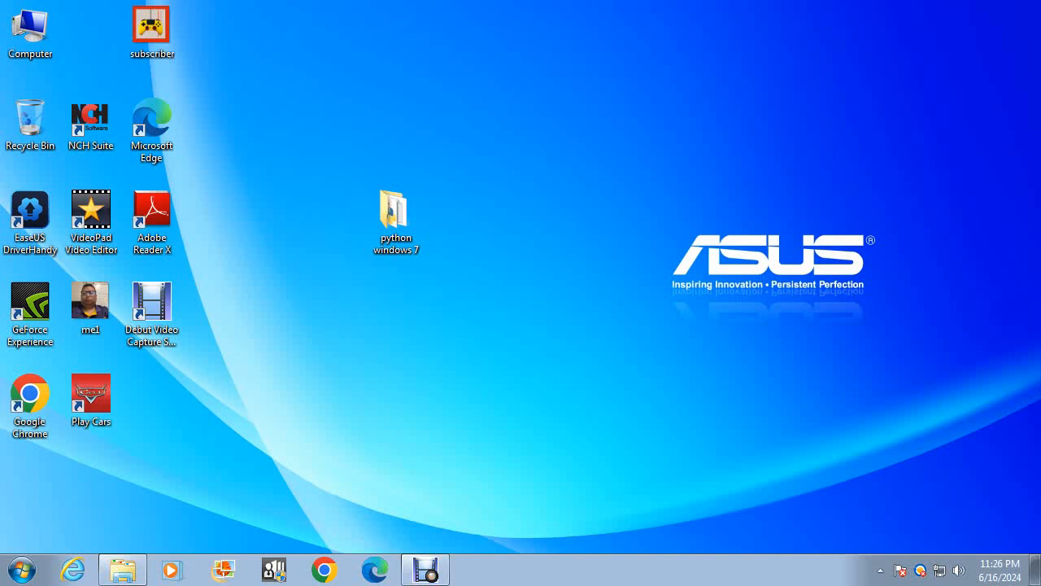
Open the "python windows 7" desktop folder maximized and open its "how to check python version" text document
{"action": "double_click", "coordinate": [396, 219]}
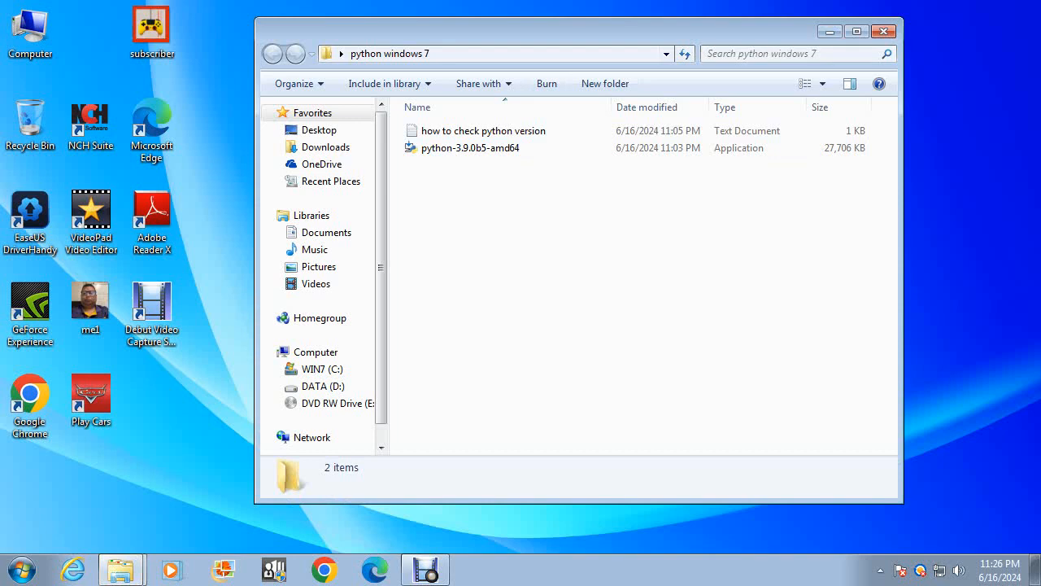
{"action": "left_click", "coordinate": [856, 30]}
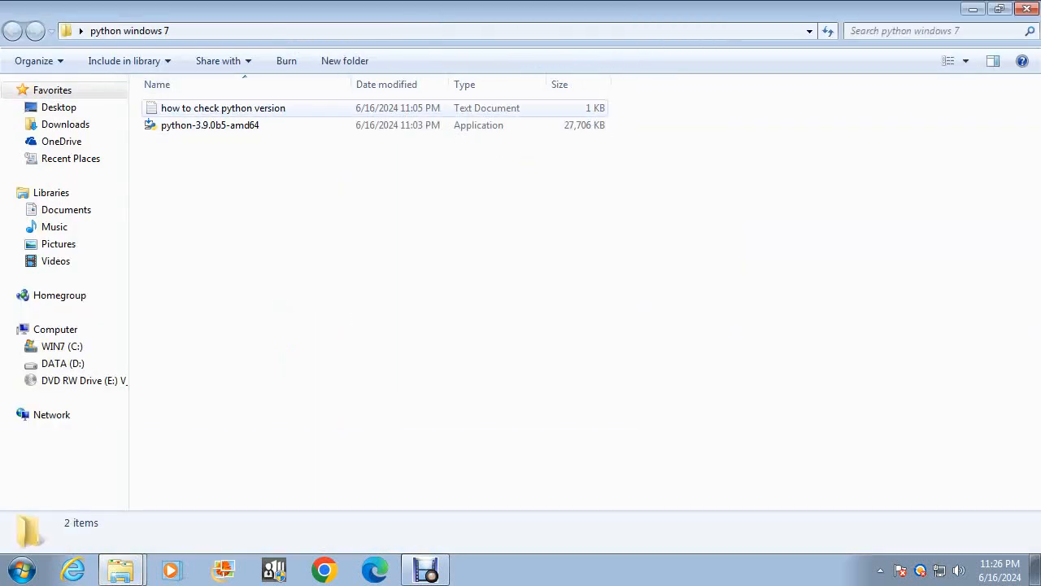
{"action": "left_click", "coordinate": [223, 108]}
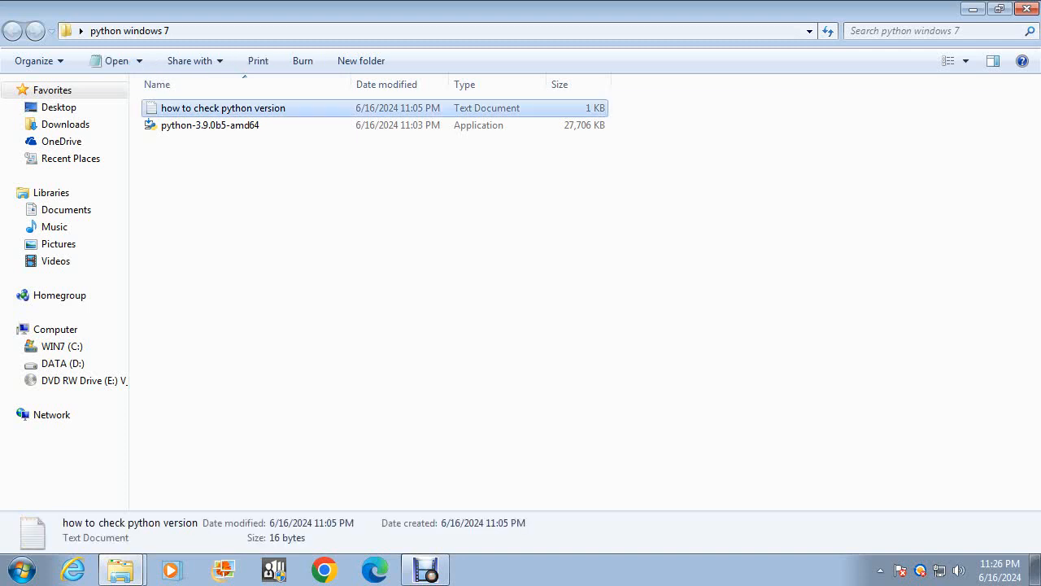
{"action": "left_click", "coordinate": [223, 108]}
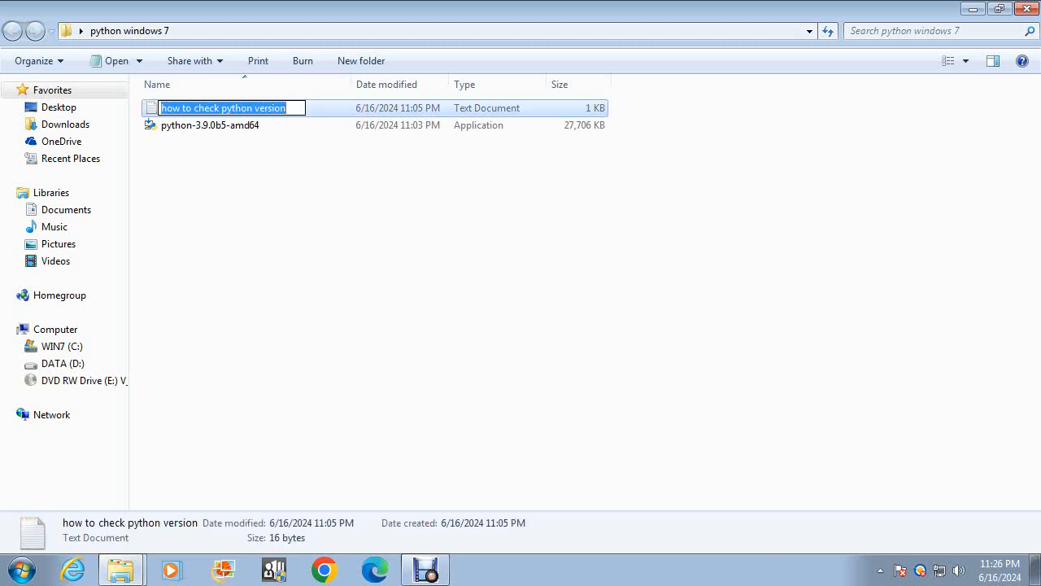
{"action": "left_click", "coordinate": [366, 244]}
{"action": "double_click", "coordinate": [223, 109]}
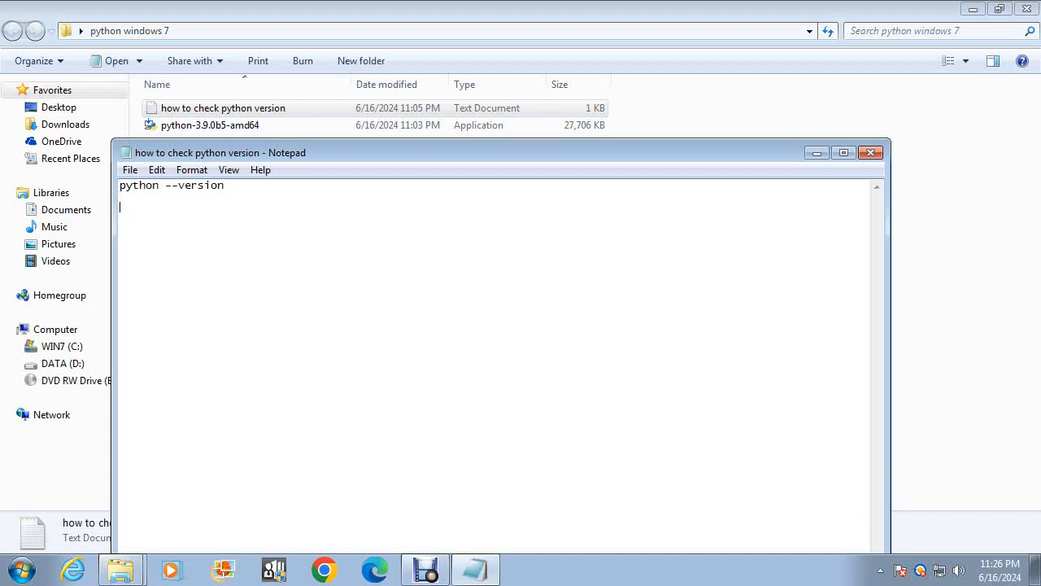
Add the line "windows 7 can only go up version 3.8" below the python --version command in the note
{"action": "key", "text": "Return"}
{"action": "key", "text": "Return"}
{"action": "type", "text": "windows 7 can only go up "}
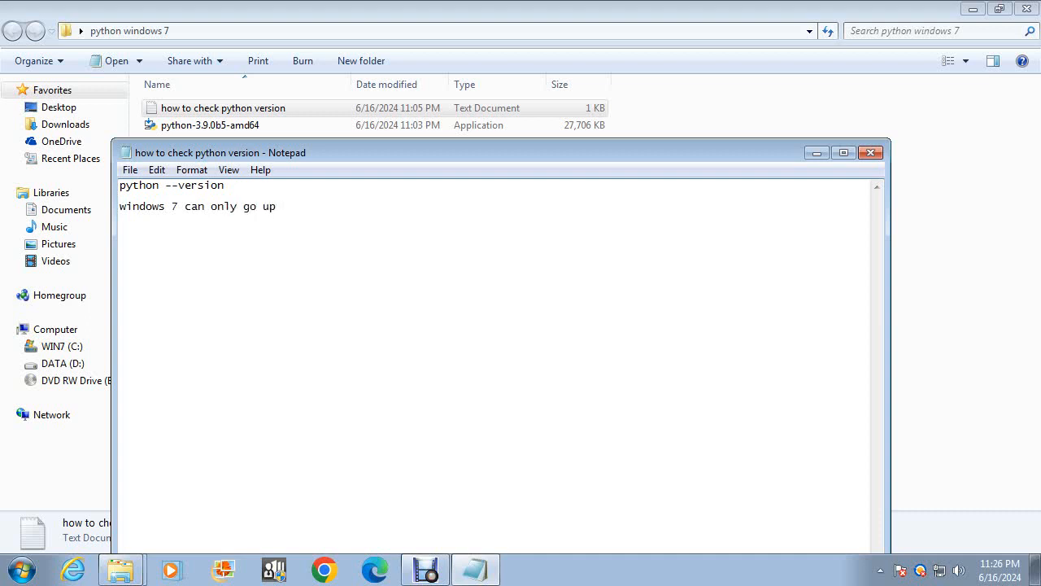
{"action": "type", "text": "version 3.9"}
{"action": "key", "text": "BackSpace"}
{"action": "type", "text": "8"}
Shrink and reposition the note's window, save the note and minimize it together with the folder window
{"action": "left_click_drag", "start_coordinate": [890, 139], "coordinate": [795, 217]}
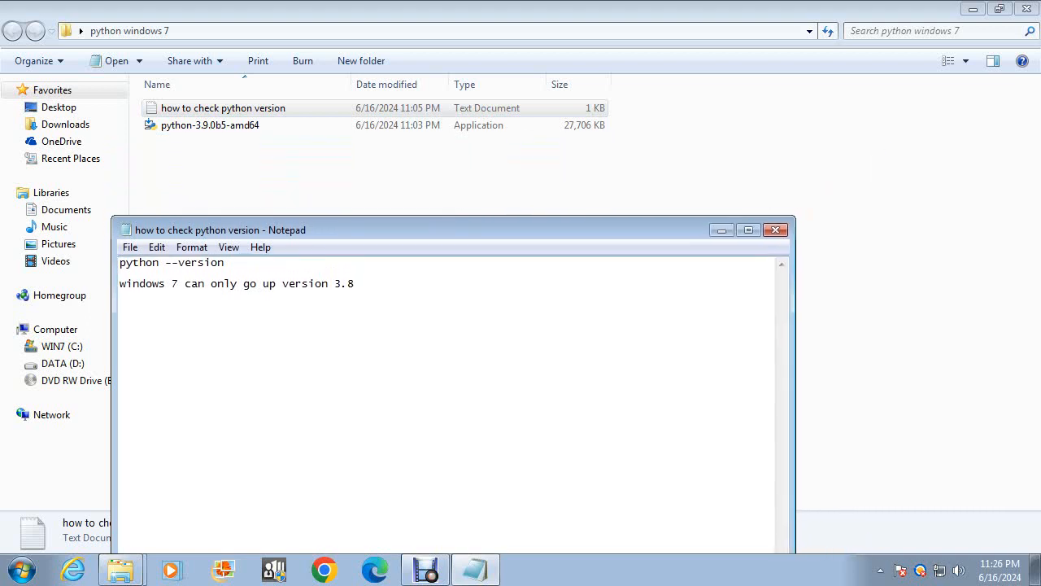
{"action": "left_click_drag", "start_coordinate": [488, 230], "coordinate": [527, 181]}
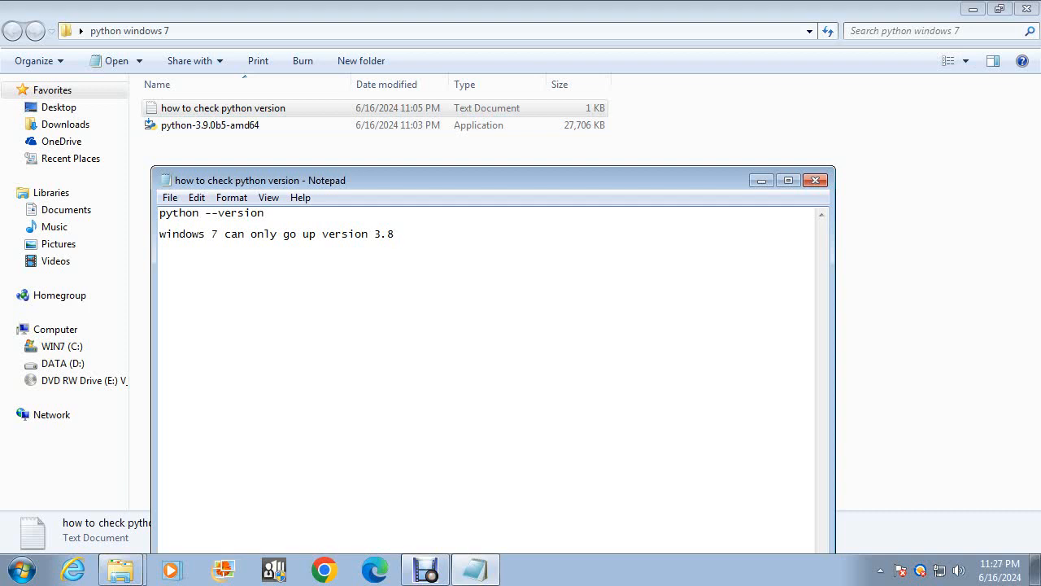
{"action": "key", "text": "ctrl+s"}
{"action": "left_click", "coordinate": [761, 179]}
{"action": "left_click", "coordinate": [973, 8]}
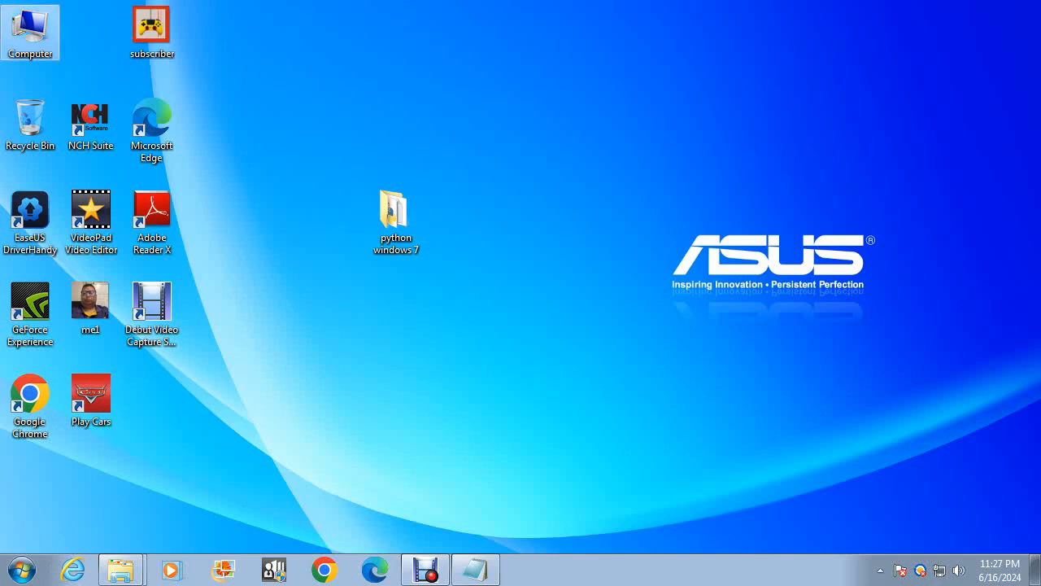
View the computer's system properties to check the Windows edition, processor, memory and system type, and close them
{"action": "right_click", "coordinate": [23, 34]}
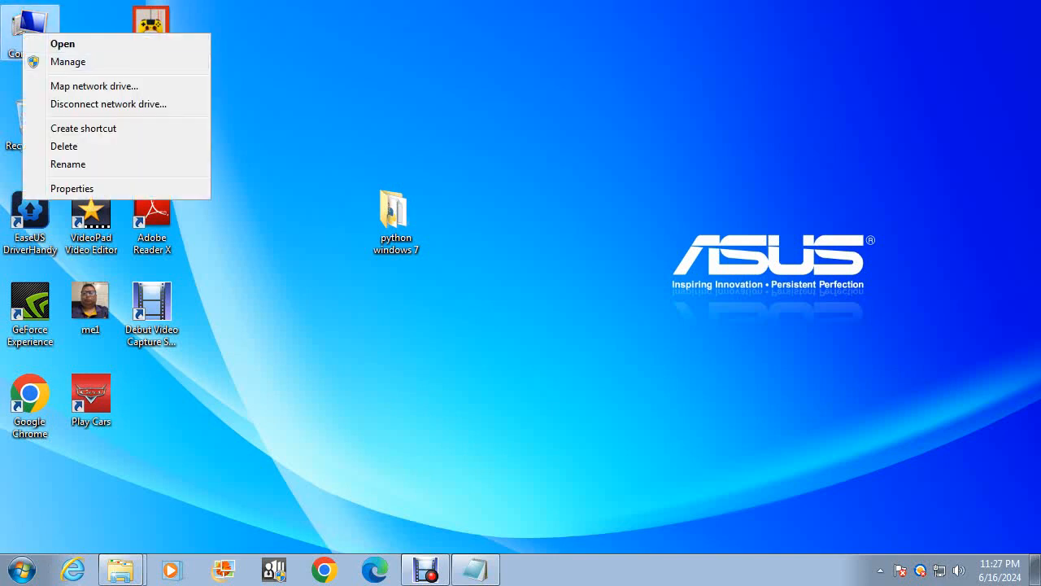
{"action": "key", "text": "super"}
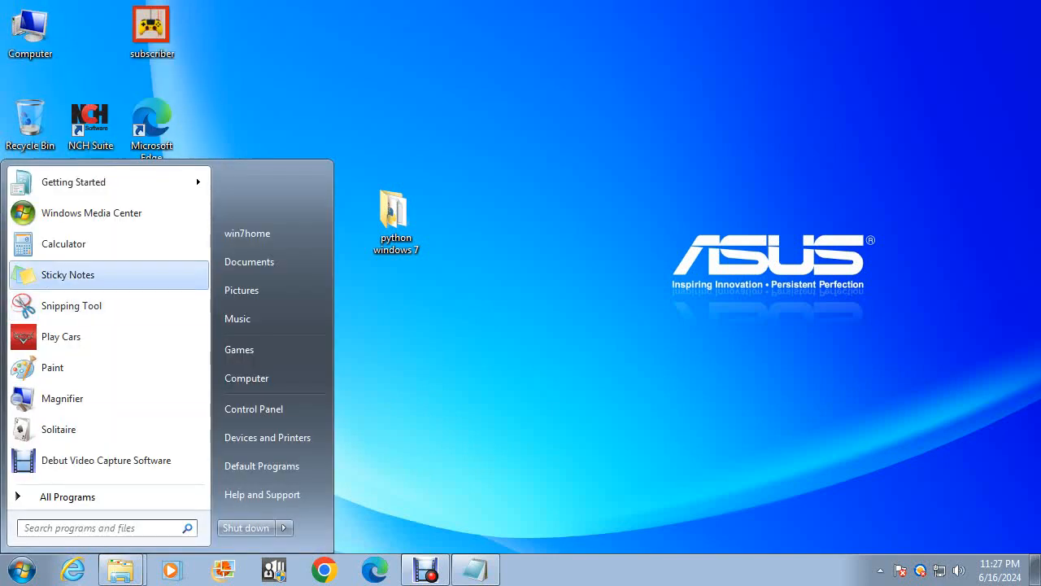
{"action": "right_click", "coordinate": [274, 377]}
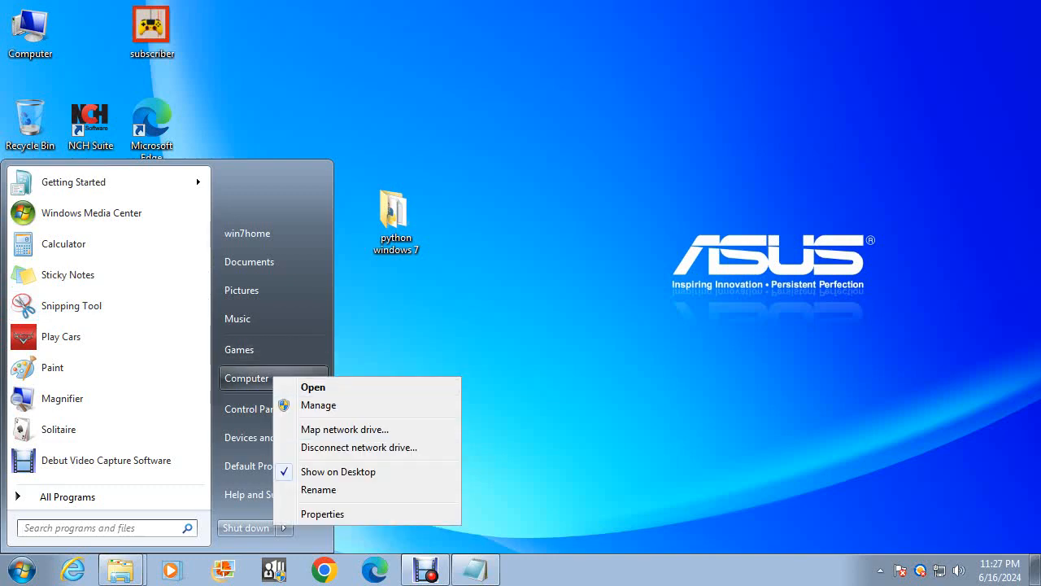
{"action": "left_click", "coordinate": [303, 512]}
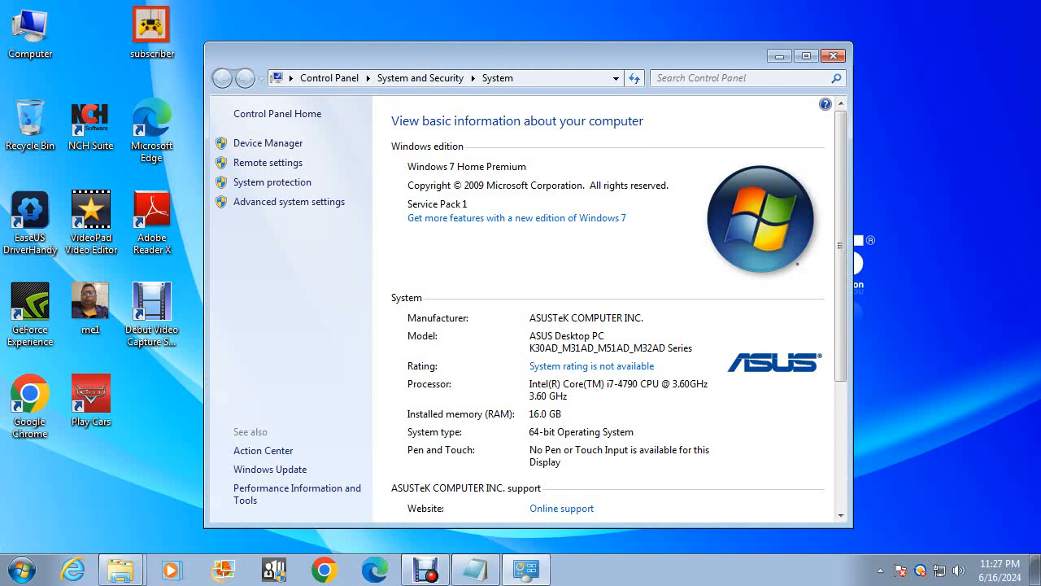
{"action": "scroll", "coordinate": [606, 310], "scroll_direction": "down", "scroll_amount": 5}
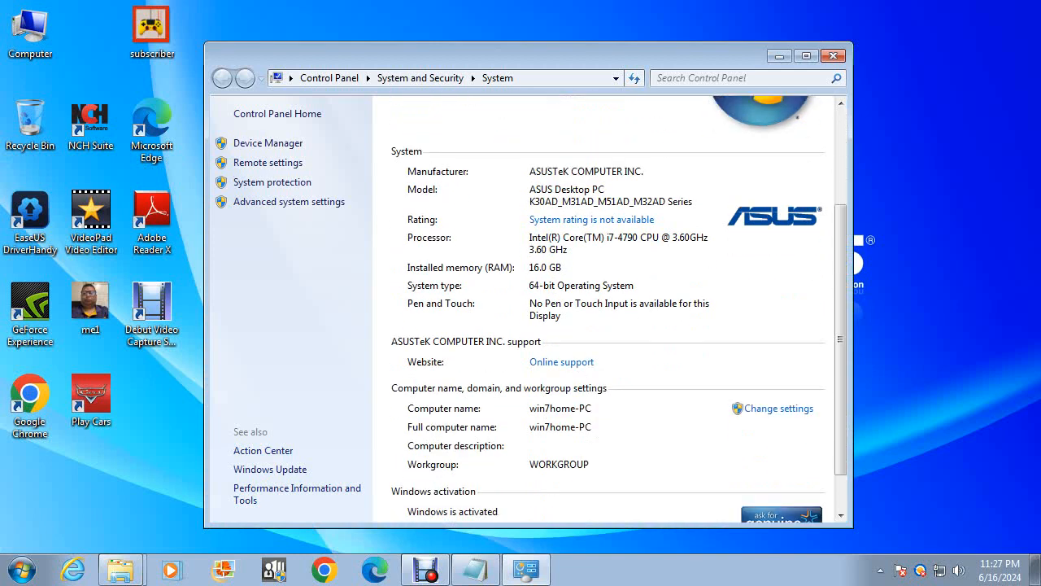
{"action": "scroll", "coordinate": [606, 309], "scroll_direction": "up", "scroll_amount": 3}
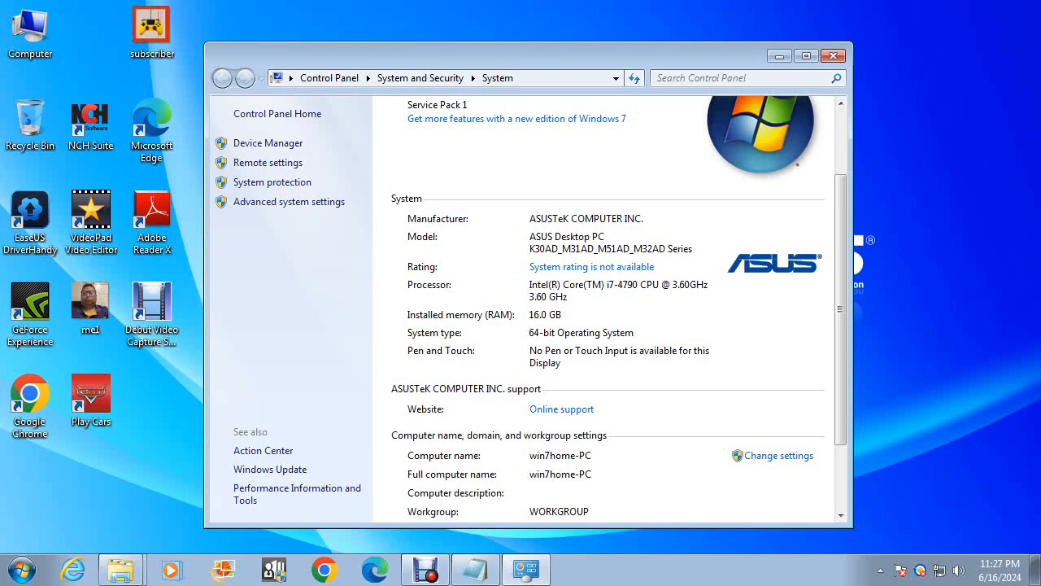
{"action": "scroll", "coordinate": [605, 309], "scroll_direction": "up", "scroll_amount": 3}
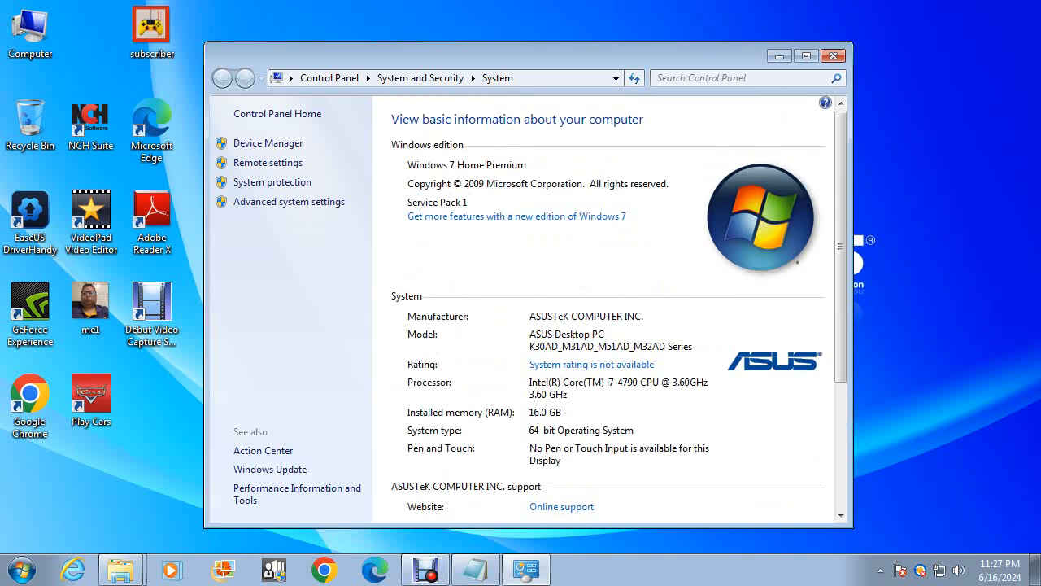
{"action": "scroll", "coordinate": [606, 309], "scroll_direction": "down", "scroll_amount": 1}
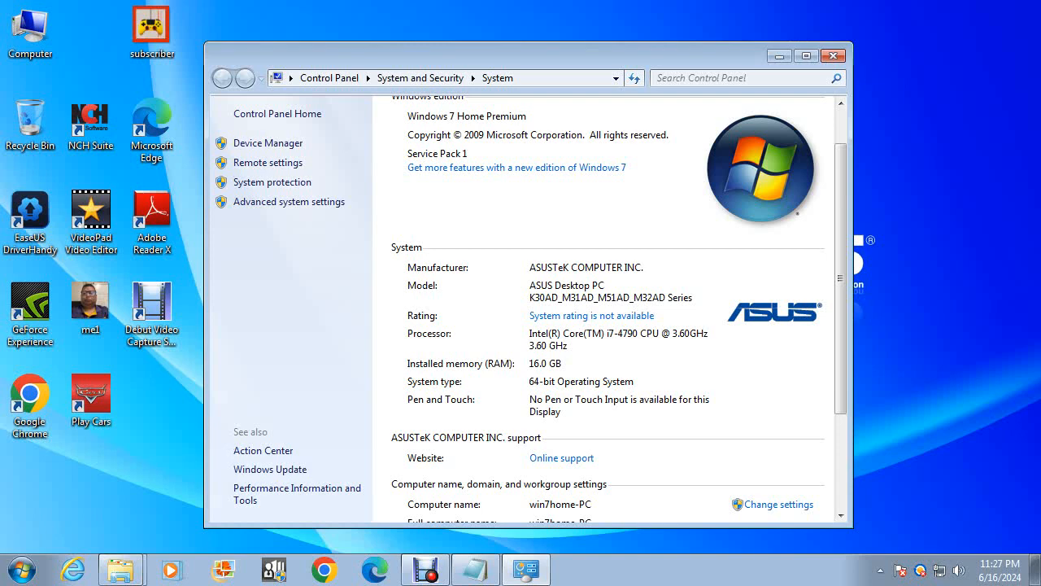
{"action": "scroll", "coordinate": [619, 309], "scroll_direction": "down", "scroll_amount": 2}
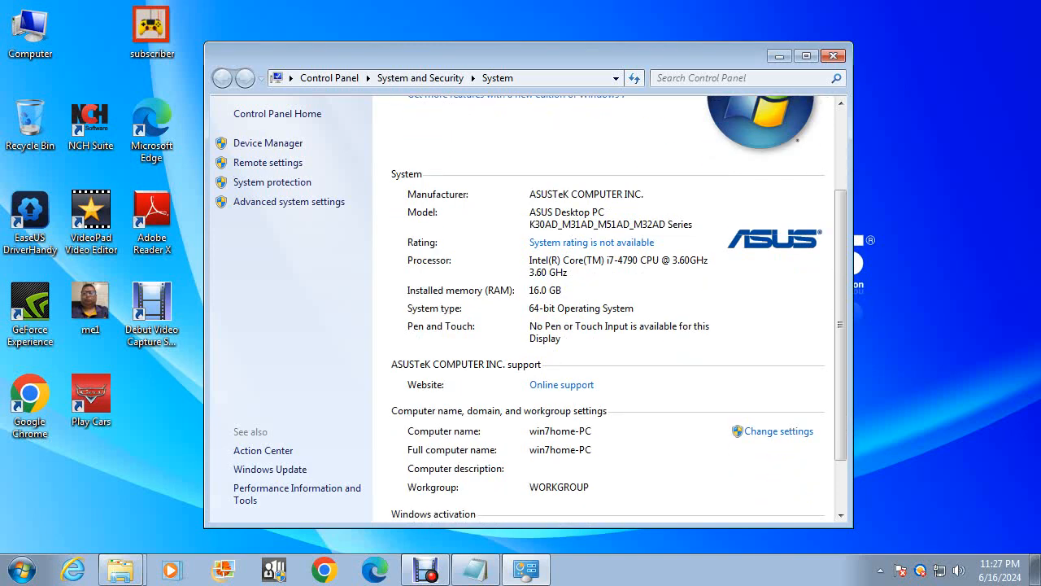
{"action": "left_click", "coordinate": [833, 55]}
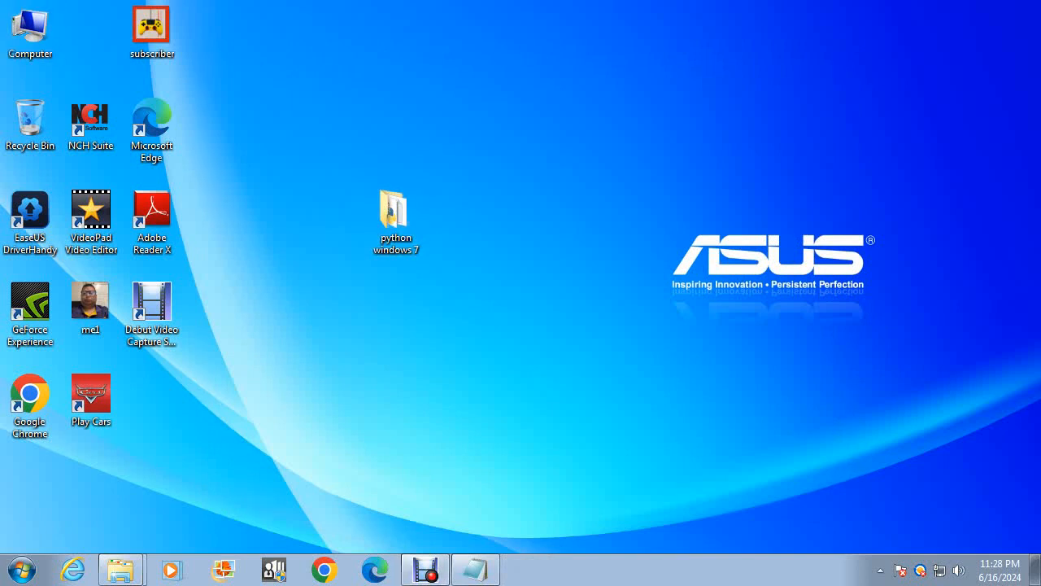
Switch to Google Chrome and search Google for "python download"
{"action": "left_click", "coordinate": [324, 570]}
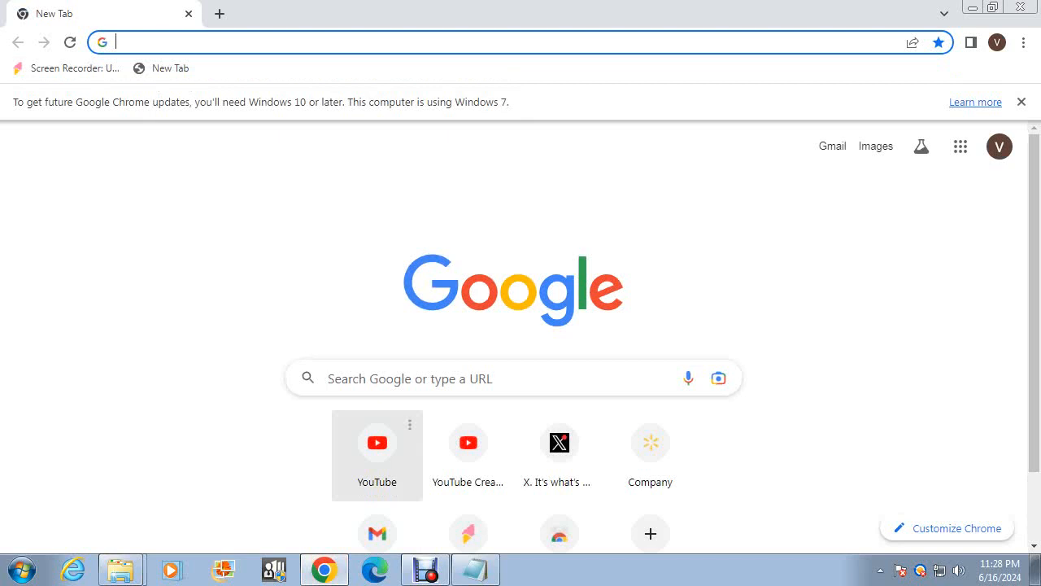
{"action": "left_click", "coordinate": [410, 378]}
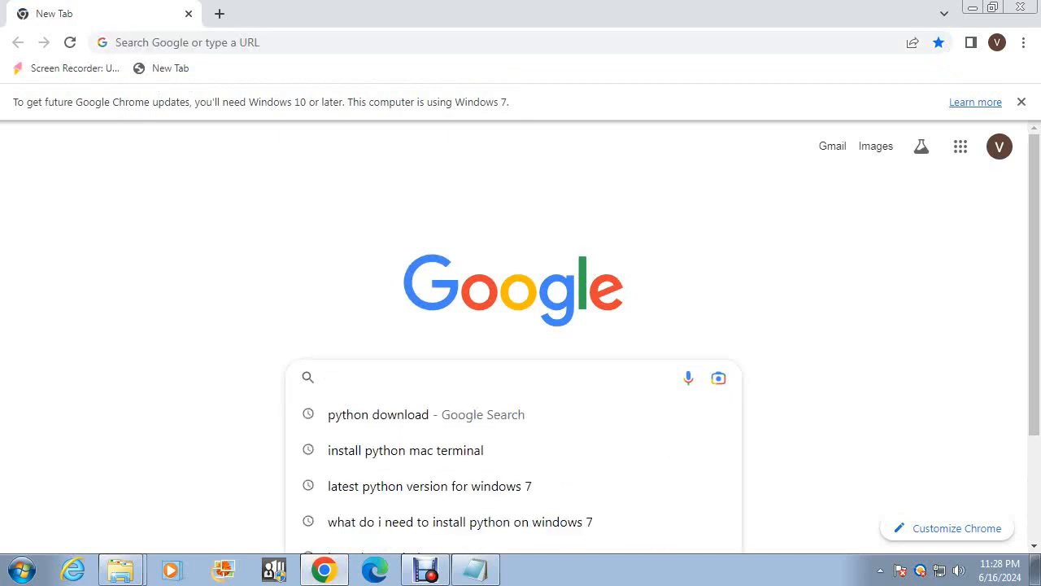
{"action": "type", "text": "python"}
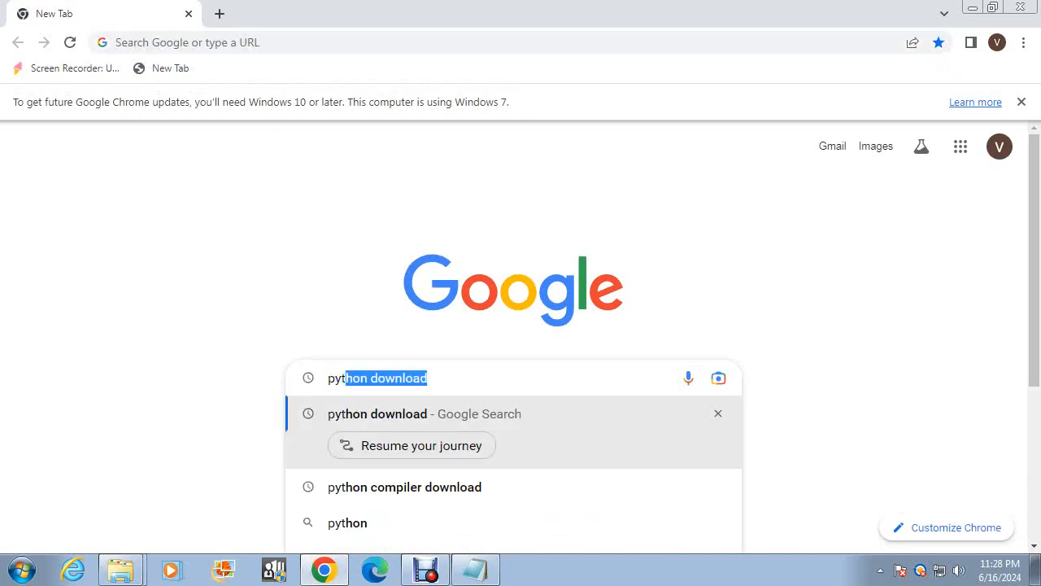
{"action": "type", "text": " download"}
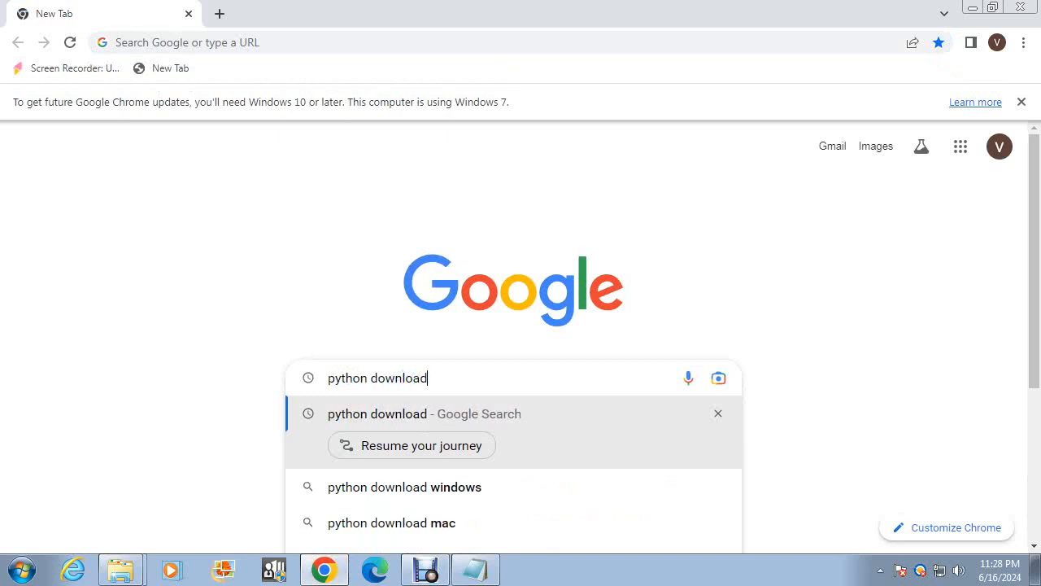
{"action": "key", "text": "Return"}
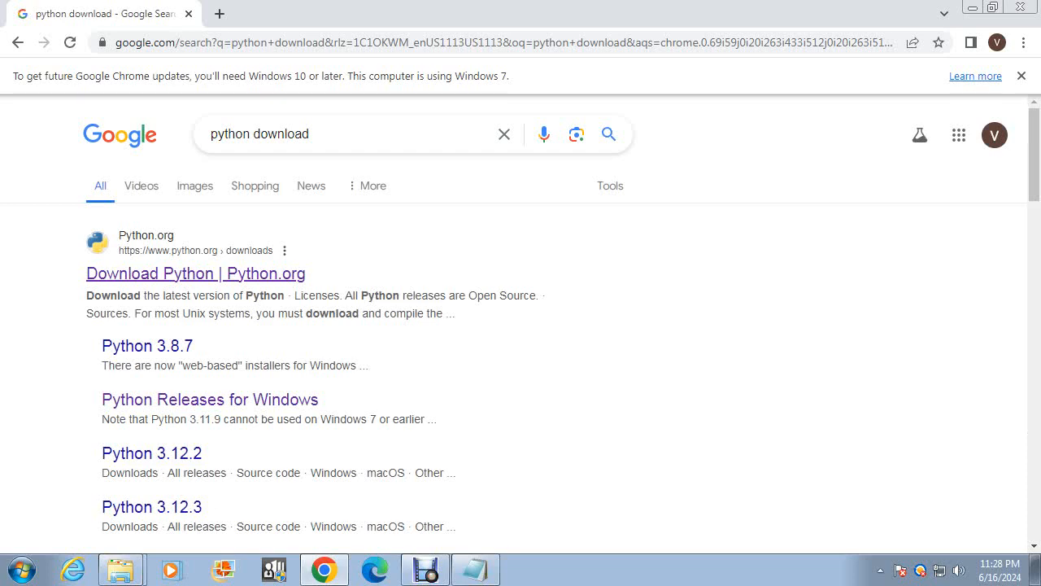
Go to the Download Python page on Python.org and open its list of Windows releases
{"action": "left_click", "coordinate": [195, 274]}
{"action": "mouse_move", "coordinate": [288, 249]}
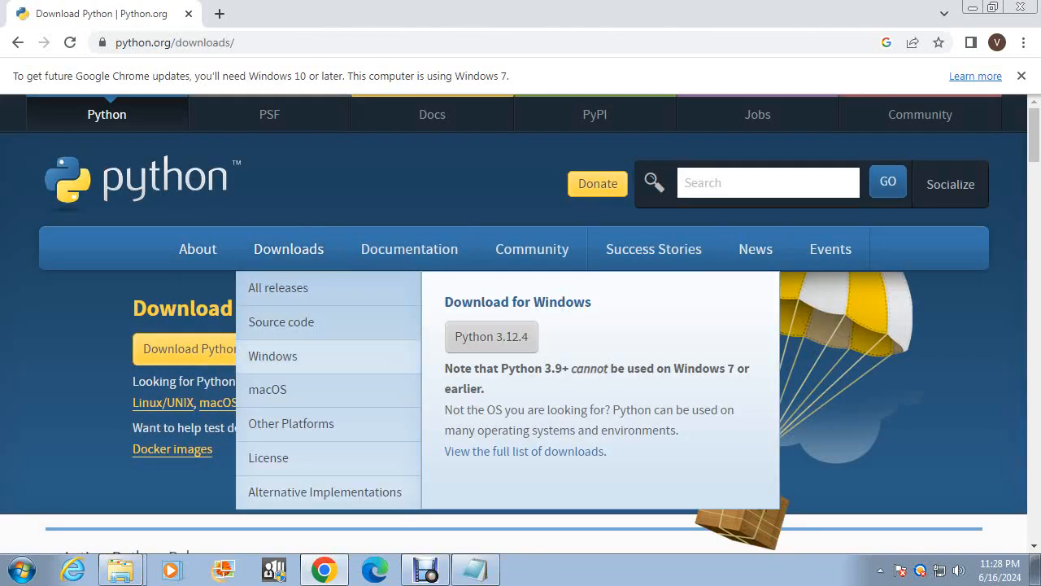
{"action": "left_click", "coordinate": [272, 356]}
Open the Python 3.8.19 release from the stable releases, examine its notes and files, and return to the Windows list
{"action": "scroll", "coordinate": [520, 326], "scroll_direction": "down", "scroll_amount": 3}
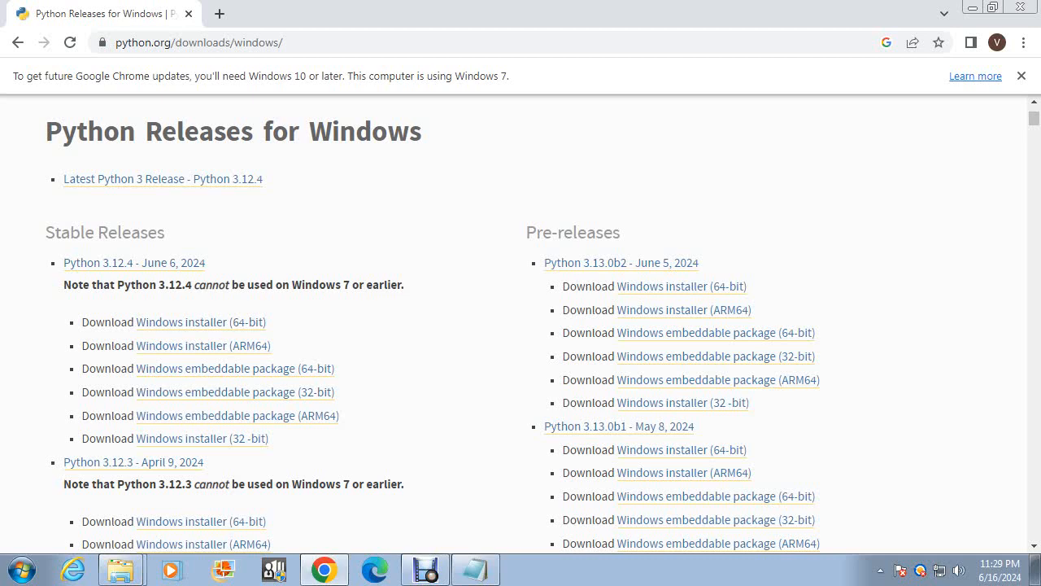
{"action": "scroll", "coordinate": [520, 326], "scroll_direction": "down", "scroll_amount": 1}
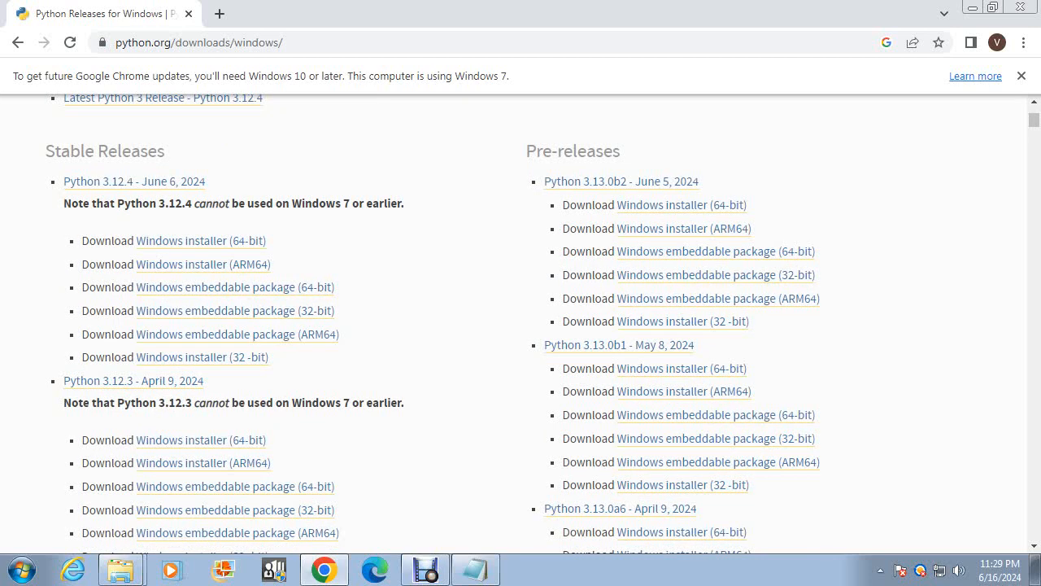
{"action": "scroll", "coordinate": [521, 325], "scroll_direction": "down", "scroll_amount": 8}
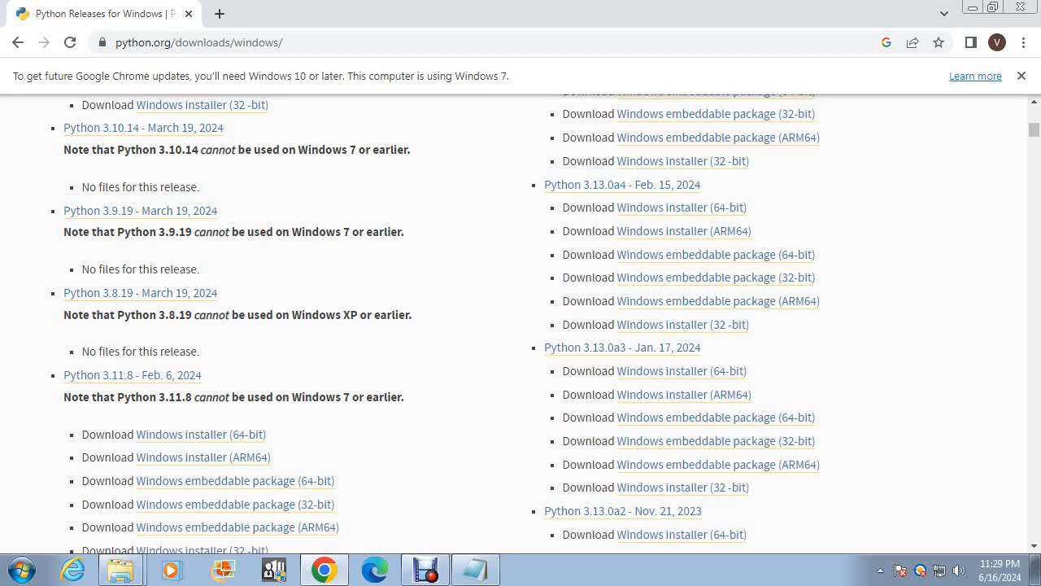
{"action": "left_click", "coordinate": [140, 293]}
{"action": "scroll", "coordinate": [520, 324], "scroll_direction": "down", "scroll_amount": 3}
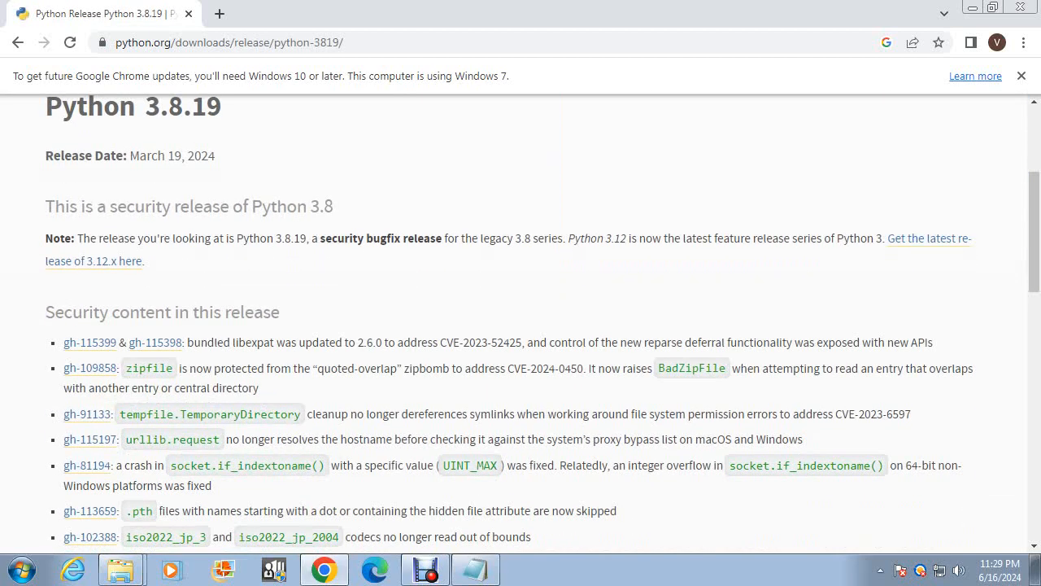
{"action": "scroll", "coordinate": [520, 324], "scroll_direction": "down", "scroll_amount": 3}
{"action": "scroll", "coordinate": [520, 324], "scroll_direction": "down", "scroll_amount": 4}
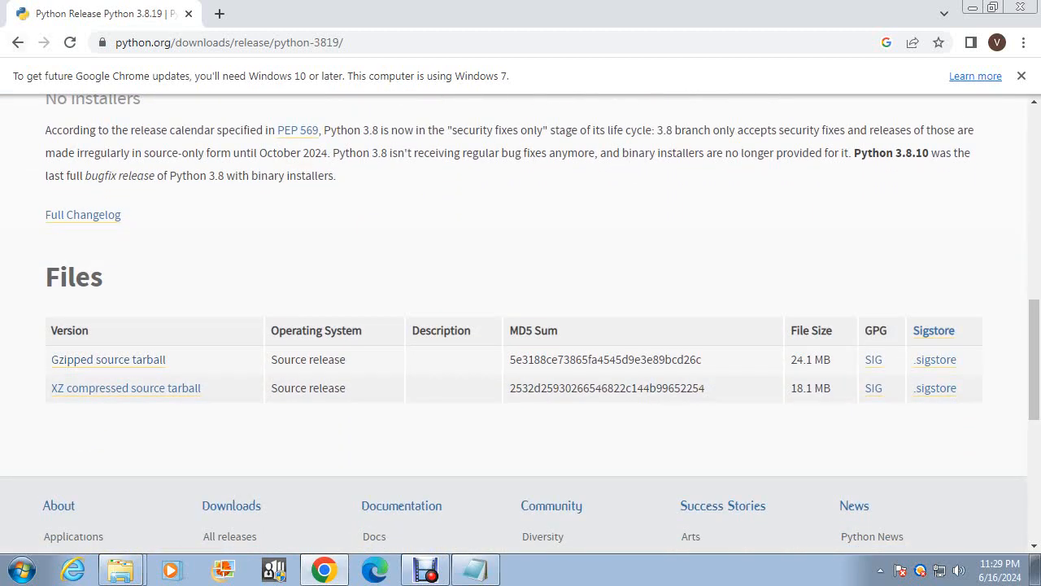
{"action": "left_click", "coordinate": [18, 42]}
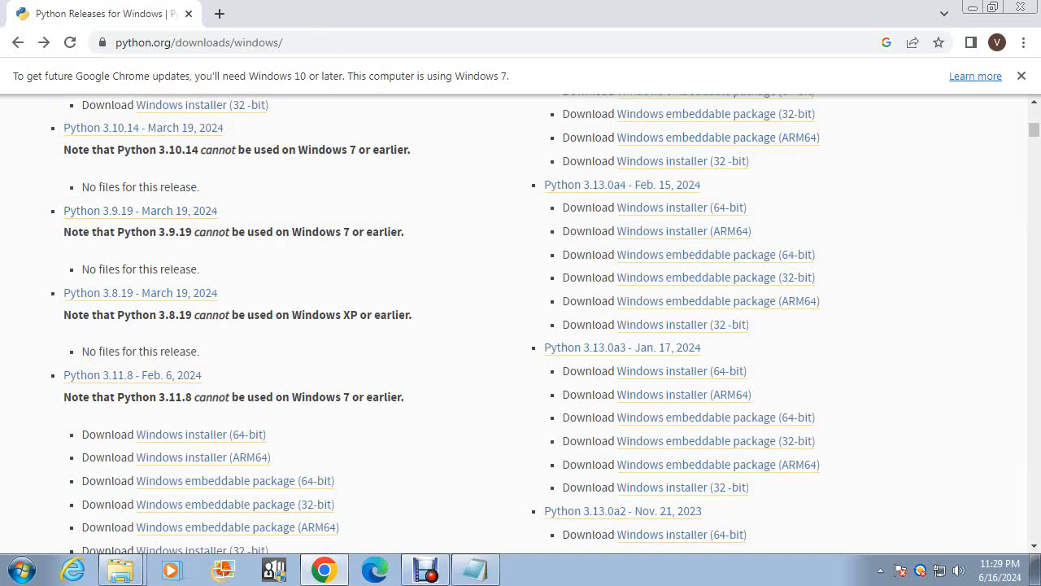
Look through the stable releases older than Python 3.8.19 for one that supports Windows 7 and offers installer files
{"action": "scroll", "coordinate": [521, 325], "scroll_direction": "down", "scroll_amount": 3}
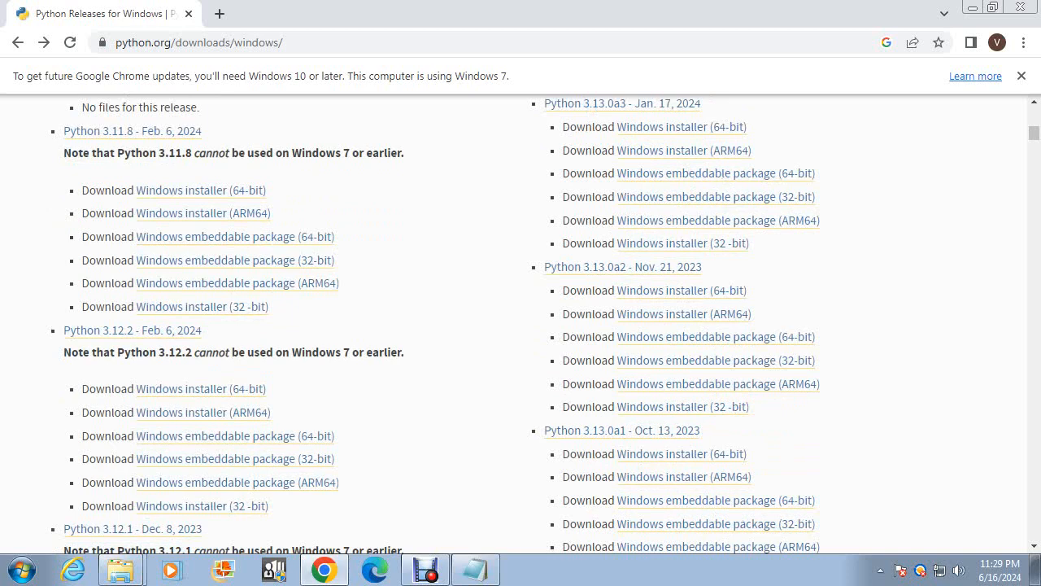
{"action": "scroll", "coordinate": [520, 325], "scroll_direction": "up", "scroll_amount": 3}
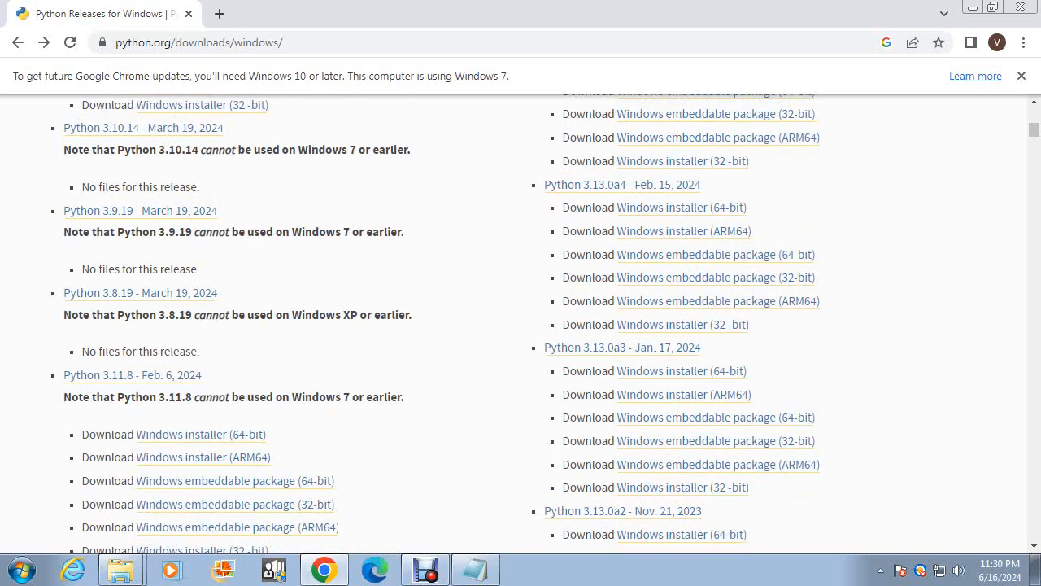
{"action": "scroll", "coordinate": [520, 325], "scroll_direction": "down", "scroll_amount": 2}
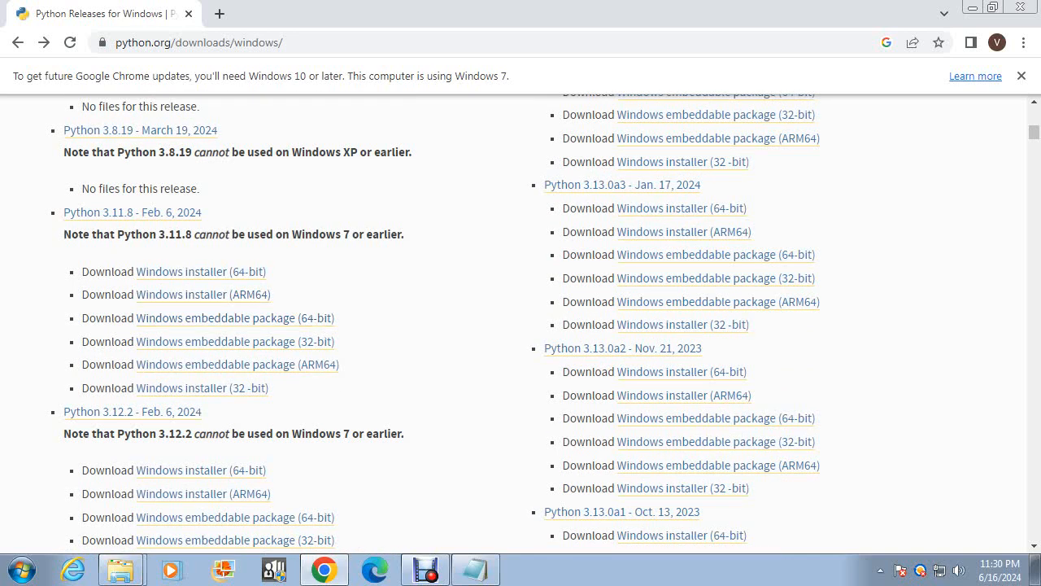
{"action": "scroll", "coordinate": [521, 326], "scroll_direction": "down", "scroll_amount": 8}
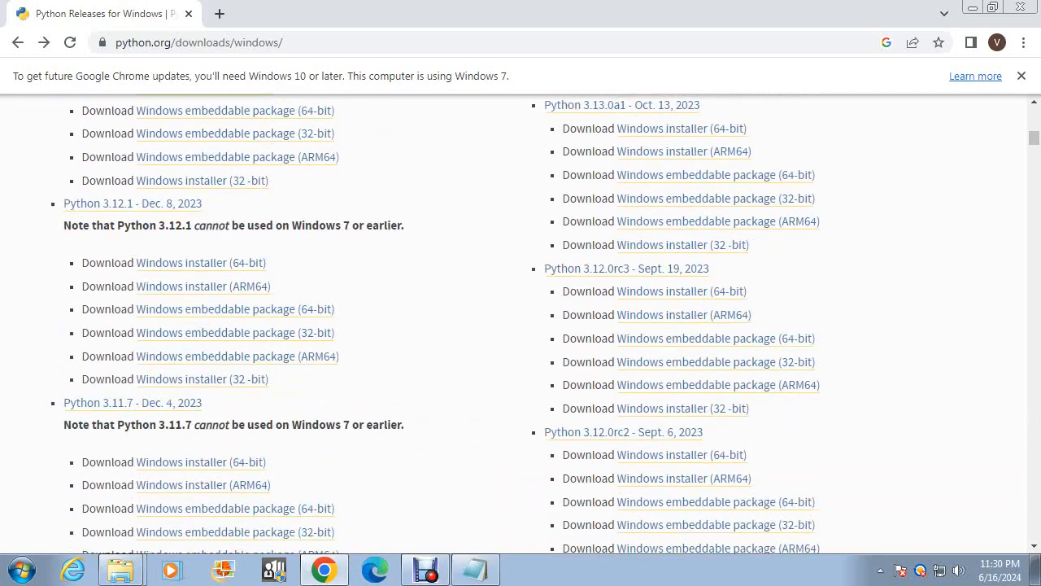
{"action": "scroll", "coordinate": [520, 325], "scroll_direction": "down", "scroll_amount": 12}
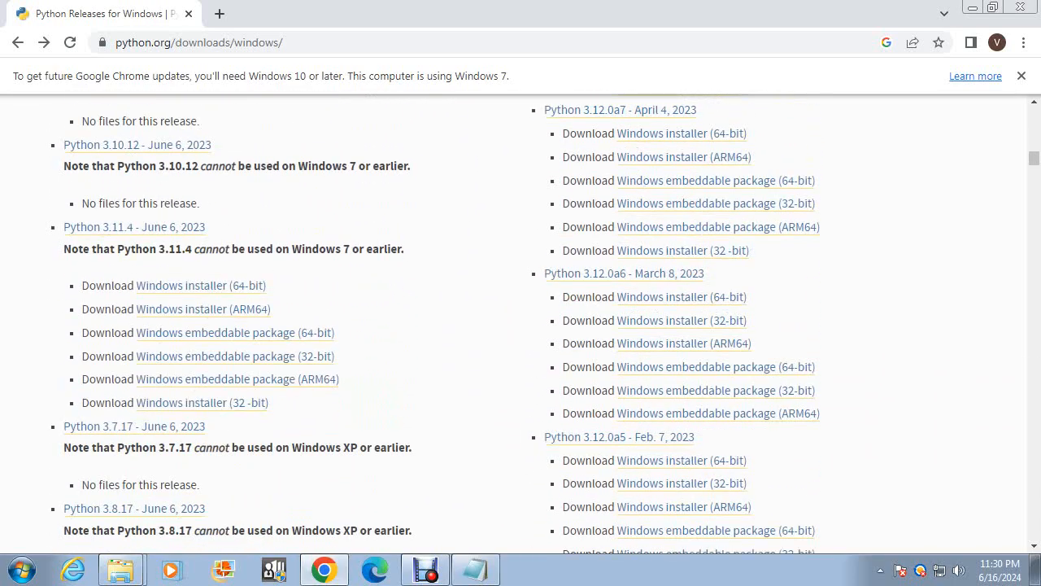
{"action": "scroll", "coordinate": [520, 325], "scroll_direction": "up", "scroll_amount": 4}
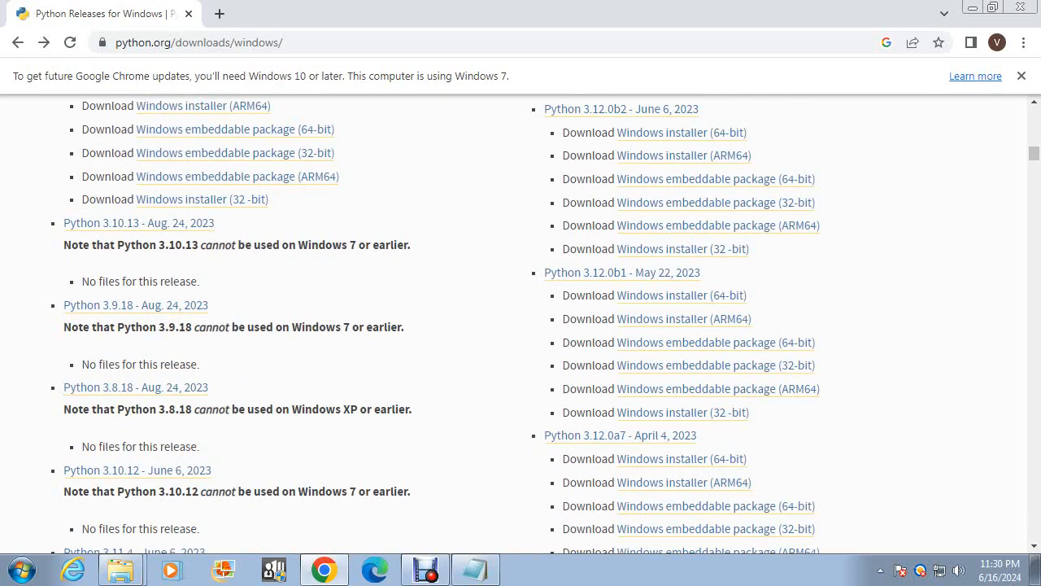
{"action": "scroll", "coordinate": [520, 325], "scroll_direction": "down", "scroll_amount": 3}
{"action": "scroll", "coordinate": [521, 325], "scroll_direction": "down", "scroll_amount": 6}
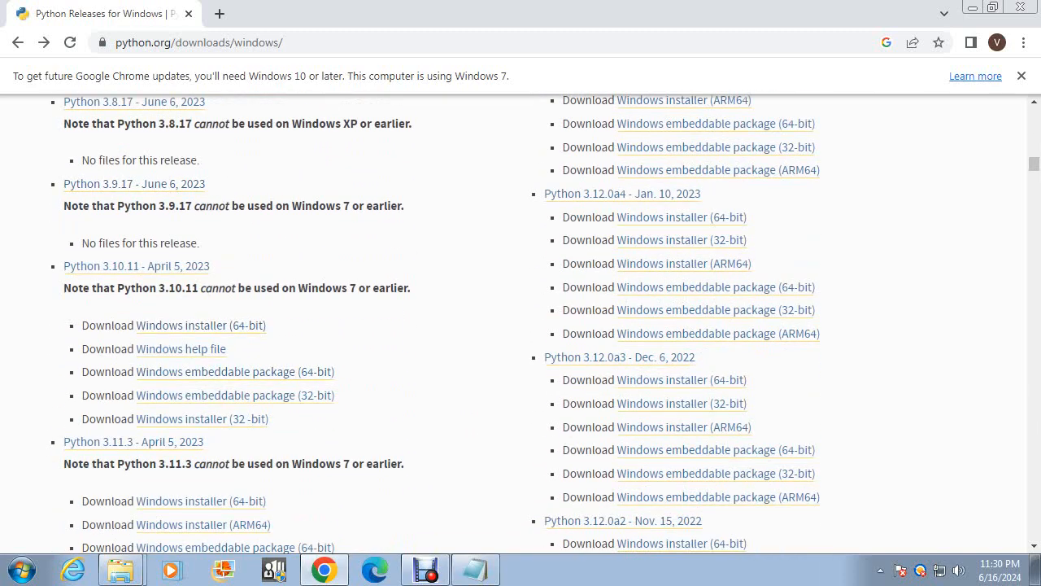
{"action": "scroll", "coordinate": [520, 325], "scroll_direction": "down", "scroll_amount": 2}
{"action": "scroll", "coordinate": [520, 326], "scroll_direction": "down", "scroll_amount": 8}
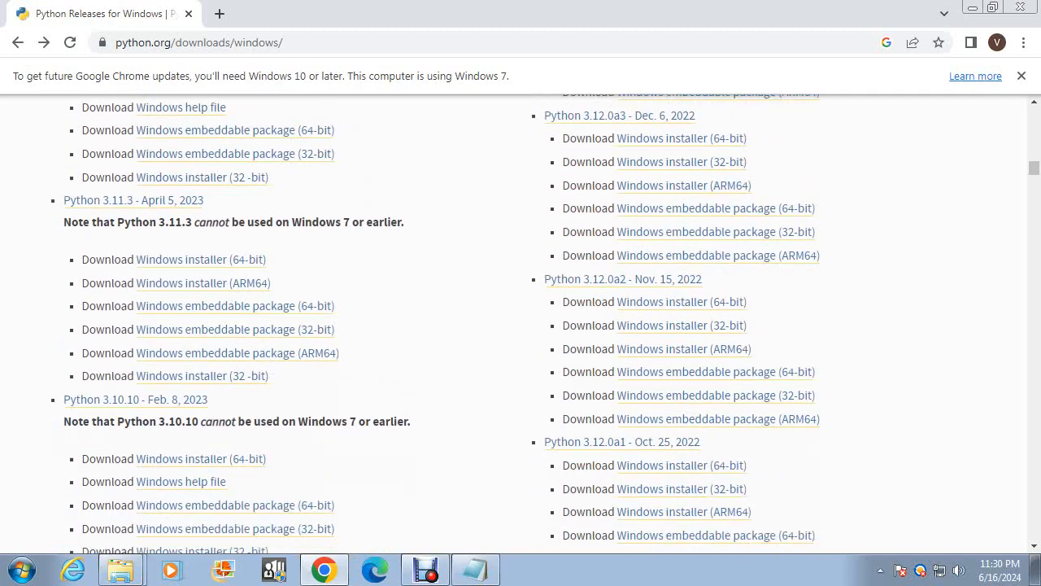
{"action": "scroll", "coordinate": [520, 326], "scroll_direction": "down", "scroll_amount": 6}
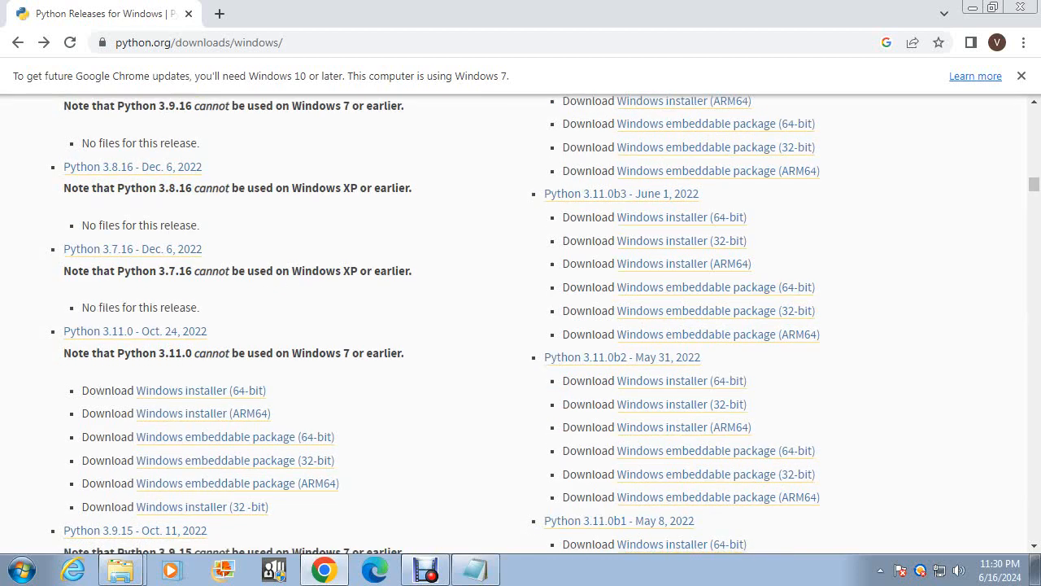
{"action": "scroll", "coordinate": [520, 326], "scroll_direction": "down", "scroll_amount": 1}
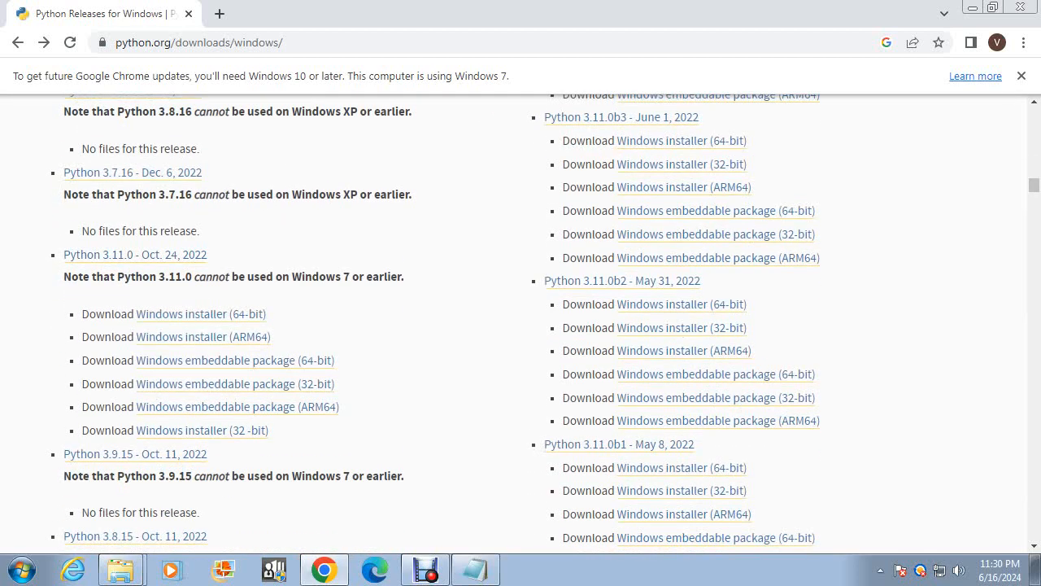
{"action": "scroll", "coordinate": [520, 325], "scroll_direction": "down", "scroll_amount": 1}
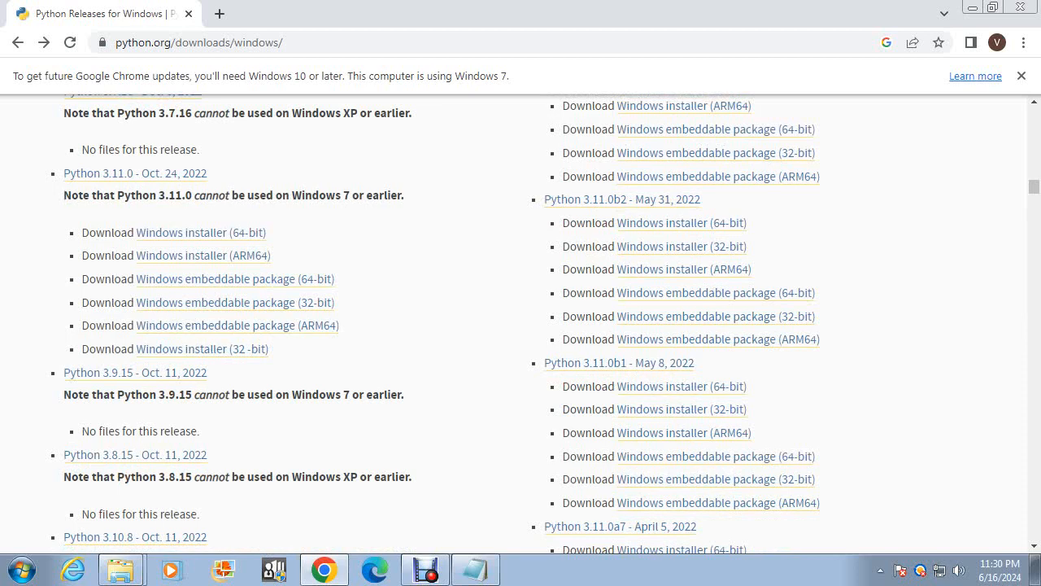
{"action": "scroll", "coordinate": [520, 325], "scroll_direction": "down", "scroll_amount": 3}
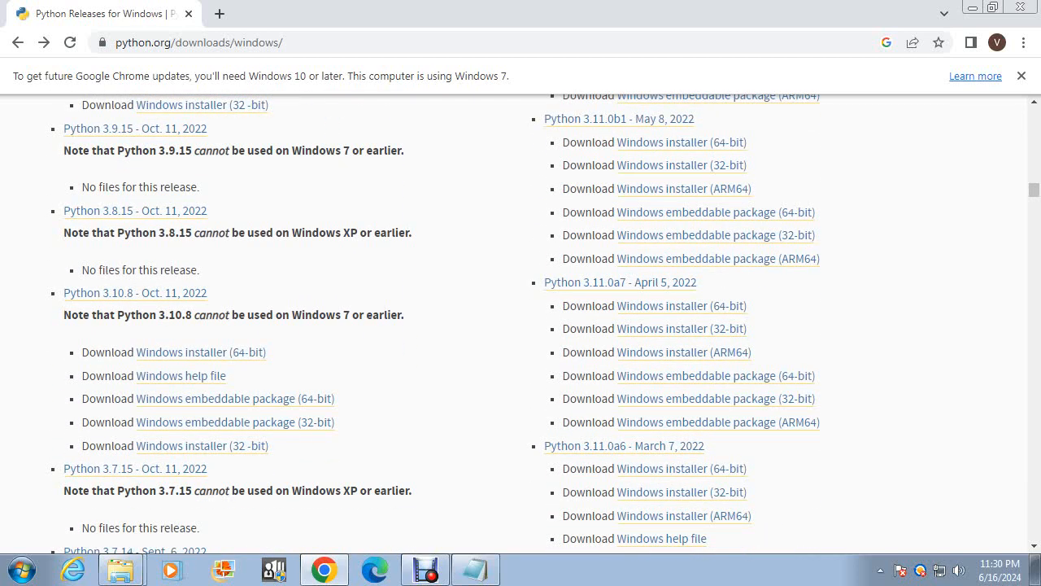
{"action": "scroll", "coordinate": [520, 325], "scroll_direction": "down", "scroll_amount": 2}
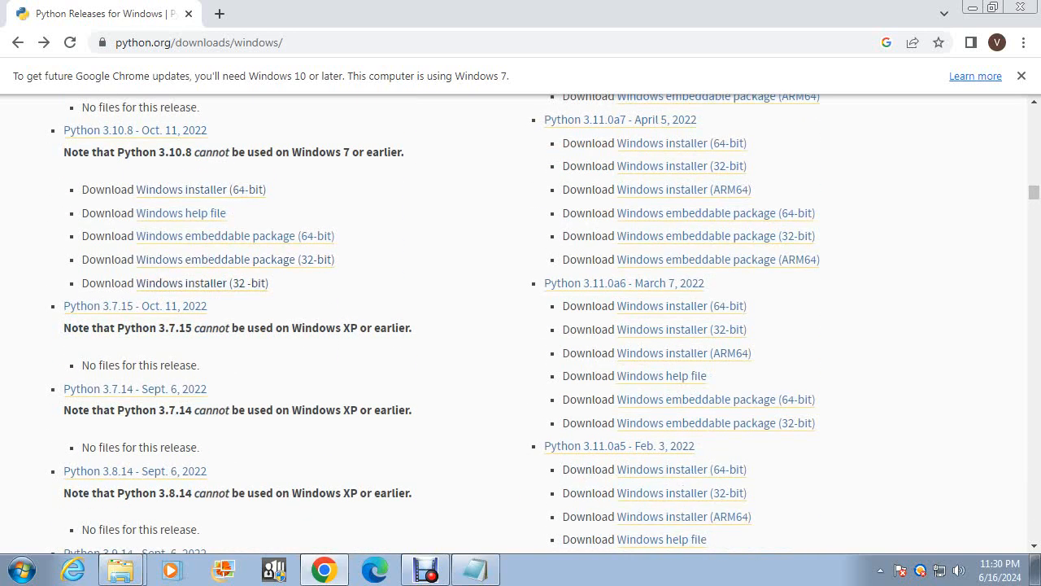
{"action": "scroll", "coordinate": [202, 282], "scroll_direction": "down", "scroll_amount": 2}
{"action": "scroll", "coordinate": [521, 326], "scroll_direction": "down", "scroll_amount": 2}
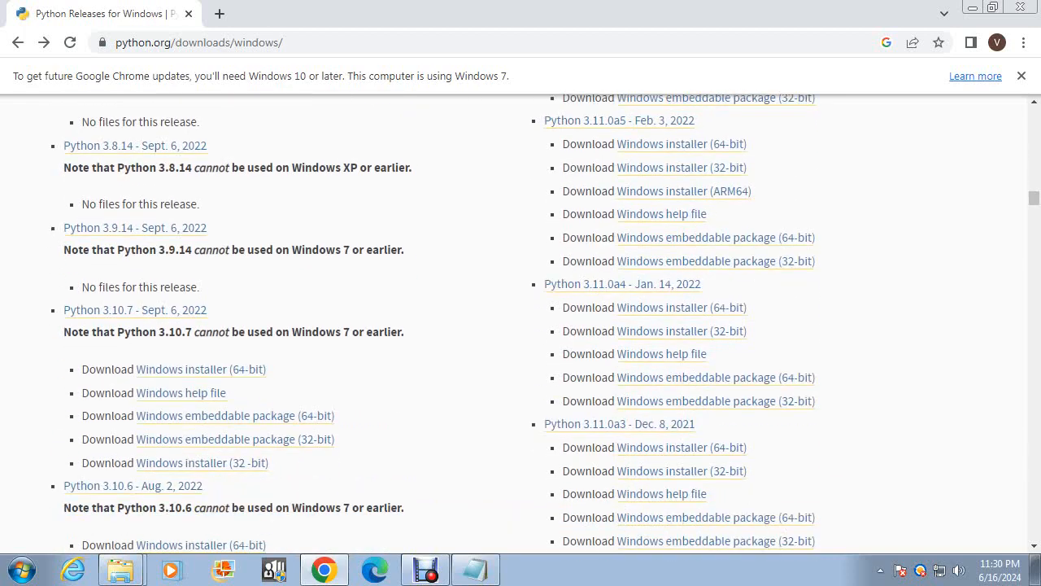
{"action": "scroll", "coordinate": [520, 326], "scroll_direction": "down", "scroll_amount": 1}
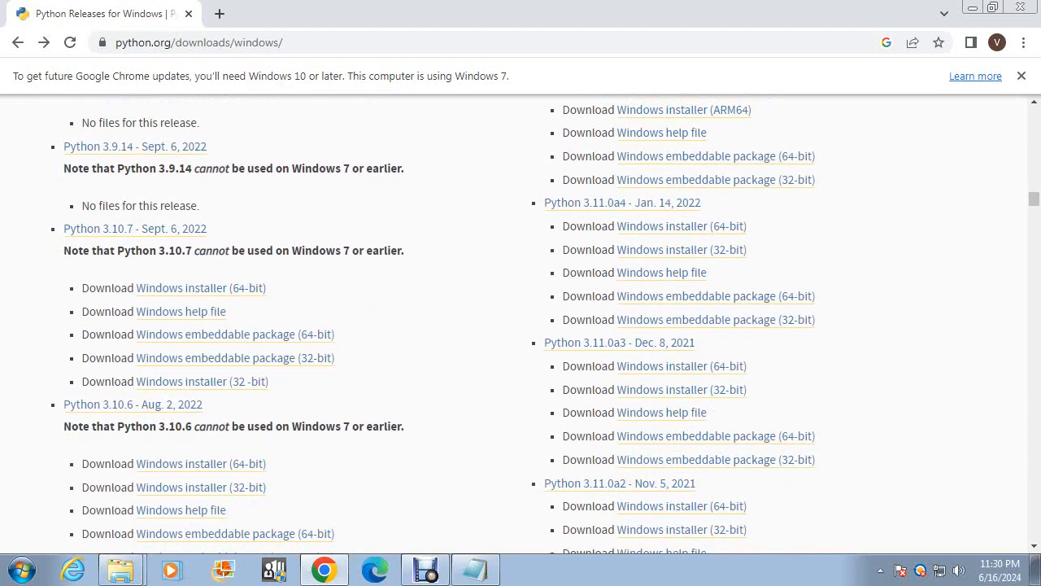
{"action": "scroll", "coordinate": [520, 325], "scroll_direction": "down", "scroll_amount": 7}
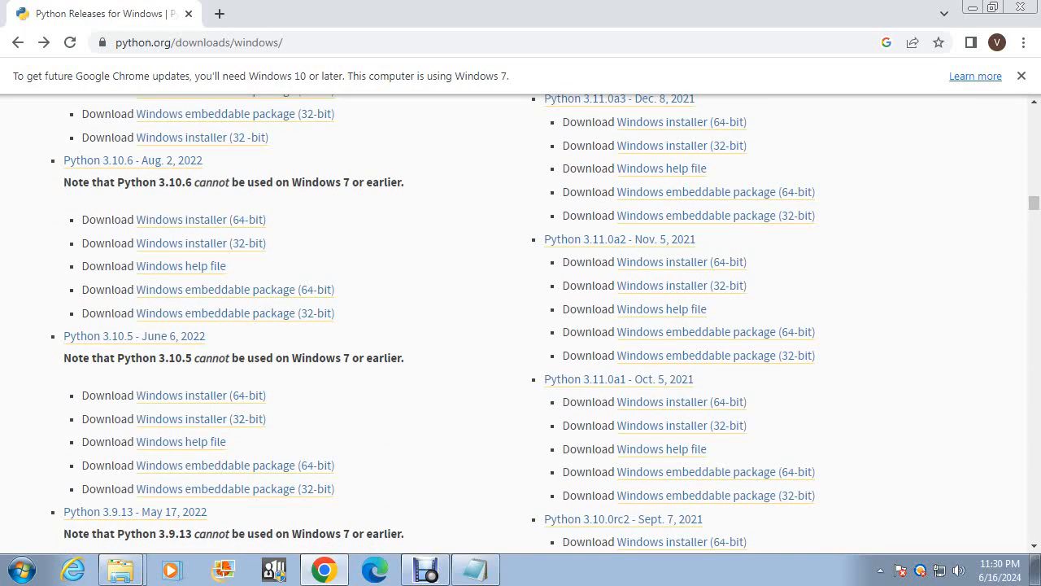
{"action": "scroll", "coordinate": [521, 325], "scroll_direction": "down", "scroll_amount": 2}
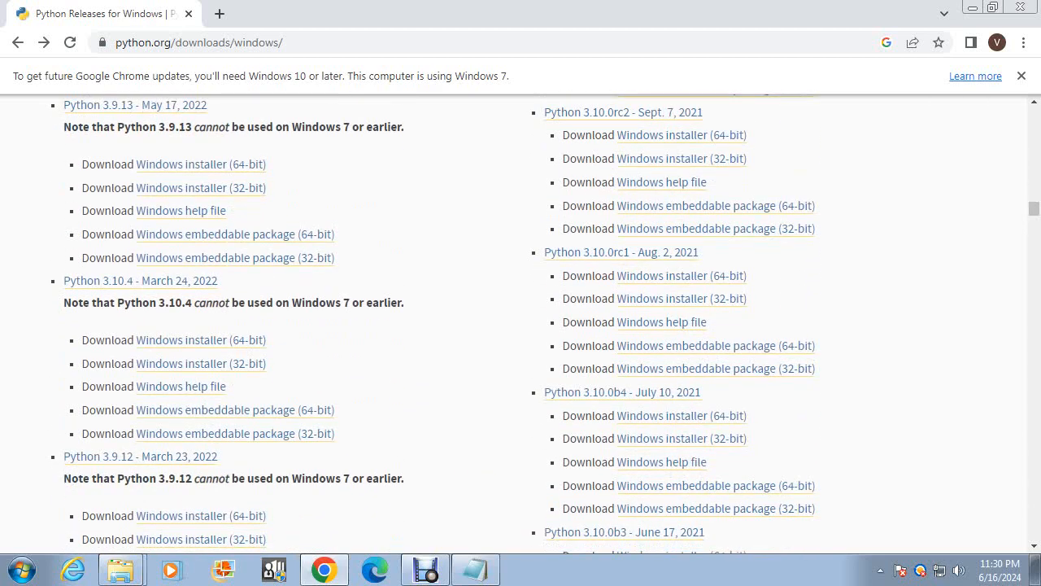
{"action": "scroll", "coordinate": [520, 325], "scroll_direction": "down", "scroll_amount": 1}
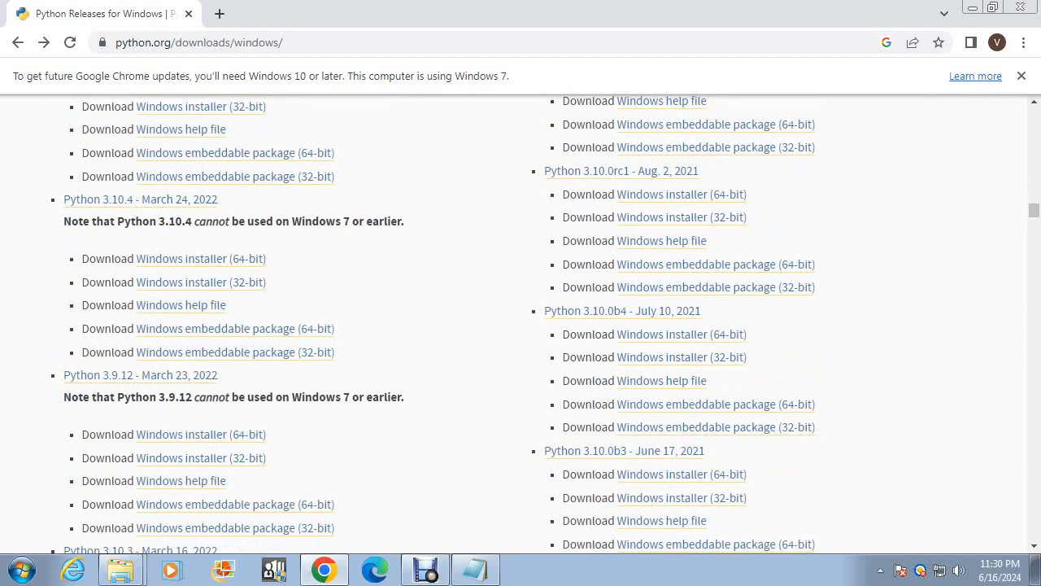
{"action": "scroll", "coordinate": [244, 270], "scroll_direction": "down", "scroll_amount": 1}
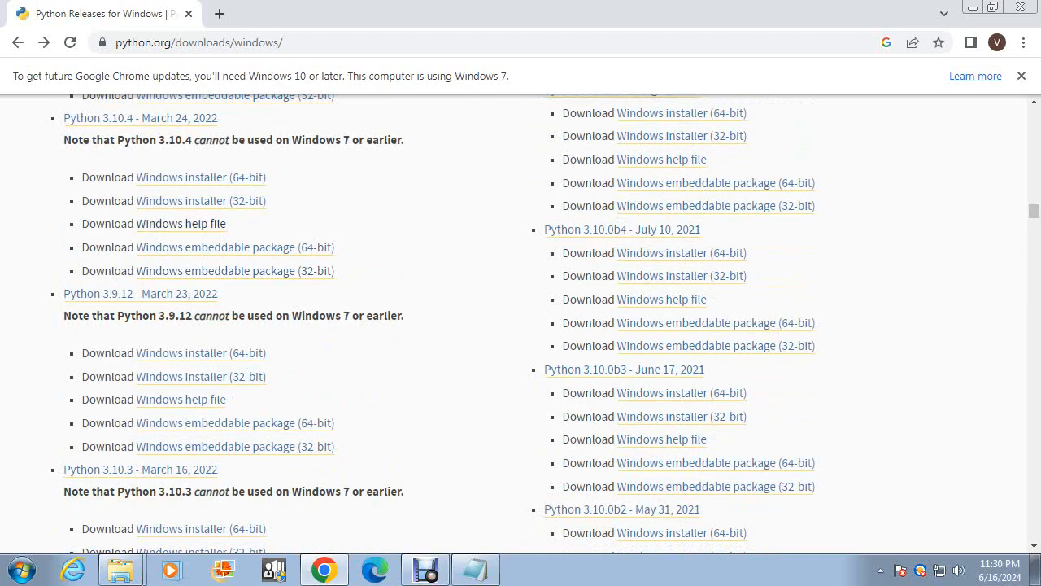
{"action": "scroll", "coordinate": [181, 223], "scroll_direction": "down", "scroll_amount": 5}
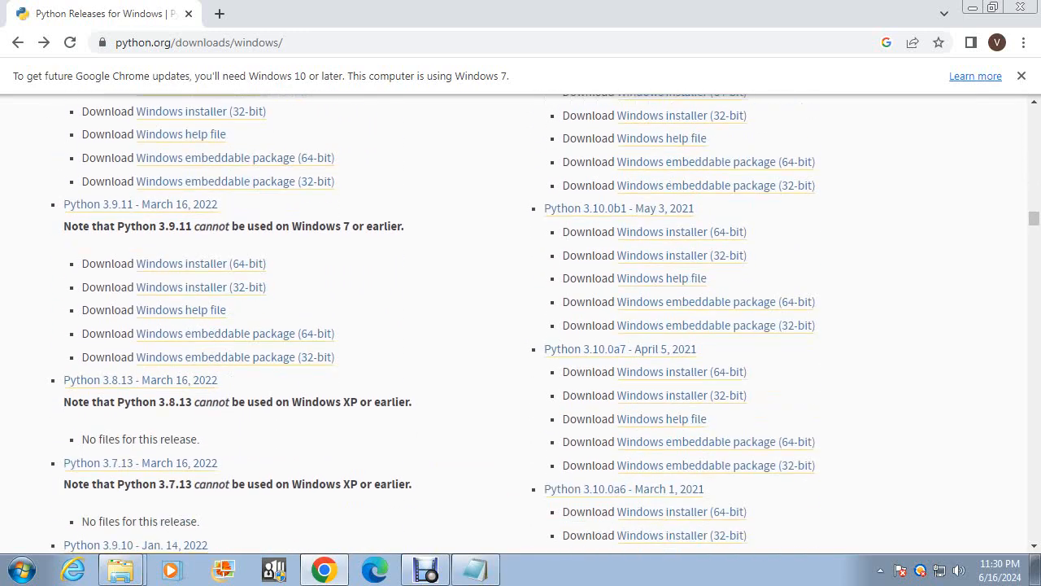
{"action": "scroll", "coordinate": [439, 324], "scroll_direction": "down", "scroll_amount": 10}
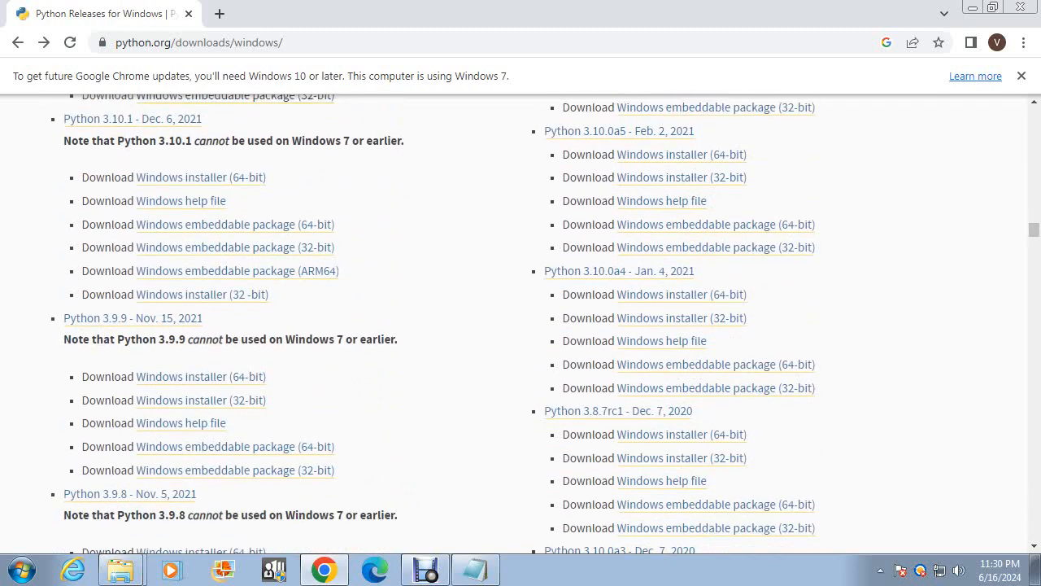
{"action": "scroll", "coordinate": [521, 323], "scroll_direction": "down", "scroll_amount": 9}
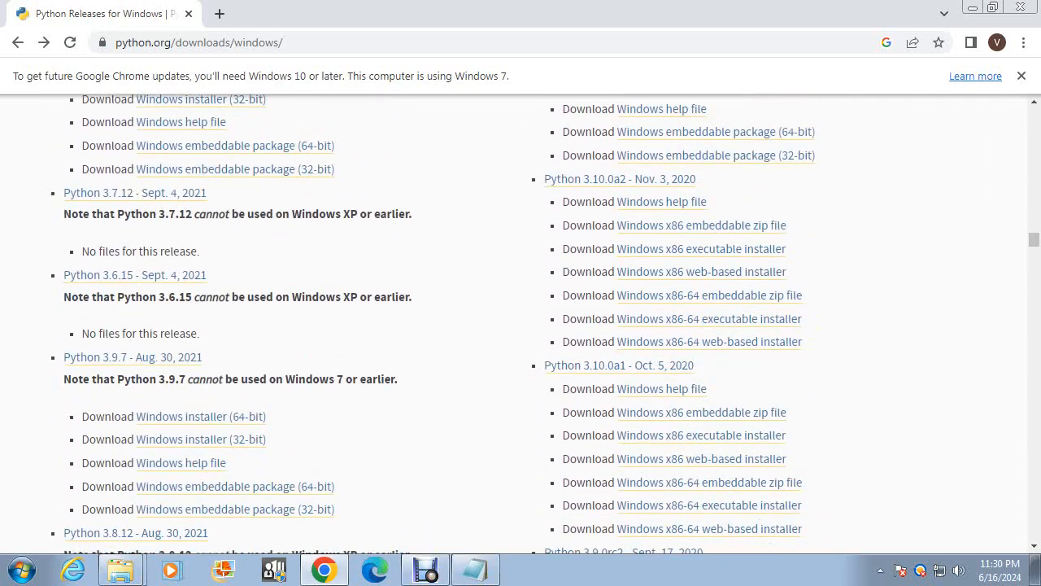
{"action": "scroll", "coordinate": [521, 323], "scroll_direction": "down", "scroll_amount": 3}
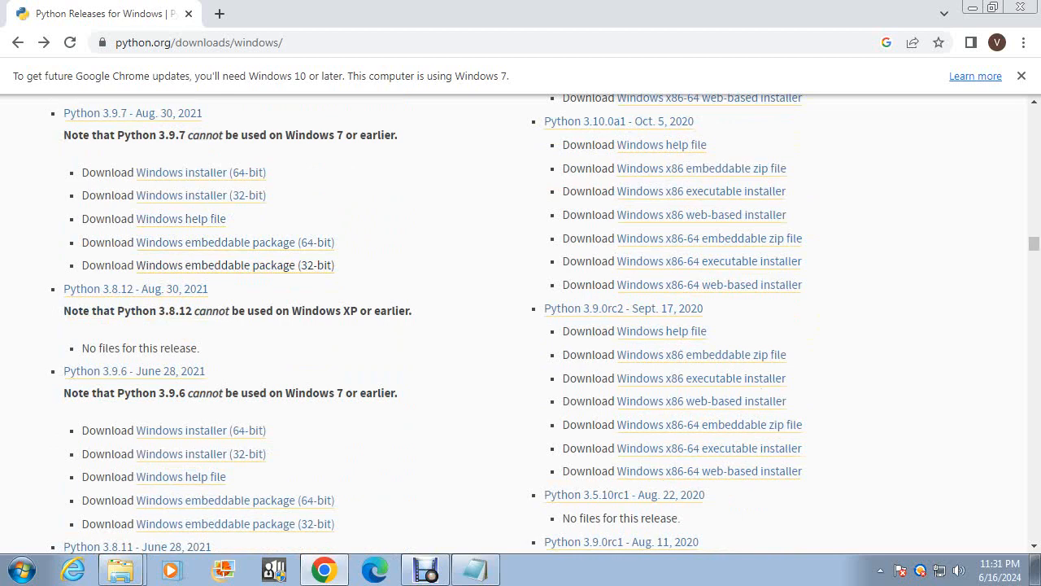
{"action": "scroll", "coordinate": [520, 323], "scroll_direction": "down", "scroll_amount": 3}
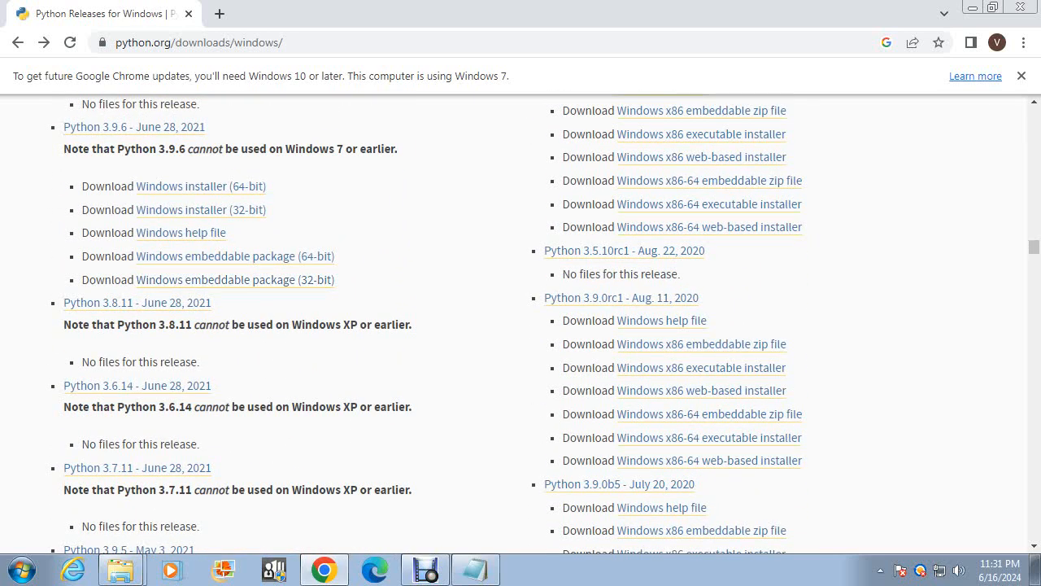
{"action": "scroll", "coordinate": [521, 323], "scroll_direction": "down", "scroll_amount": 1}
{"action": "scroll", "coordinate": [520, 324], "scroll_direction": "down", "scroll_amount": 1}
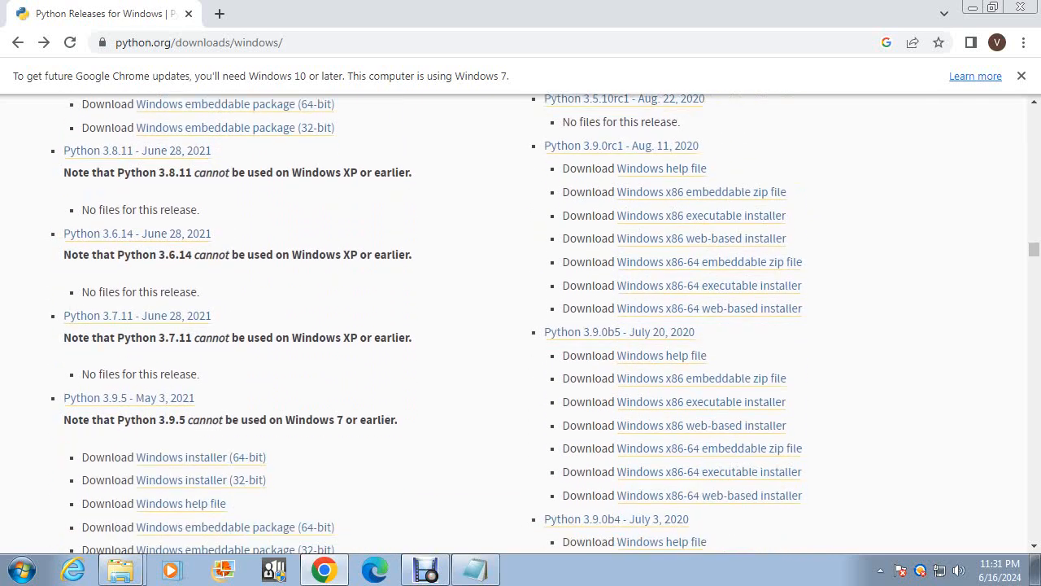
{"action": "scroll", "coordinate": [520, 324], "scroll_direction": "down", "scroll_amount": 1}
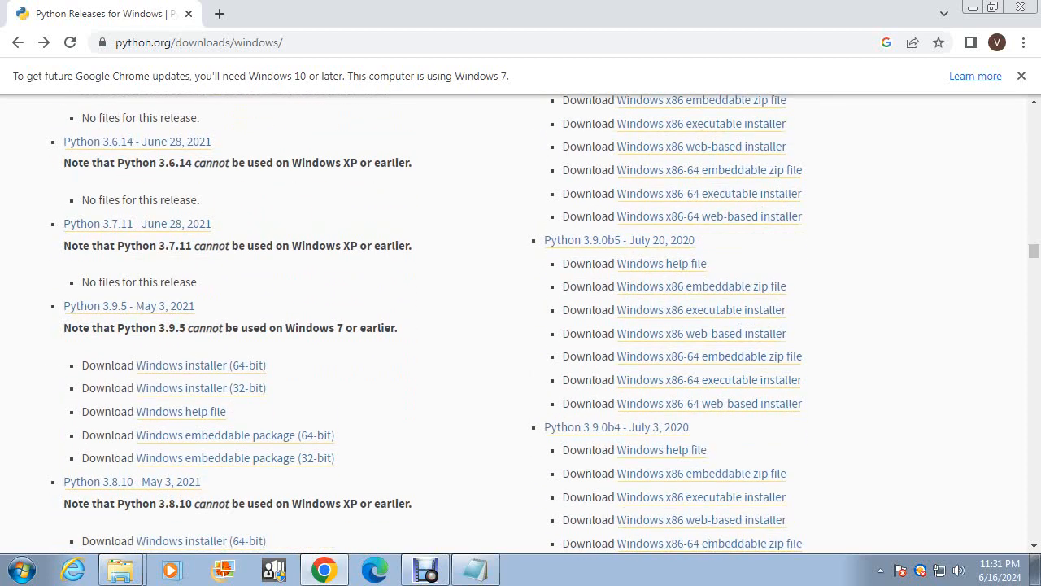
{"action": "scroll", "coordinate": [187, 285], "scroll_direction": "down", "scroll_amount": 1}
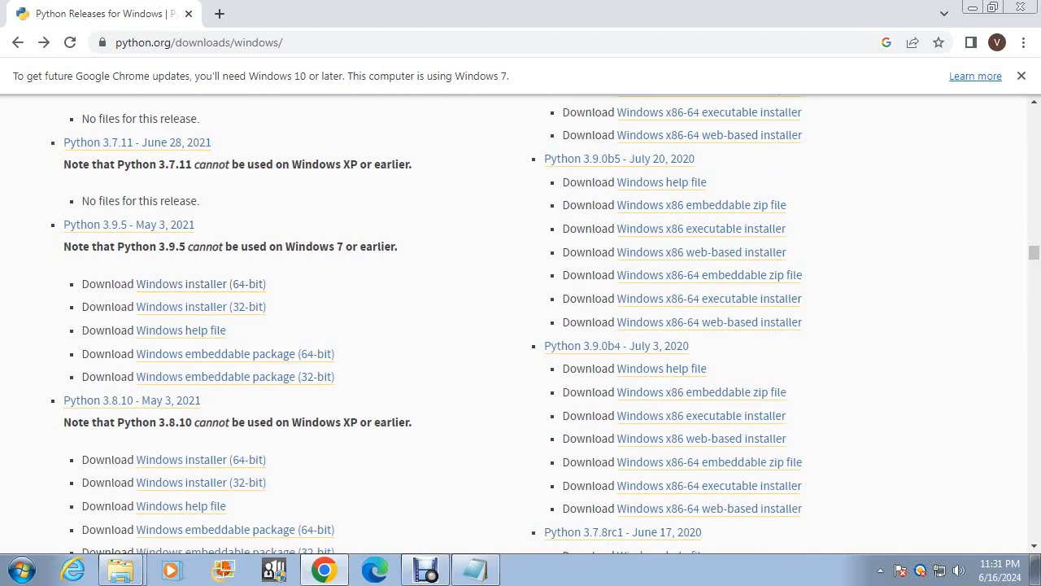
{"action": "scroll", "coordinate": [187, 285], "scroll_direction": "down", "scroll_amount": 2}
{"action": "scroll", "coordinate": [520, 324], "scroll_direction": "down", "scroll_amount": 5}
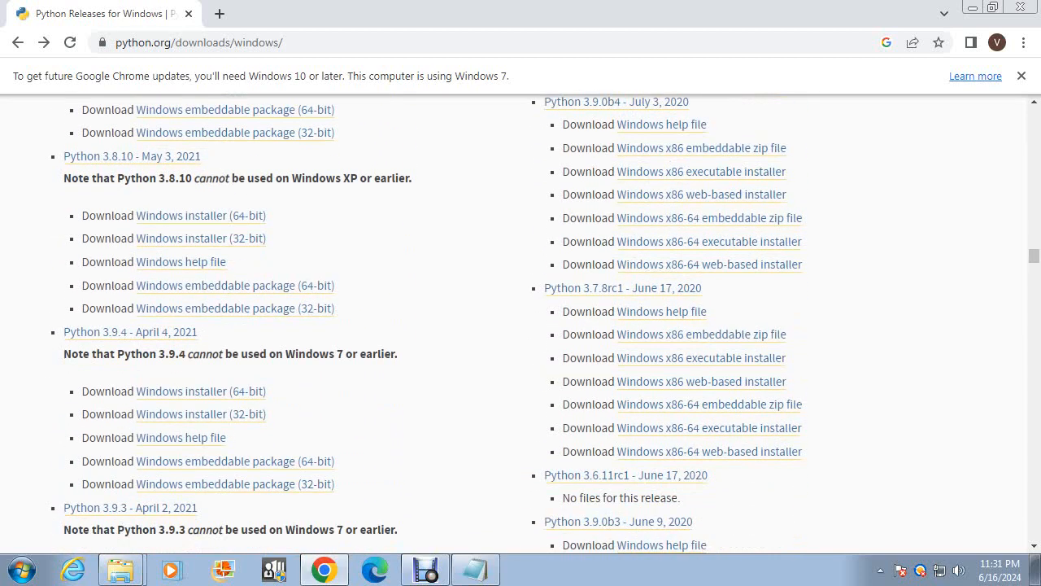
{"action": "scroll", "coordinate": [199, 269], "scroll_direction": "down", "scroll_amount": 5}
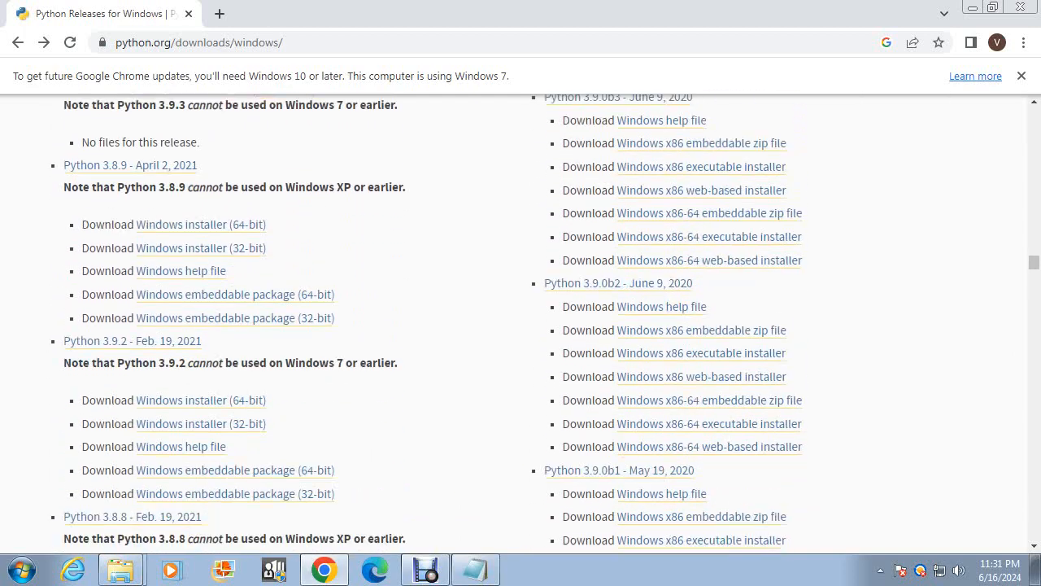
{"action": "scroll", "coordinate": [199, 269], "scroll_direction": "down", "scroll_amount": 5}
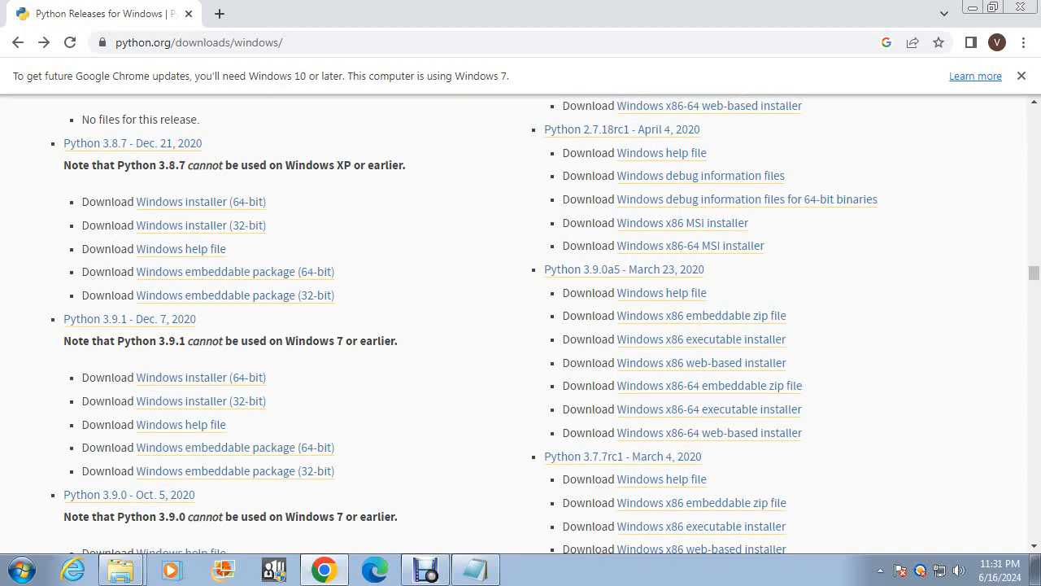
{"action": "scroll", "coordinate": [521, 326], "scroll_direction": "down", "scroll_amount": 5}
{"action": "scroll", "coordinate": [520, 325], "scroll_direction": "down", "scroll_amount": 3}
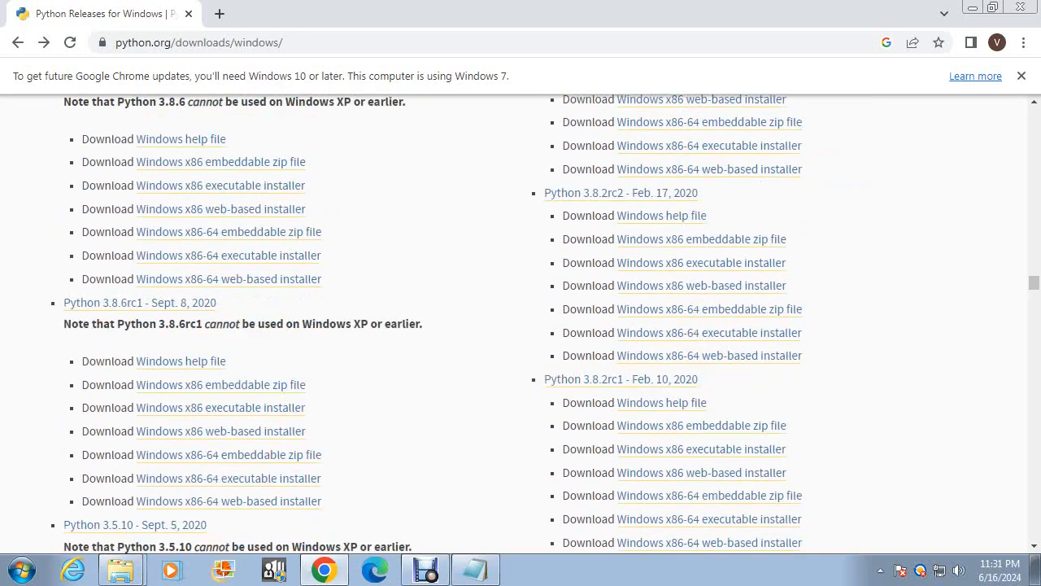
Return to the Python 3.9.0 and 3.8.6 entries and examine their Windows compatibility notes
{"action": "scroll", "coordinate": [521, 325], "scroll_direction": "up", "scroll_amount": 2}
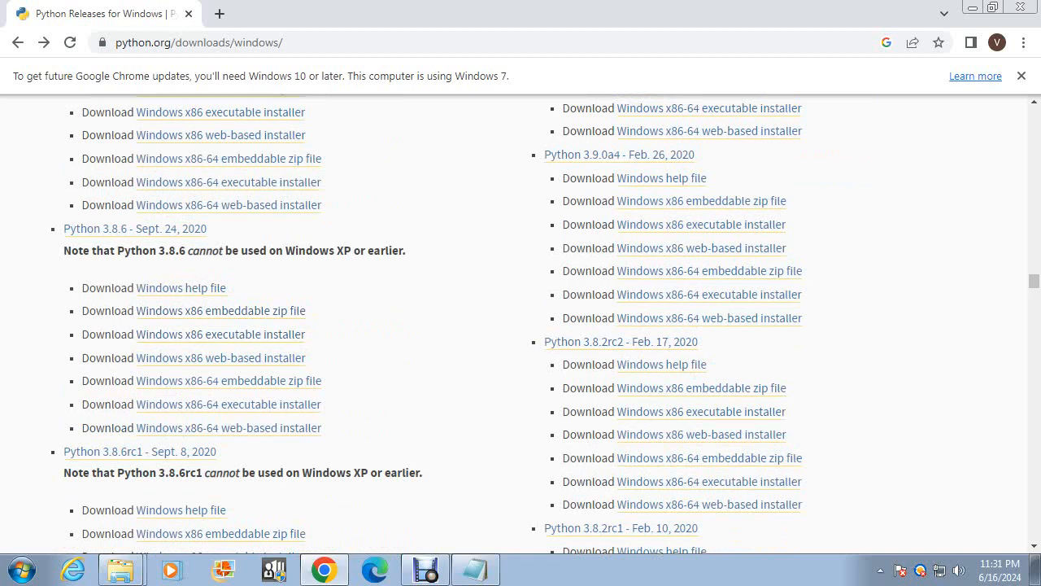
{"action": "scroll", "coordinate": [520, 325], "scroll_direction": "up", "scroll_amount": 2}
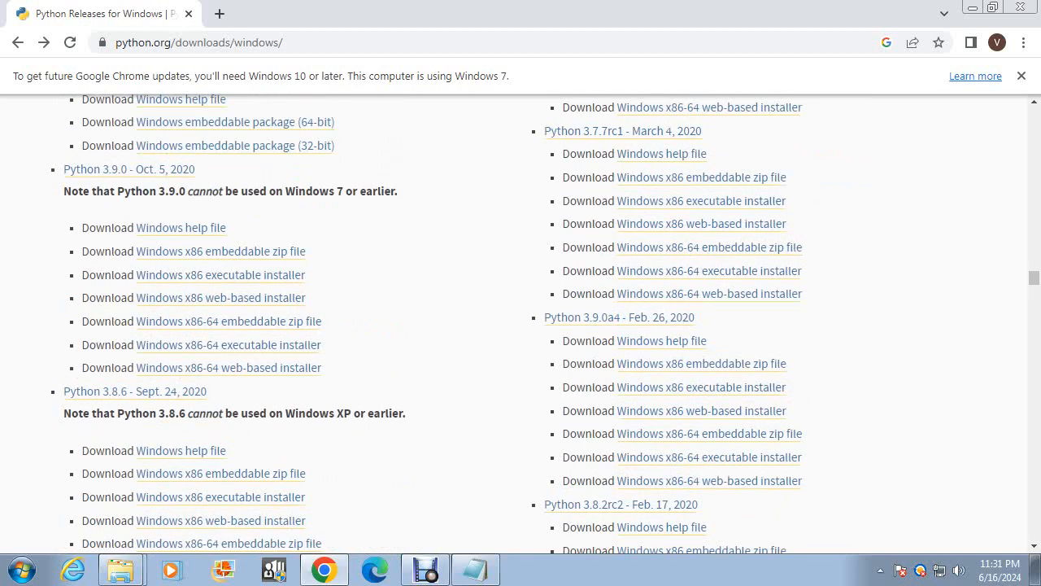
{"action": "left_click_drag", "start_coordinate": [158, 191], "coordinate": [185, 192]}
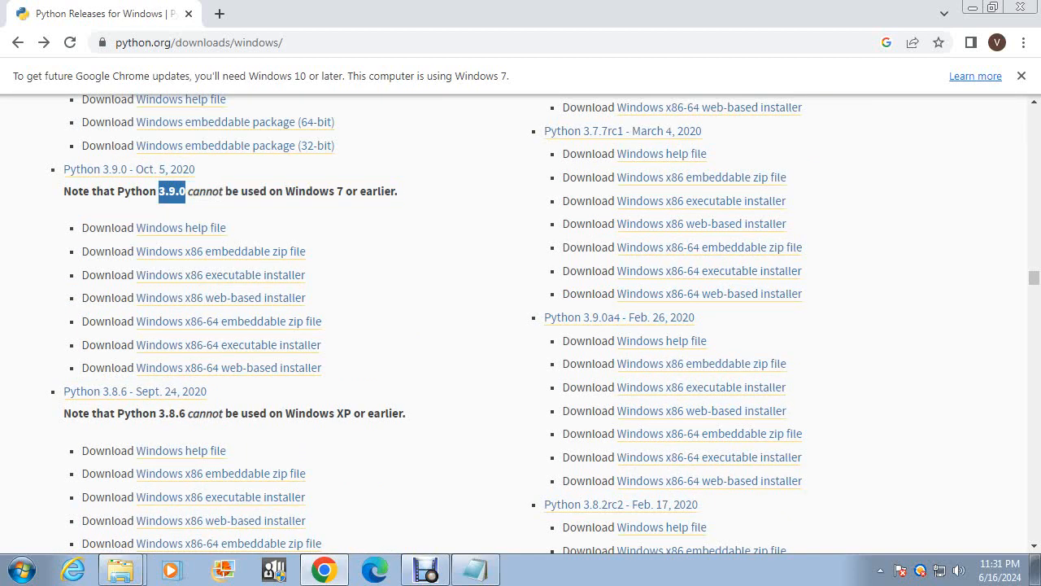
{"action": "left_click", "coordinate": [187, 198]}
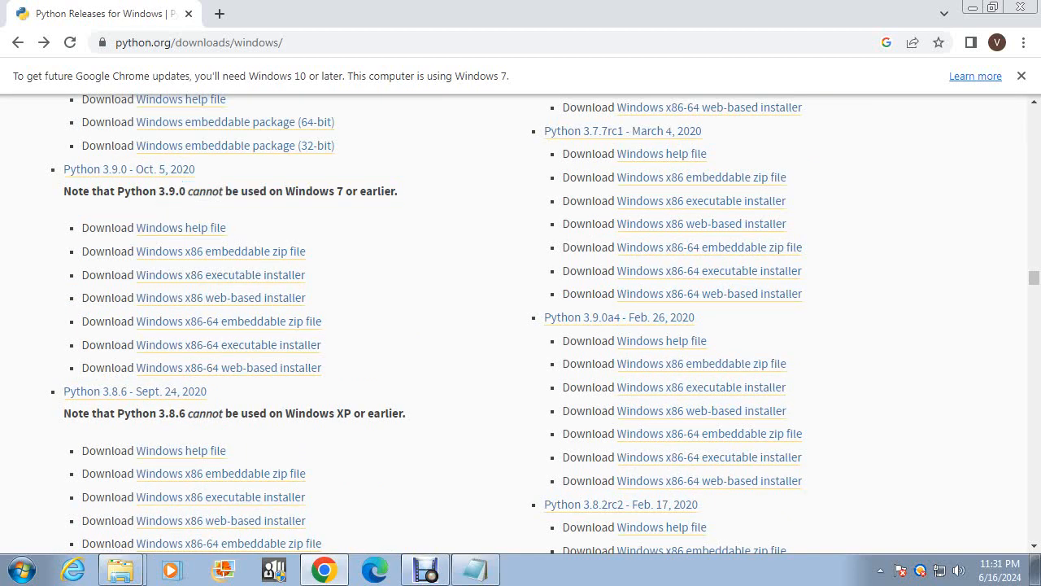
Download the Python 3.8.6 Windows x86-64 executable installer into the python windows 7 folder on the Desktop
{"action": "scroll", "coordinate": [520, 325], "scroll_direction": "down", "scroll_amount": 2}
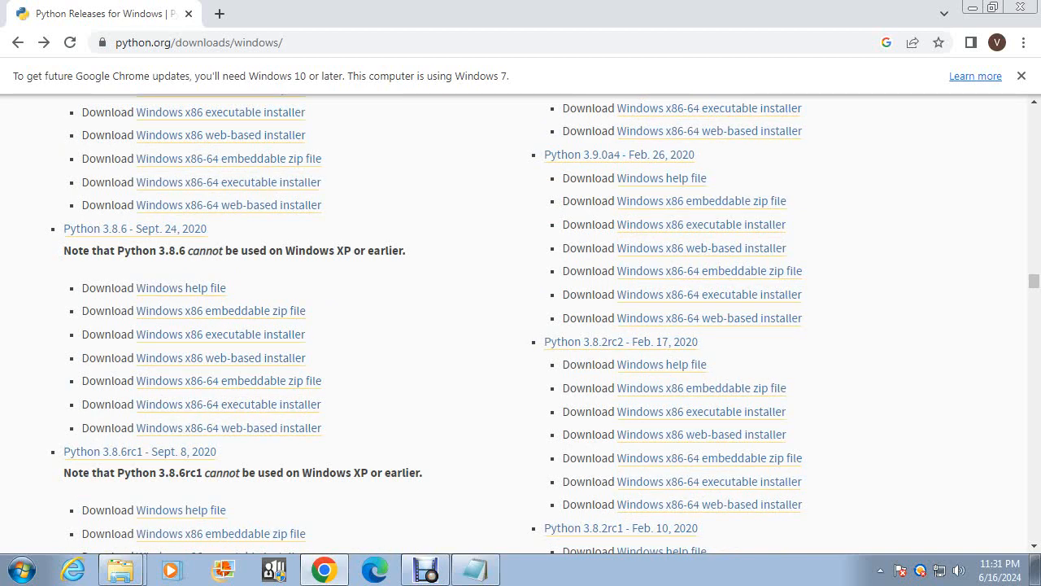
{"action": "scroll", "coordinate": [179, 277], "scroll_direction": "down", "scroll_amount": 3}
{"action": "scroll", "coordinate": [179, 277], "scroll_direction": "up", "scroll_amount": 2}
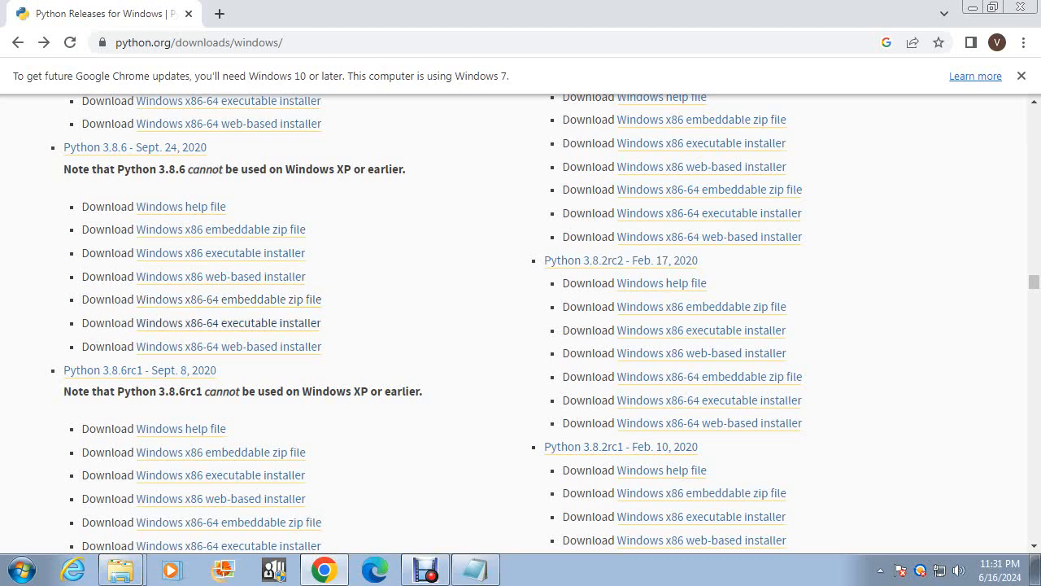
{"action": "right_click", "coordinate": [244, 323]}
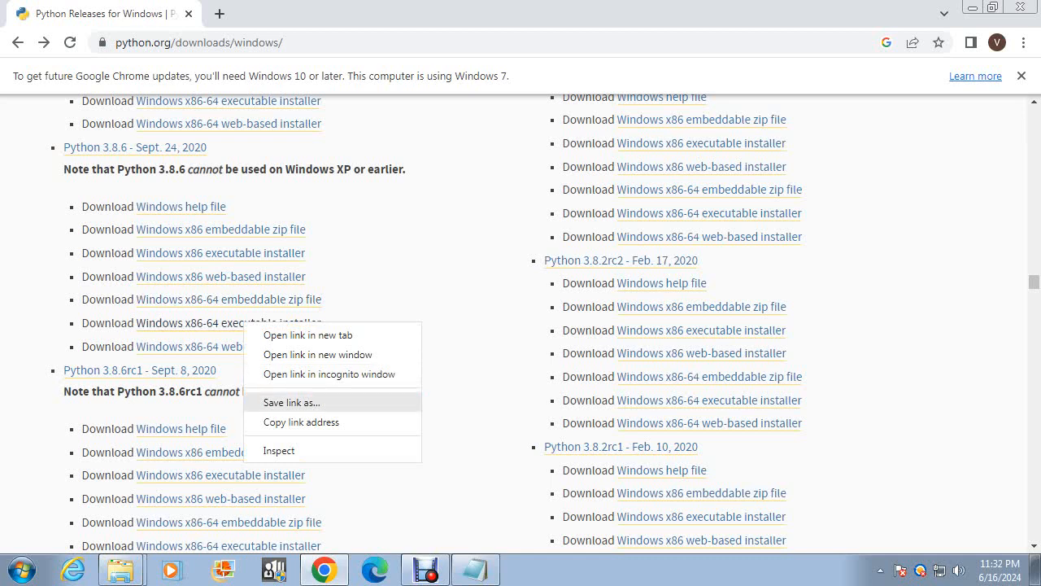
{"action": "left_click", "coordinate": [291, 402]}
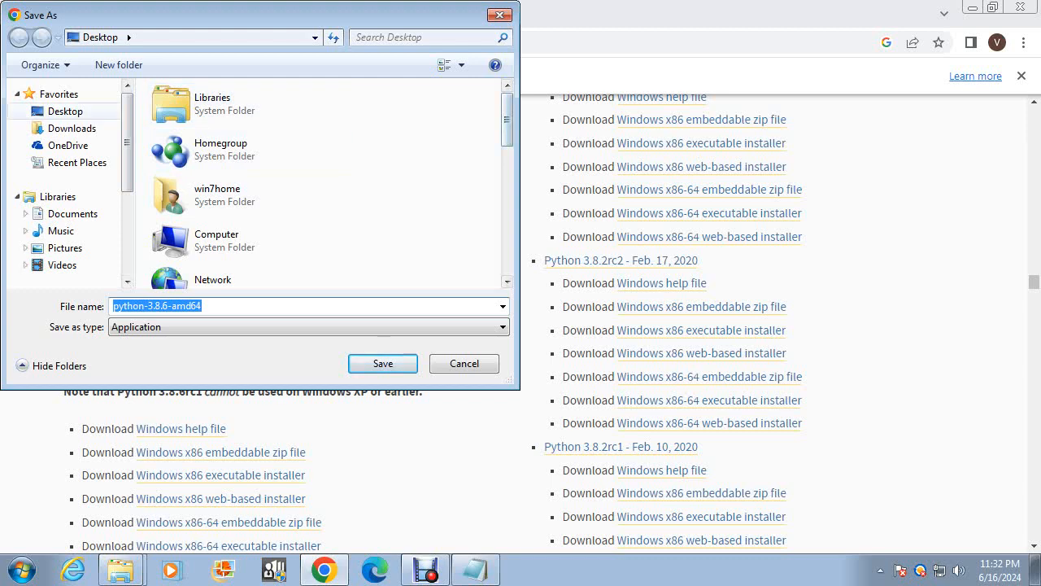
{"action": "left_click", "coordinate": [65, 112]}
{"action": "scroll", "coordinate": [334, 102], "scroll_direction": "down", "scroll_amount": 8}
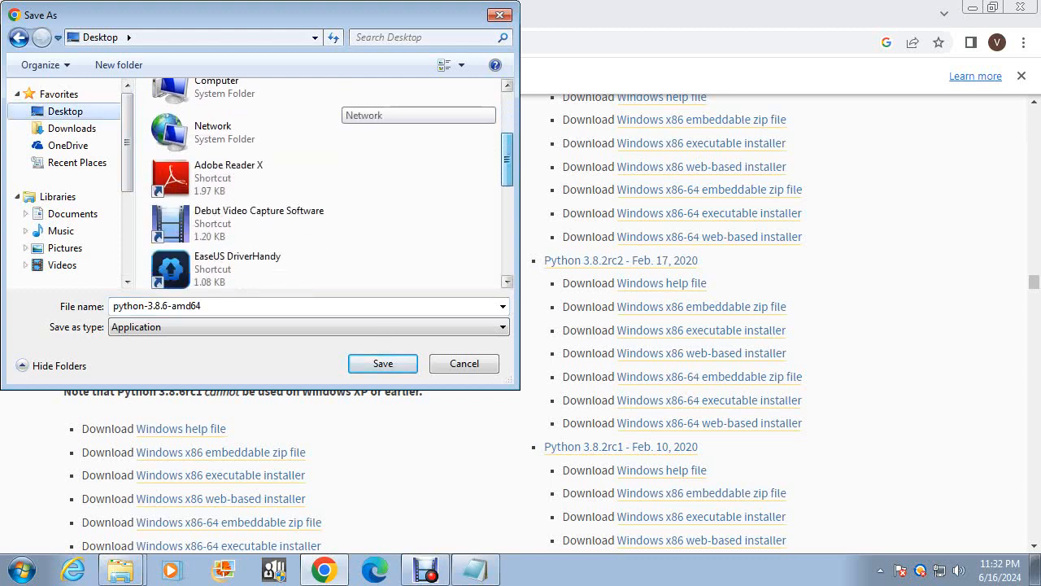
{"action": "left_click", "coordinate": [250, 222]}
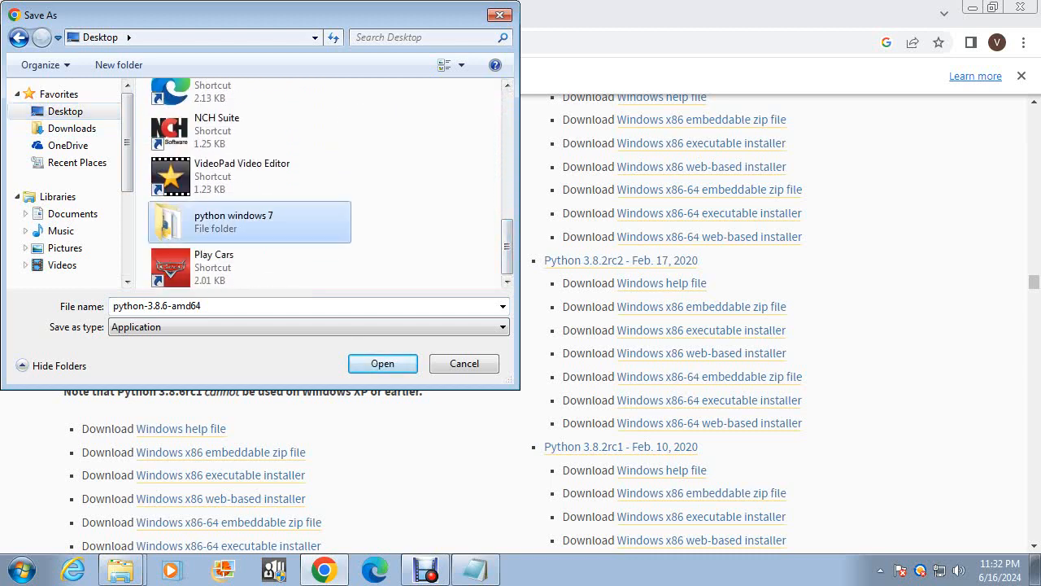
{"action": "left_click", "coordinate": [382, 364]}
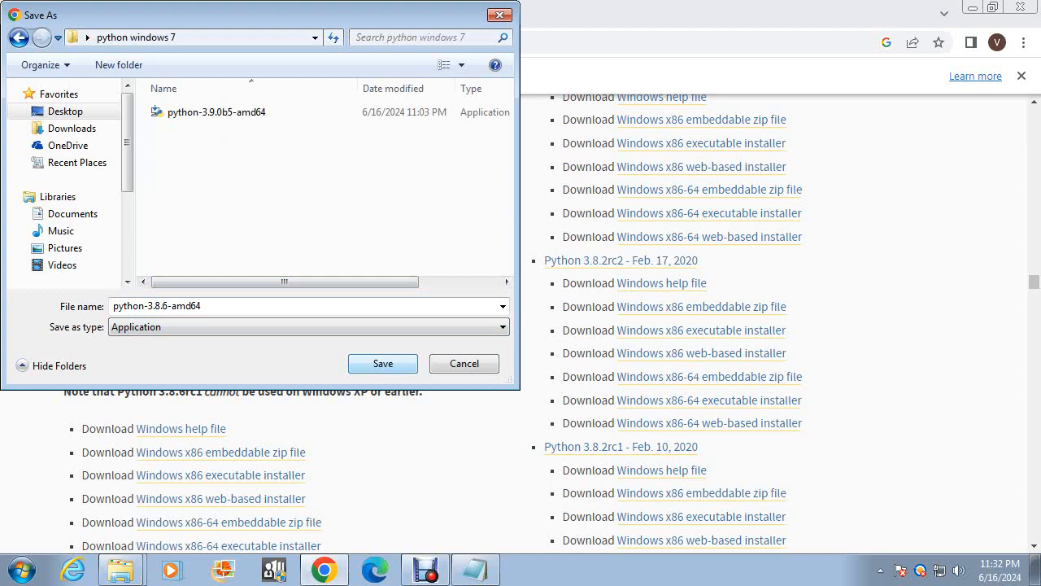
{"action": "key", "text": "Return"}
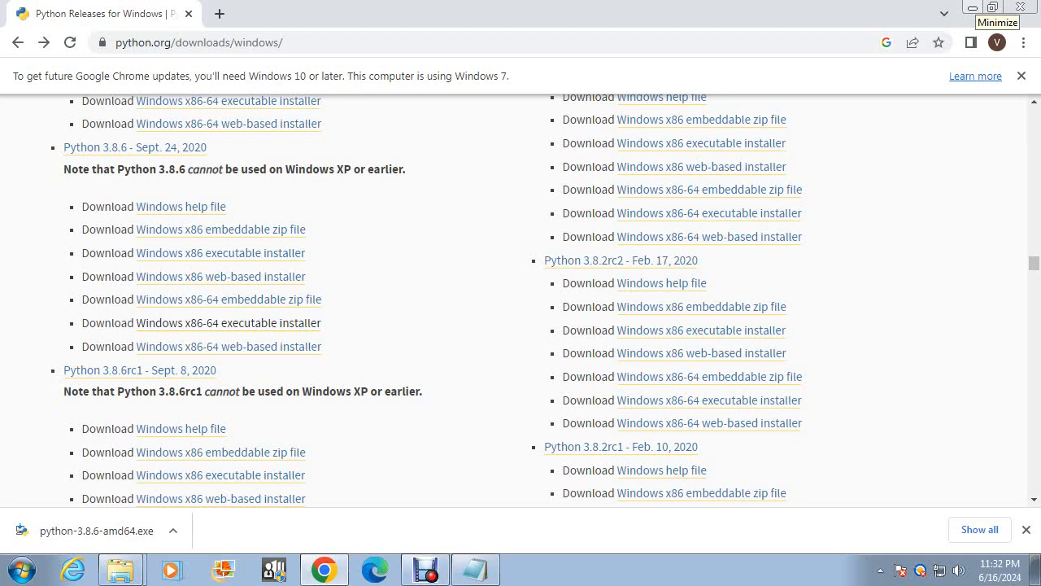
Run python-3.8.6-amd64 from the desktop's python windows 7 folder as administrator and enable adding Python 3.8 to PATH
{"action": "left_click", "coordinate": [972, 8]}
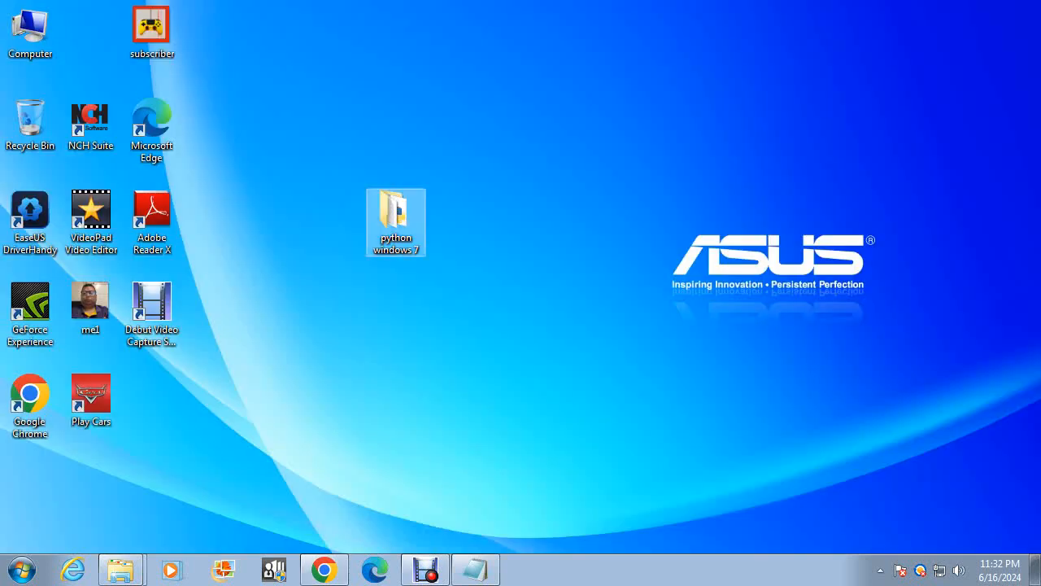
{"action": "double_click", "coordinate": [398, 215]}
{"action": "left_click", "coordinate": [504, 244]}
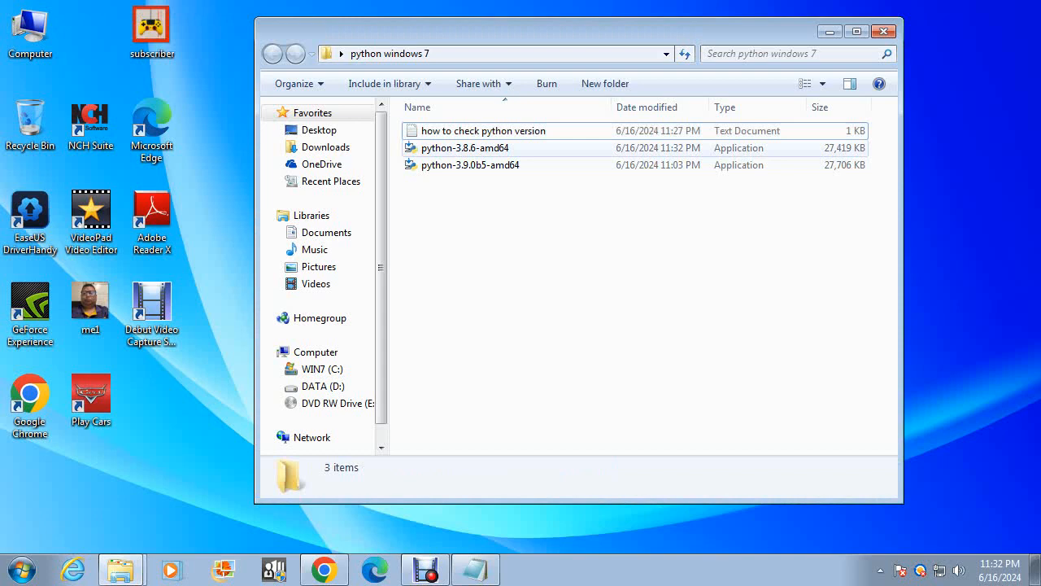
{"action": "left_click", "coordinate": [488, 148]}
{"action": "right_click", "coordinate": [488, 148]}
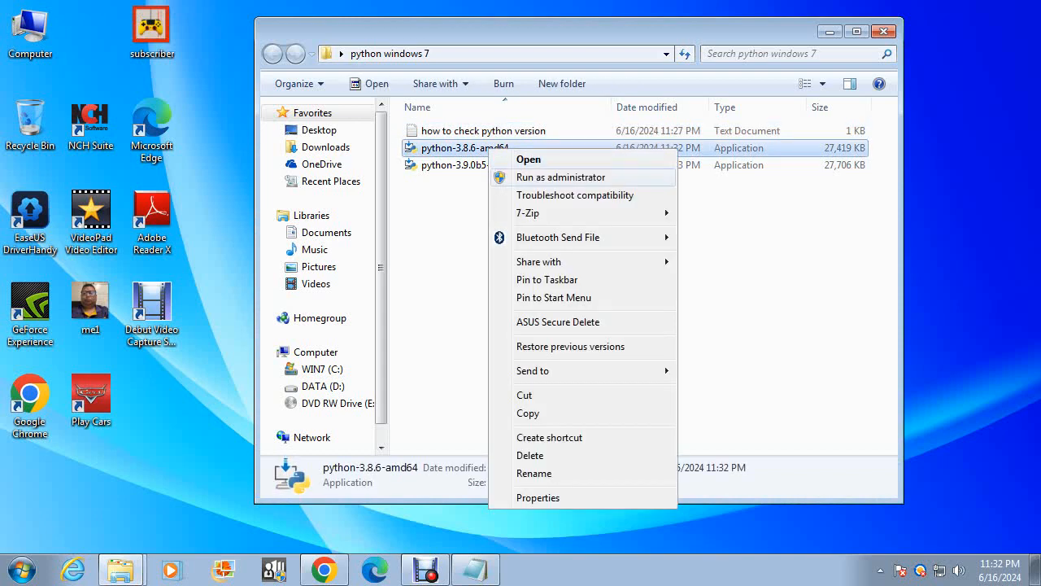
{"action": "left_click", "coordinate": [560, 177]}
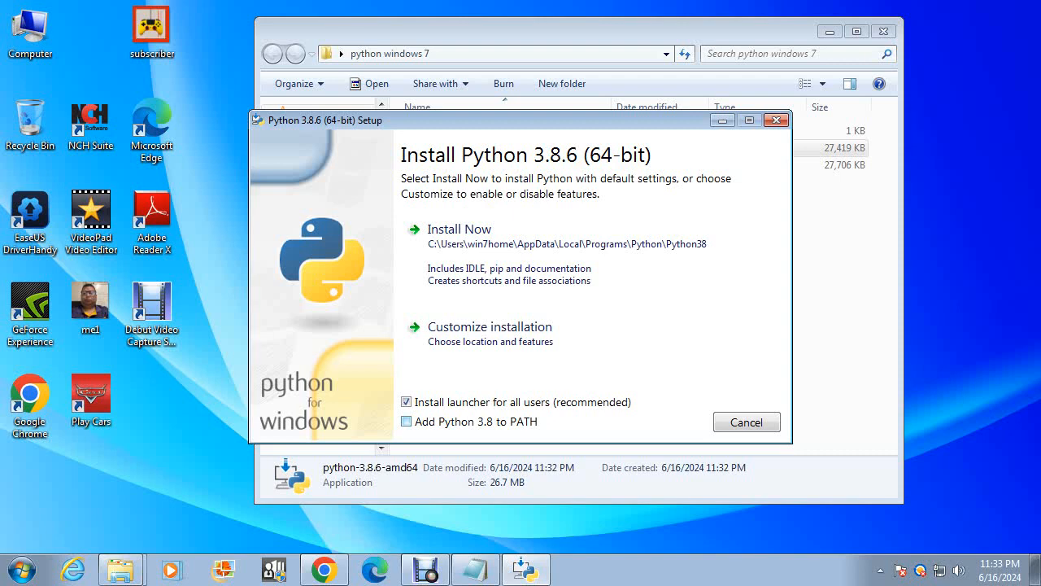
{"action": "left_click", "coordinate": [406, 421]}
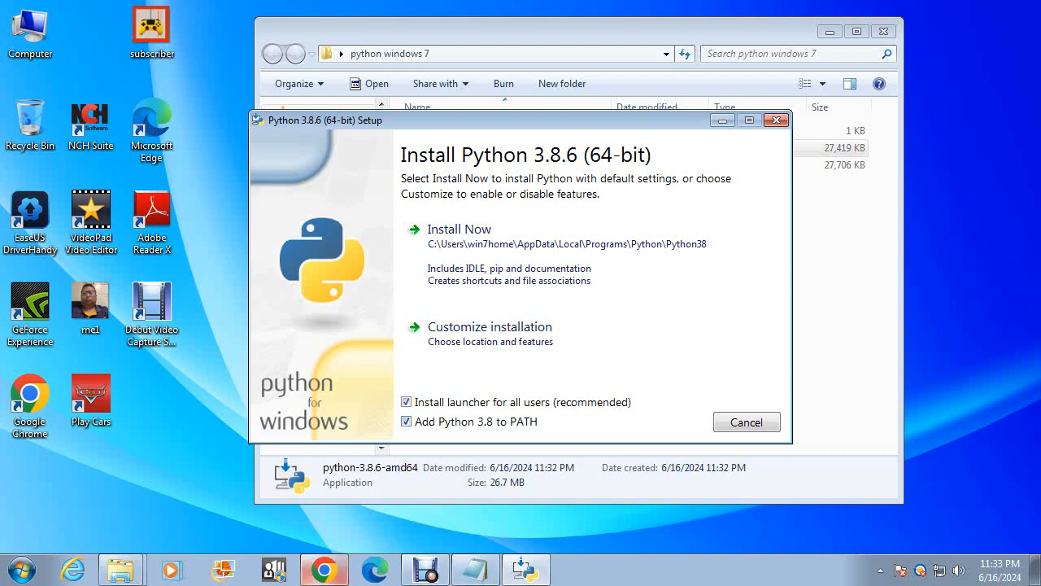
Search Google in a new Chrome tab for "windows path in python meaning" and read the answer to "What is a Windows path?"
{"action": "left_click", "coordinate": [324, 569]}
{"action": "key", "text": "ctrl+t"}
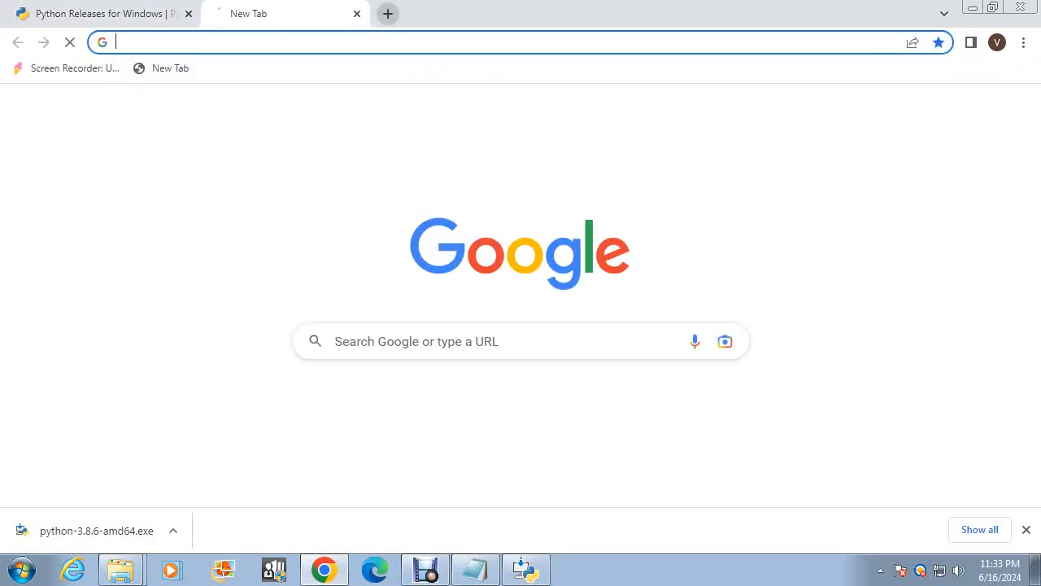
{"action": "type", "text": "d"}
{"action": "key", "text": "BackSpace"}
{"action": "key", "text": "BackSpace"}
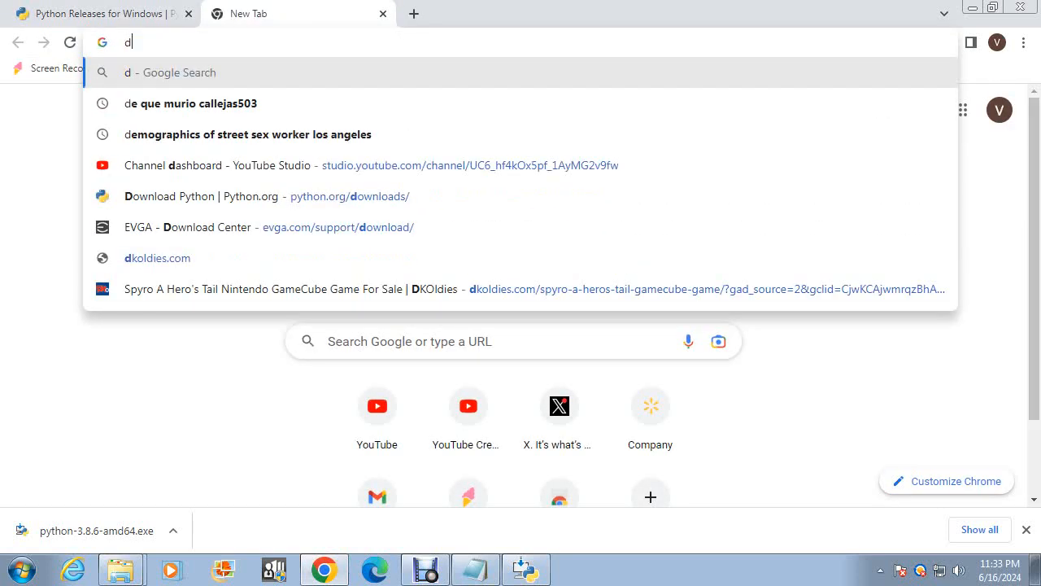
{"action": "type", "text": "windows path"}
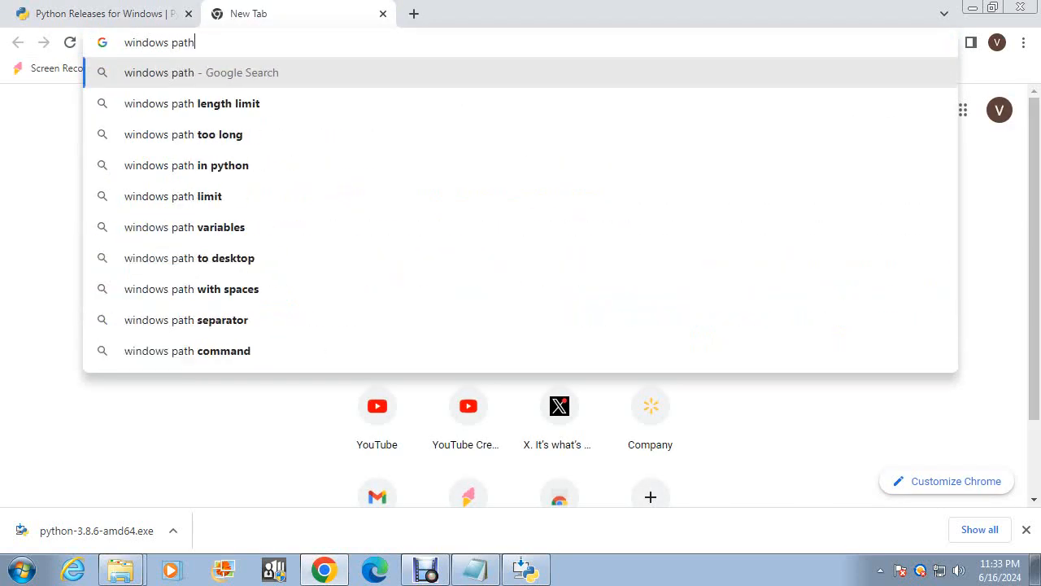
{"action": "type", "text": " i"}
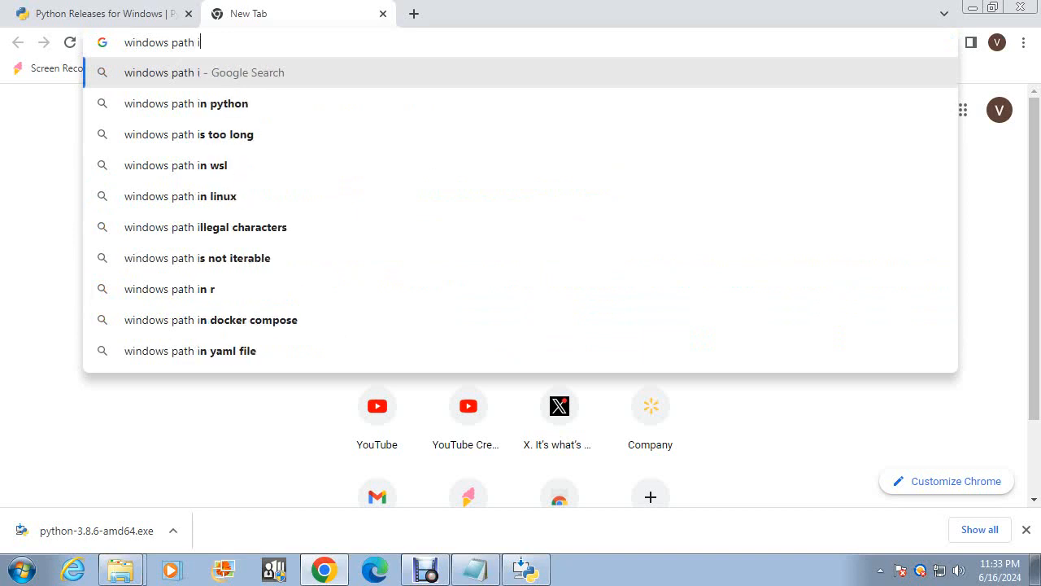
{"action": "type", "text": "n python meaning"}
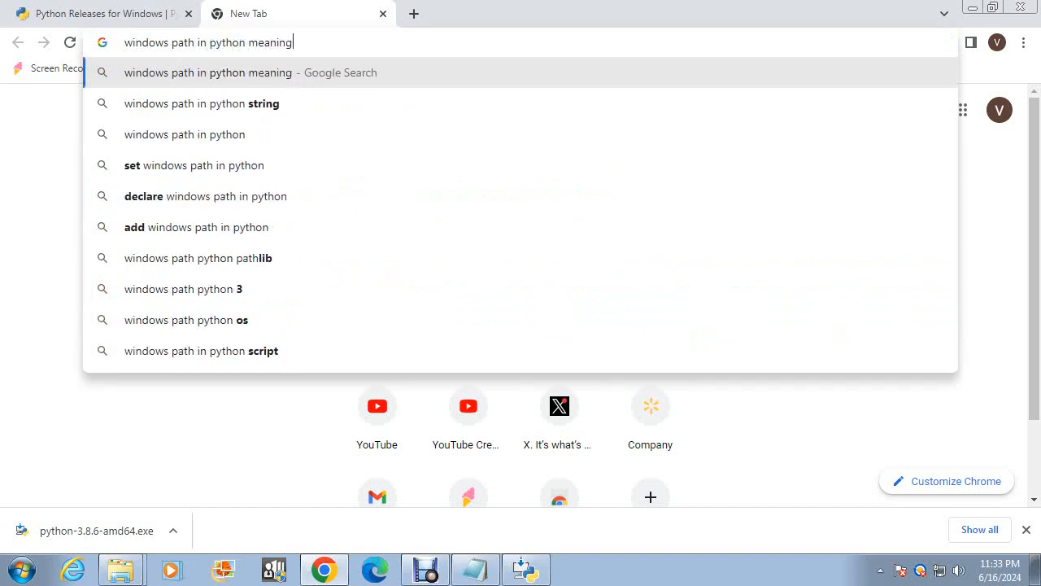
{"action": "key", "text": "Return"}
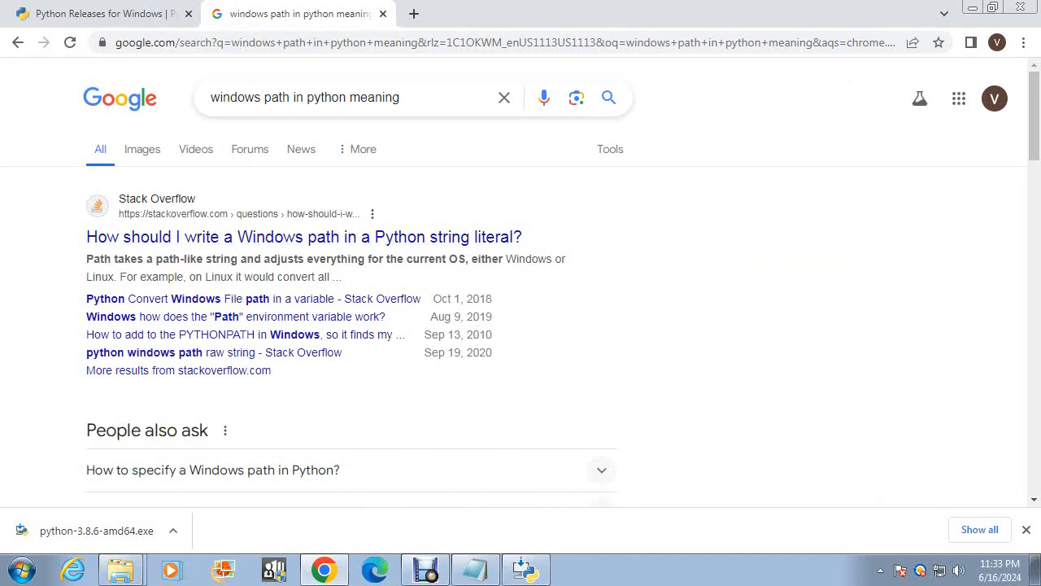
{"action": "scroll", "coordinate": [520, 285], "scroll_direction": "down", "scroll_amount": 4}
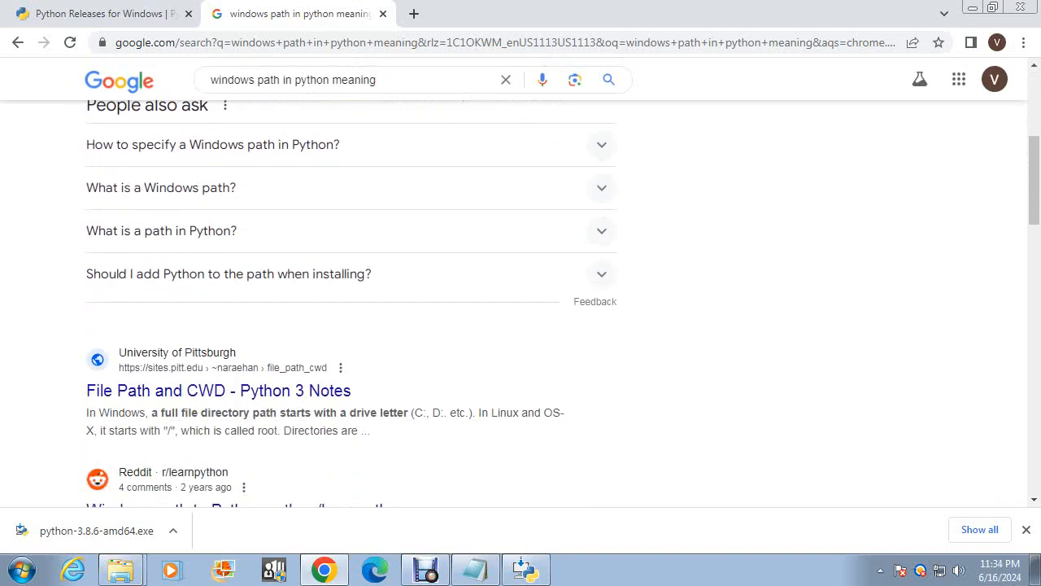
{"action": "left_click", "coordinate": [601, 188]}
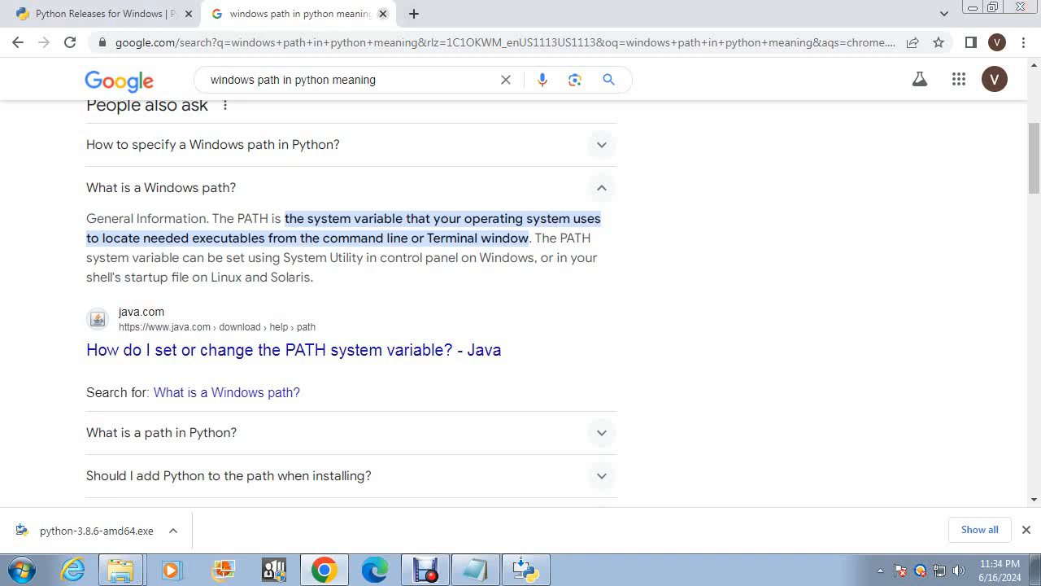
{"action": "left_click", "coordinate": [973, 8]}
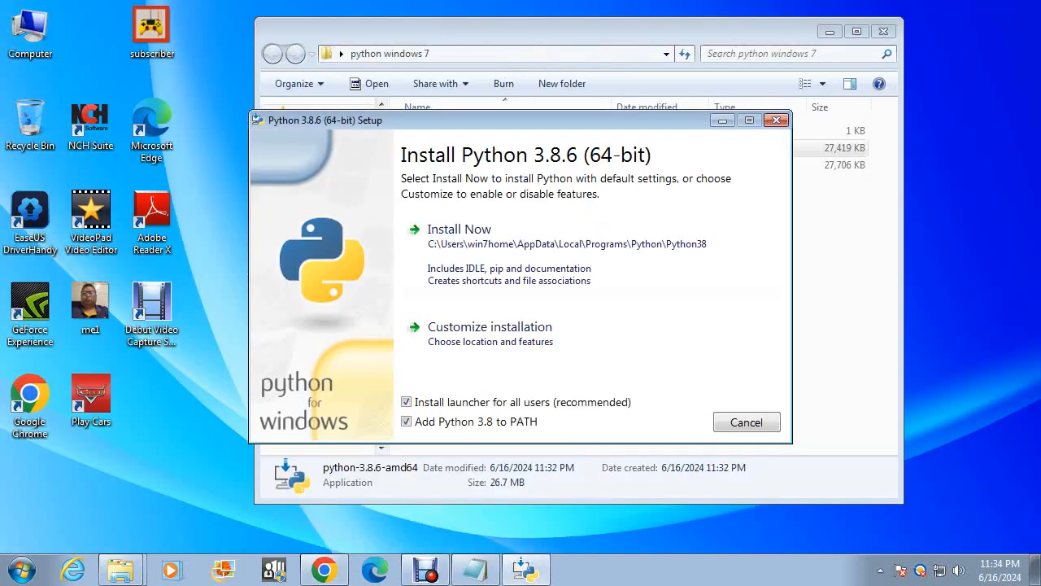
Open a cmd Command Prompt window and move it down so the setup's Install Now option is uncovered
{"action": "key", "text": "super"}
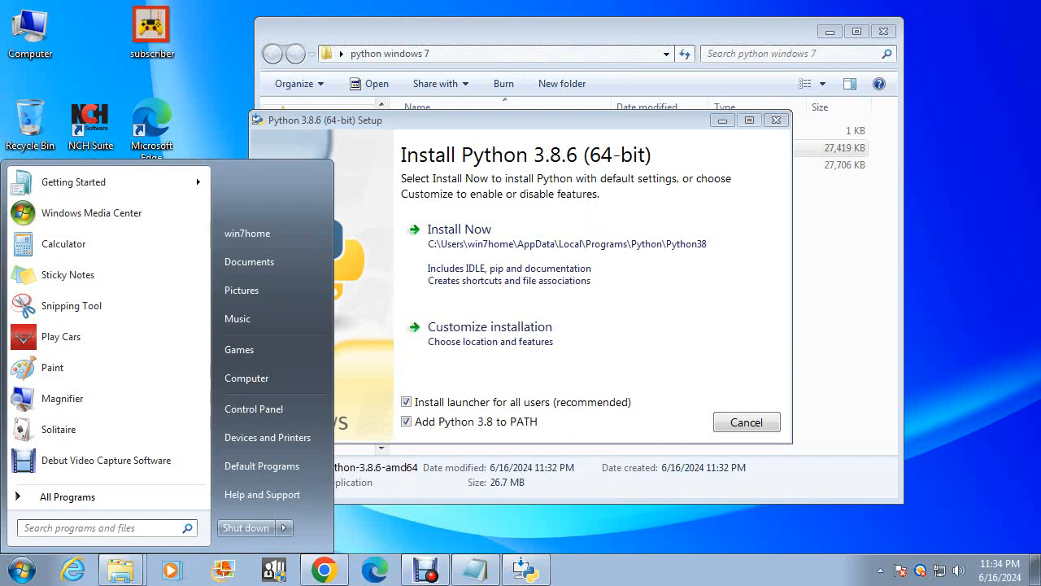
{"action": "type", "text": "cmd"}
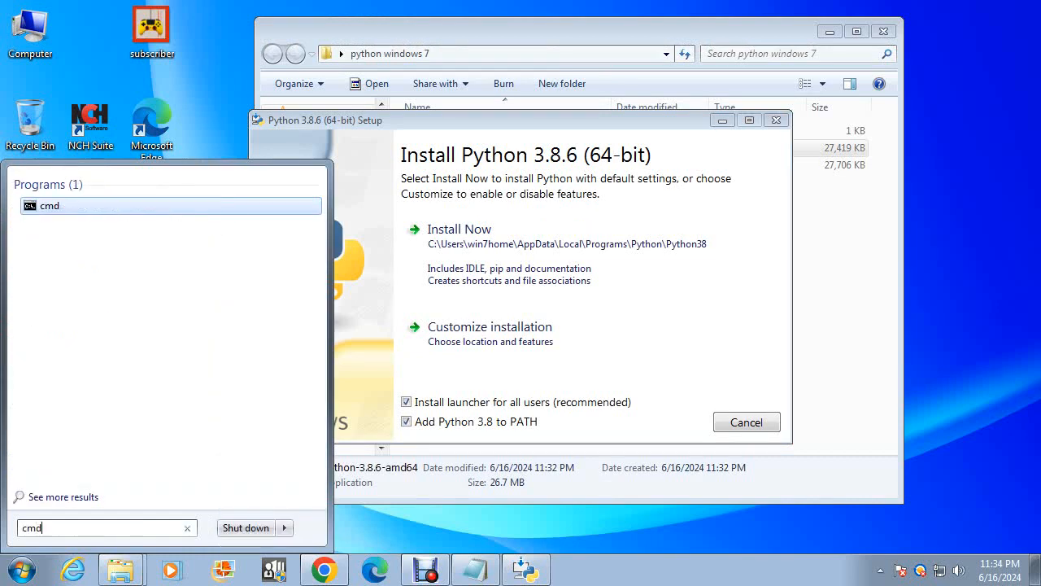
{"action": "key", "text": "Return"}
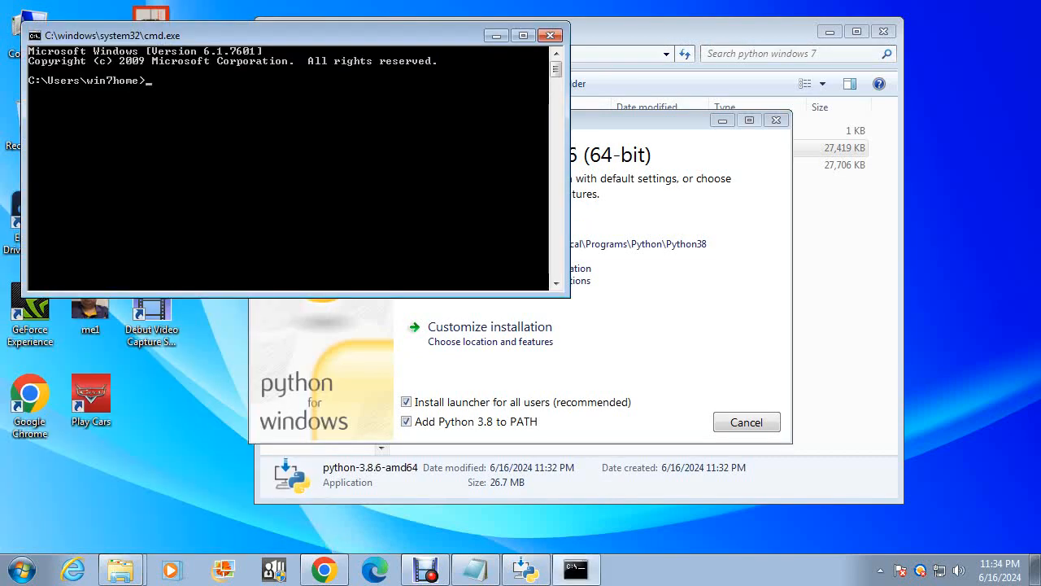
{"action": "left_click_drag", "start_coordinate": [293, 35], "coordinate": [295, 262]}
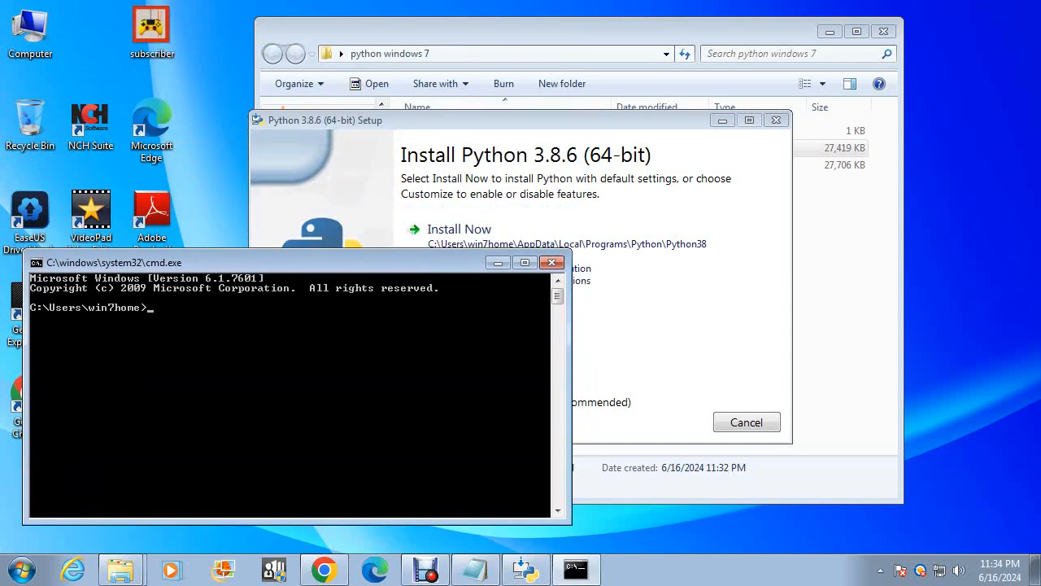
Install Python 3.8.6 (64-bit) with the default settings and close the setup when it finishes
{"action": "left_click", "coordinate": [504, 121]}
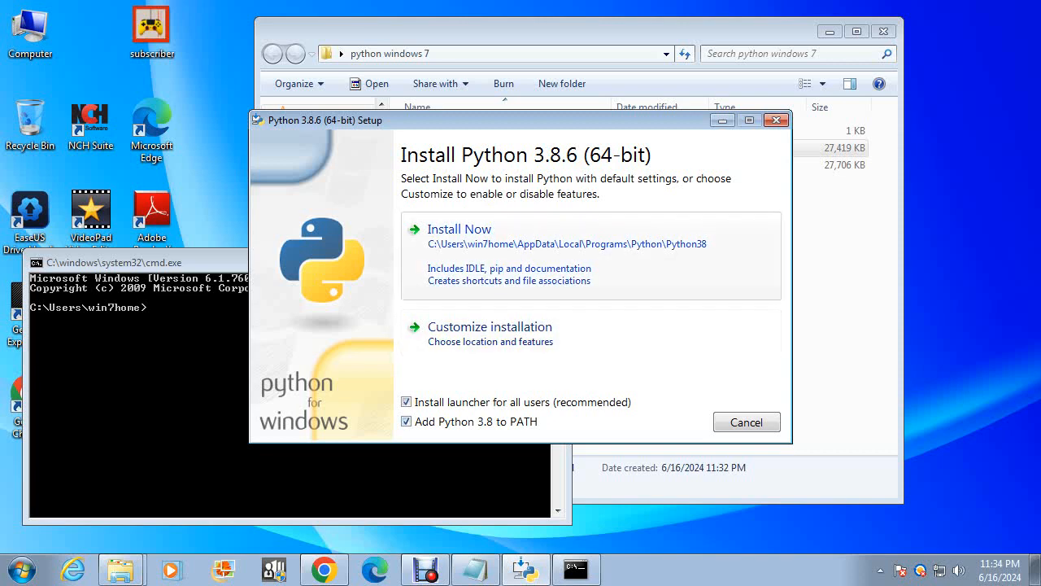
{"action": "left_click", "coordinate": [590, 255]}
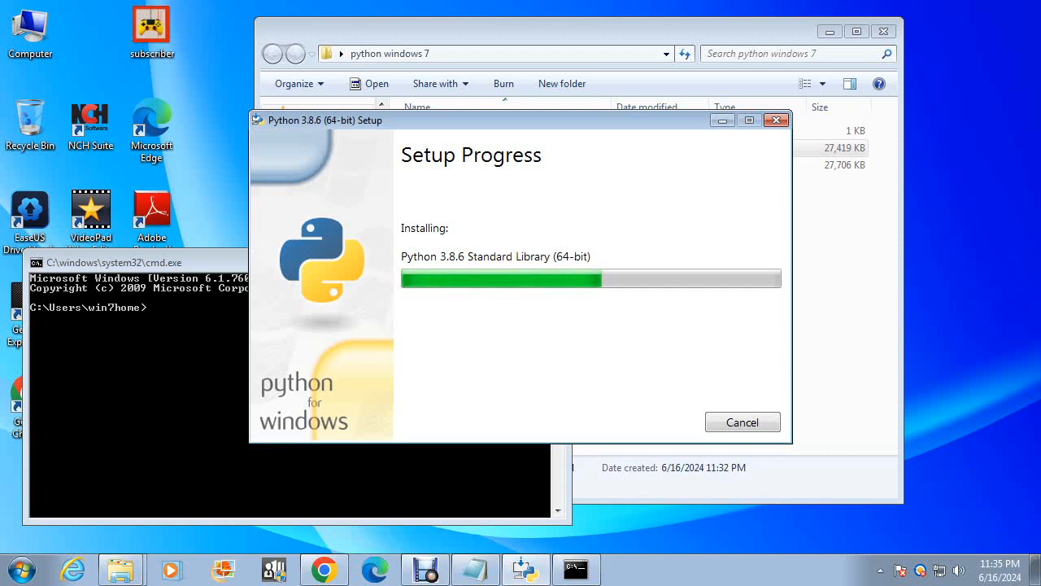
{"action": "left_click_drag", "start_coordinate": [162, 263], "coordinate": [162, 116]}
{"action": "left_click", "coordinate": [643, 195]}
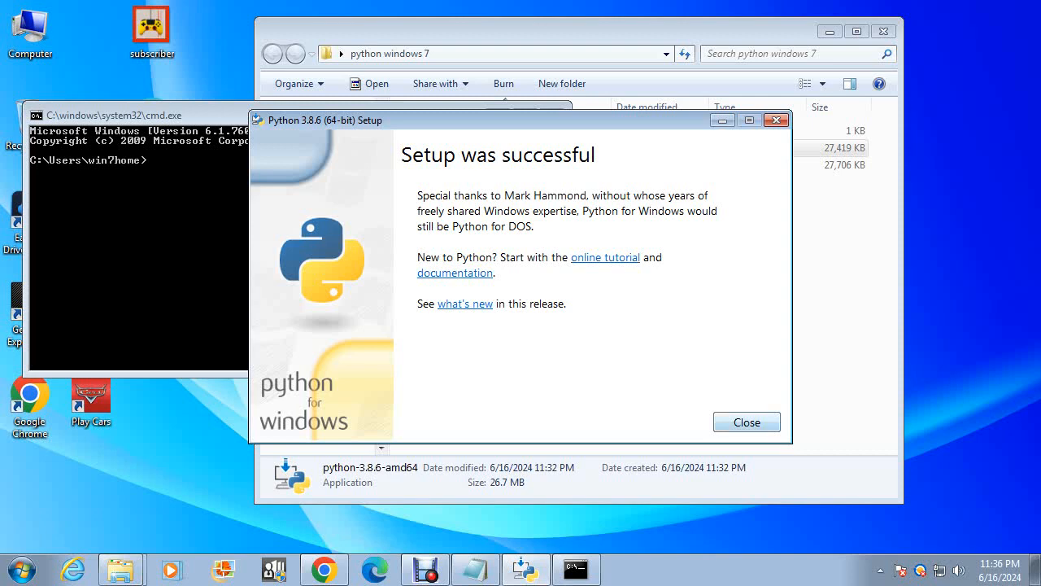
{"action": "left_click", "coordinate": [746, 422]}
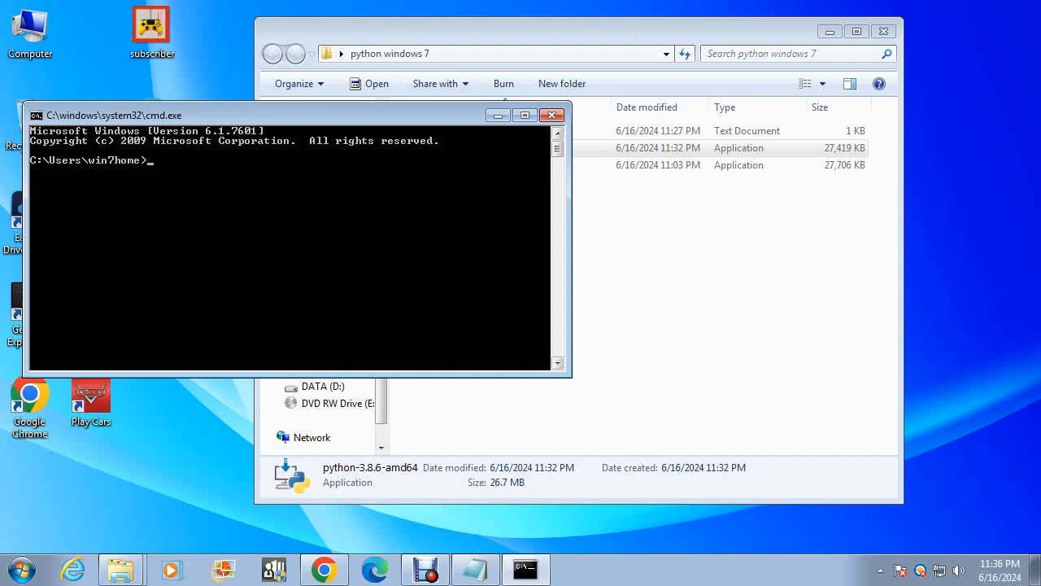
Open the "how to check python version" text file to read the version command, and maximize the Command Prompt window
{"action": "left_click", "coordinate": [651, 213]}
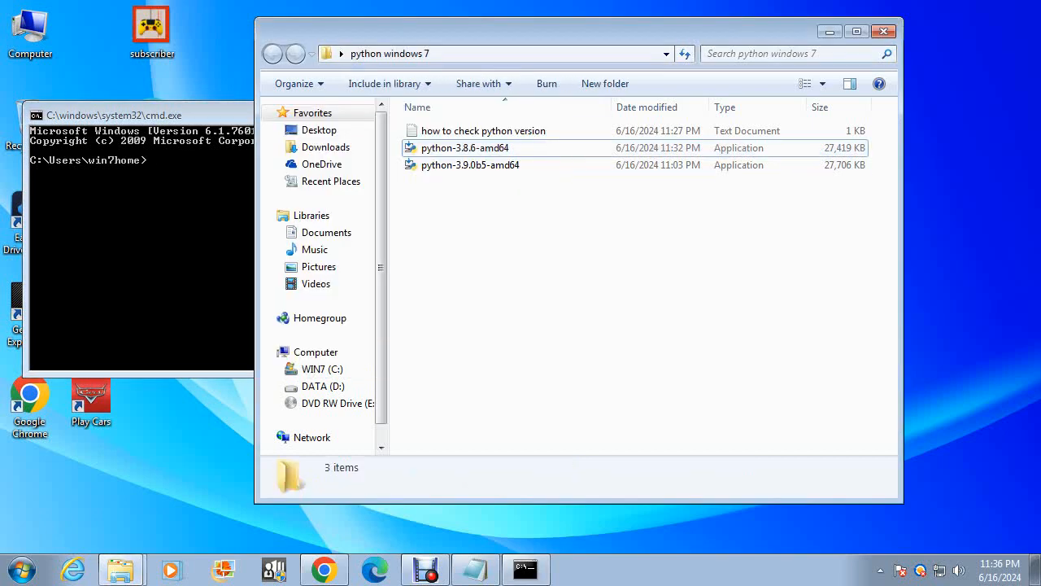
{"action": "left_click", "coordinate": [496, 130]}
{"action": "double_click", "coordinate": [496, 131]}
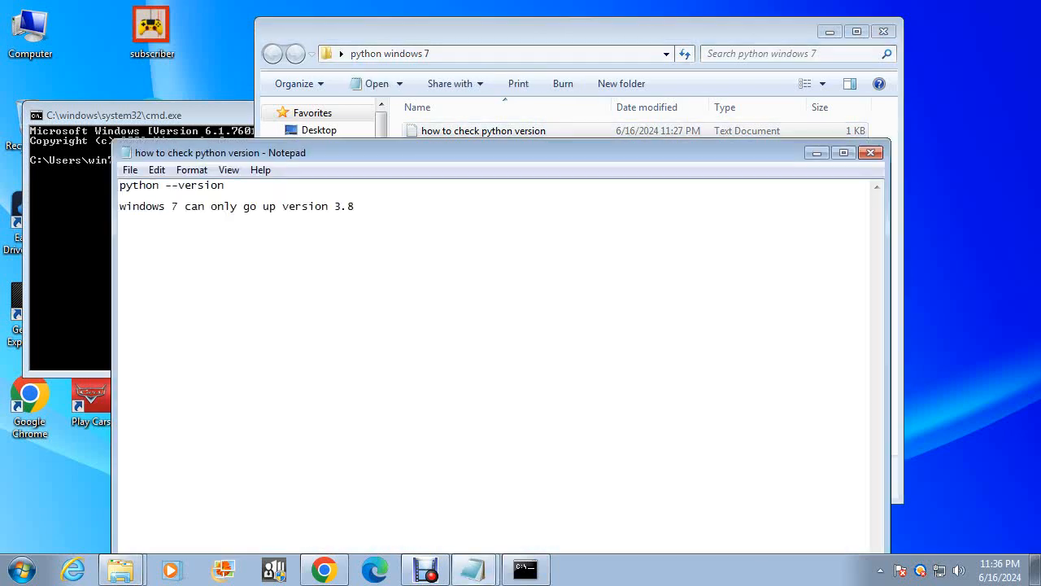
{"action": "left_click", "coordinate": [72, 244]}
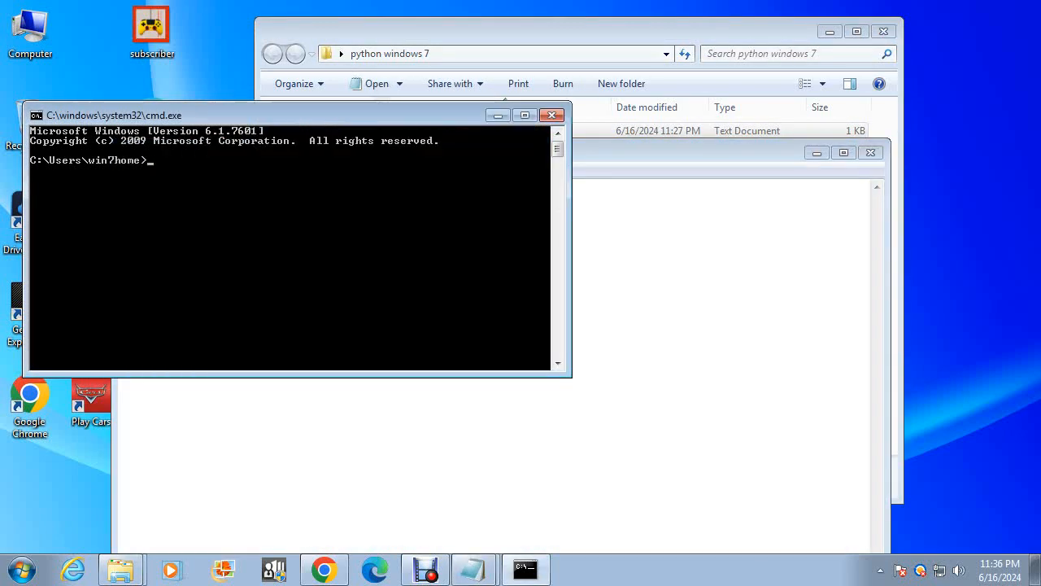
{"action": "left_click", "coordinate": [651, 276]}
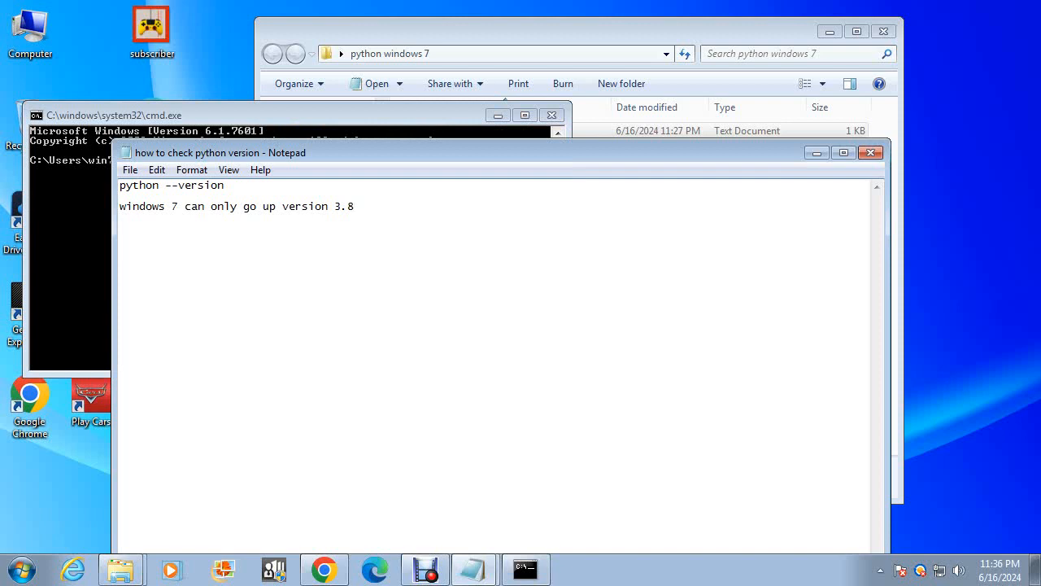
{"action": "left_click", "coordinate": [525, 116]}
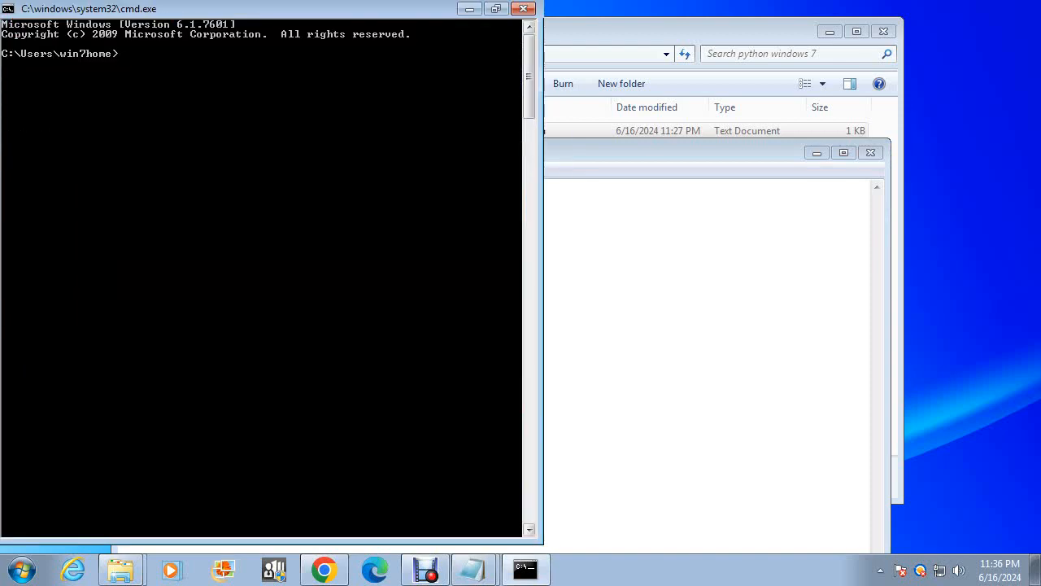
Try to check the Python version by running "python --version" and "python" in the open Command Prompt, and close that window
{"action": "type", "text": "python --version"}
{"action": "key", "text": "Return"}
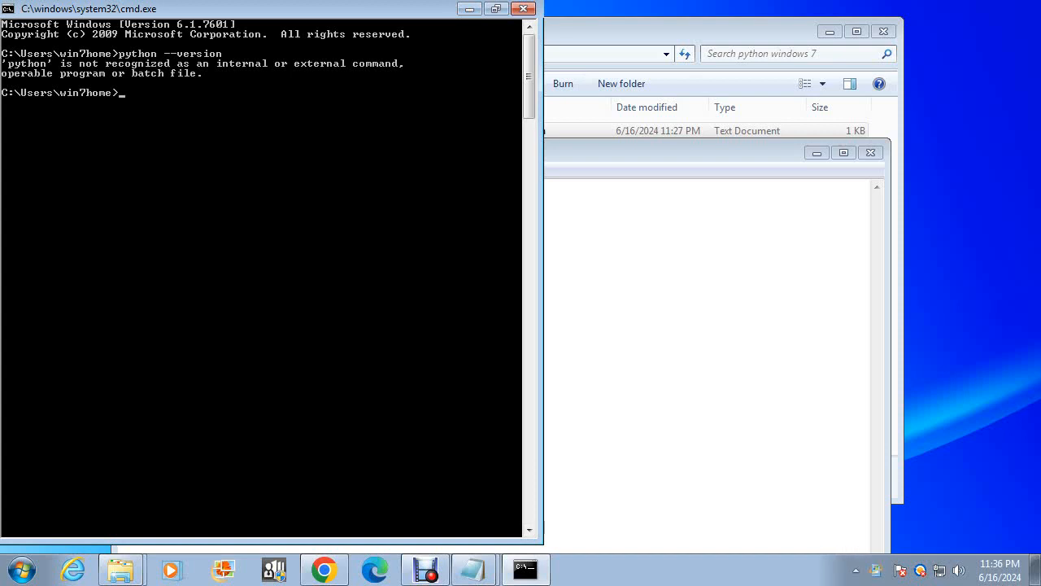
{"action": "type", "text": "python"}
{"action": "key", "text": "Return"}
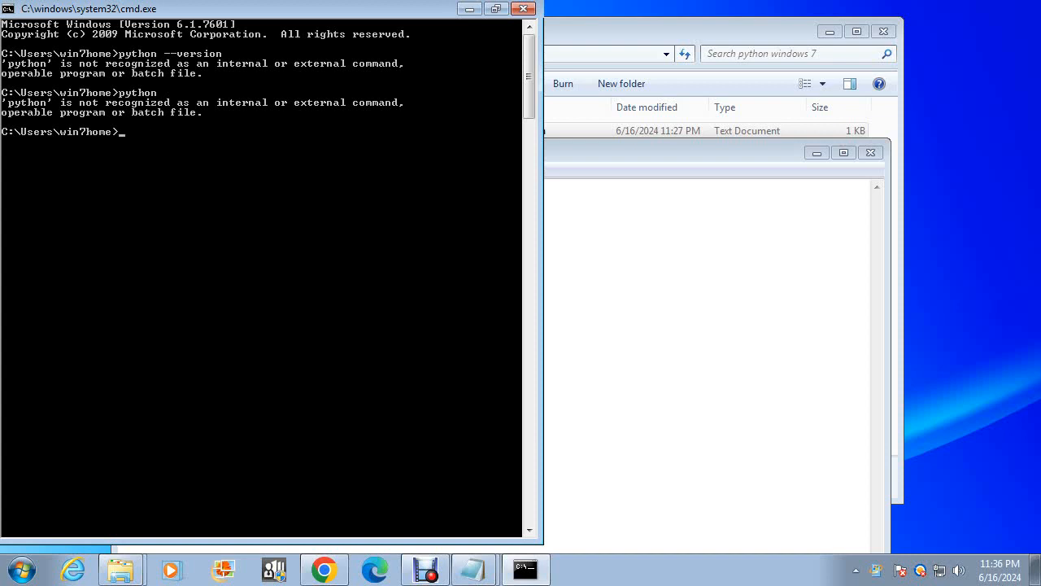
{"action": "left_click", "coordinate": [522, 9]}
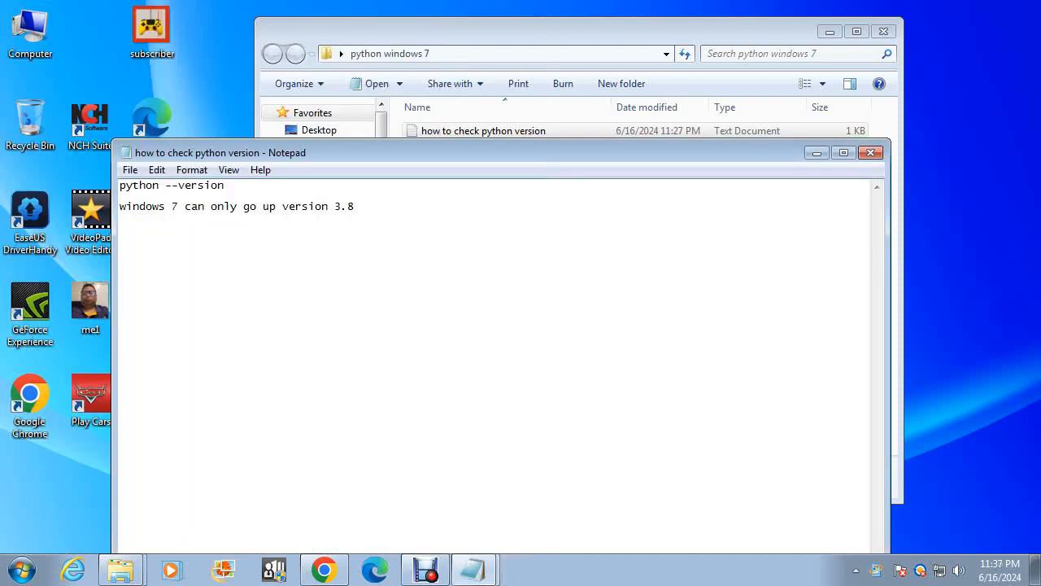
Open a fresh cmd Command Prompt, start the interpreter with "python" to read its version, and close the window
{"action": "left_click_drag", "start_coordinate": [521, 153], "coordinate": [438, 35]}
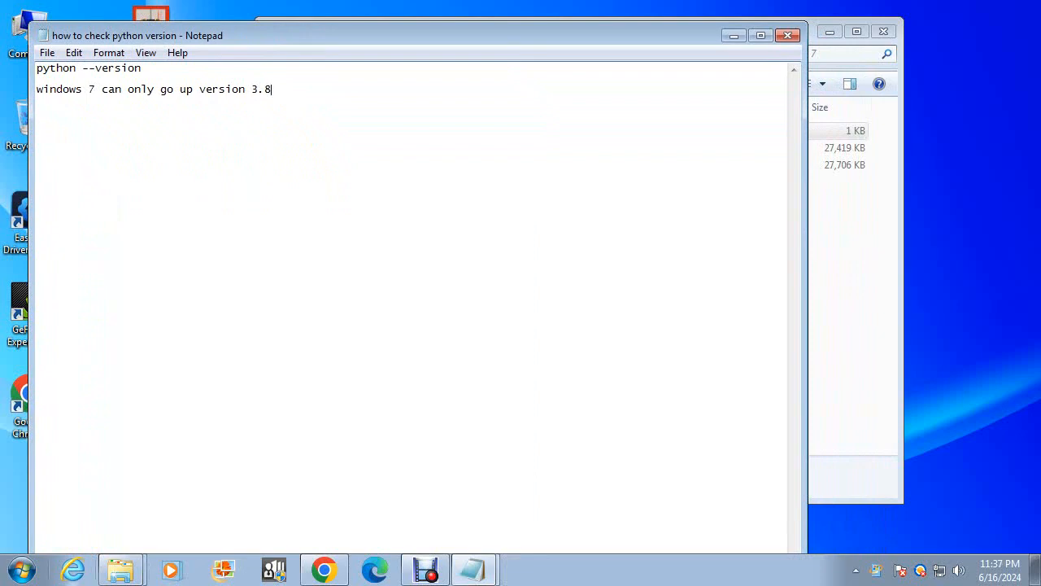
{"action": "key", "text": "super"}
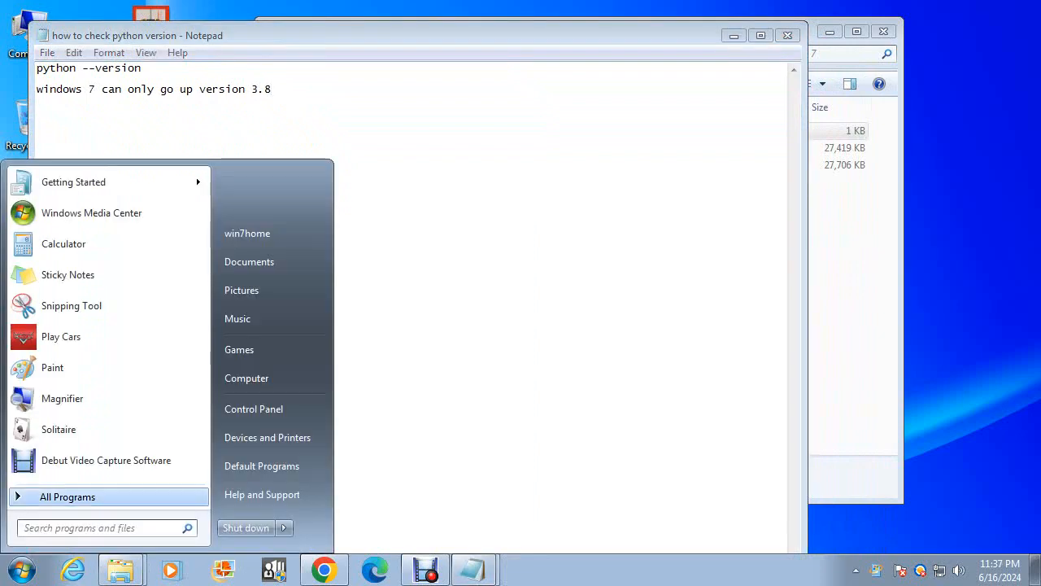
{"action": "type", "text": "cmd"}
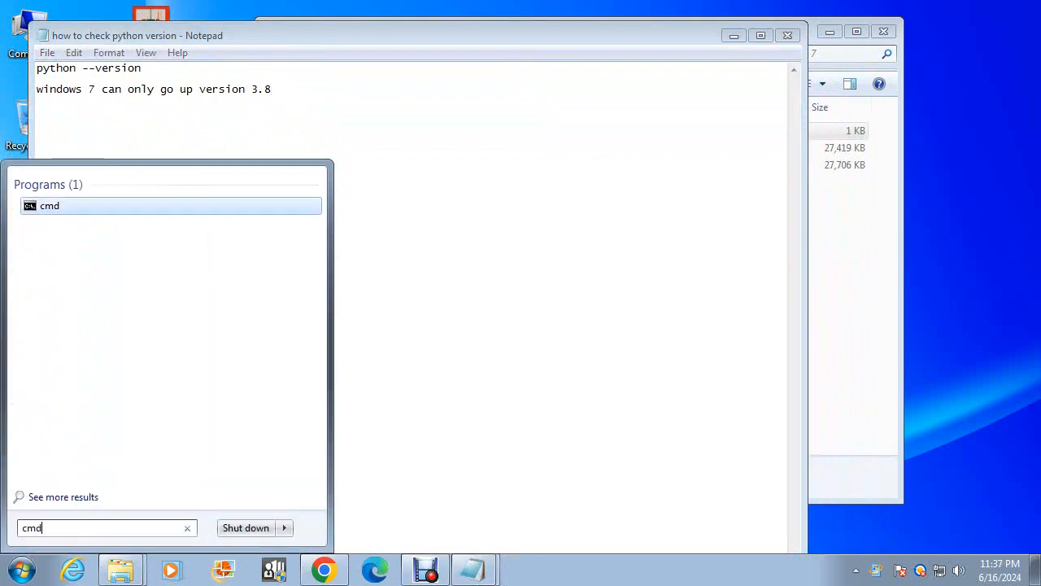
{"action": "key", "text": "Return"}
{"action": "type", "text": "python"}
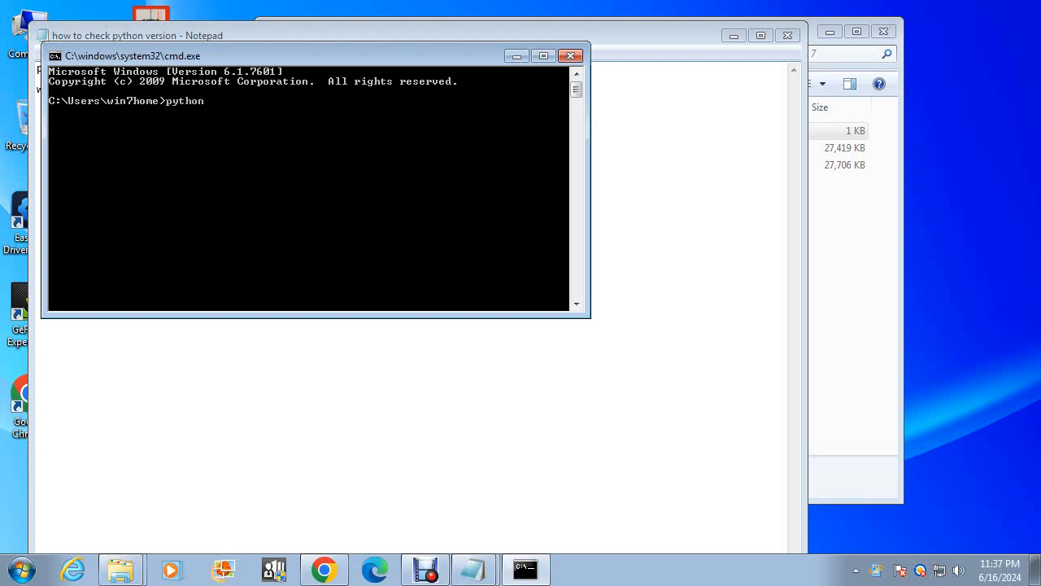
{"action": "key", "text": "Return"}
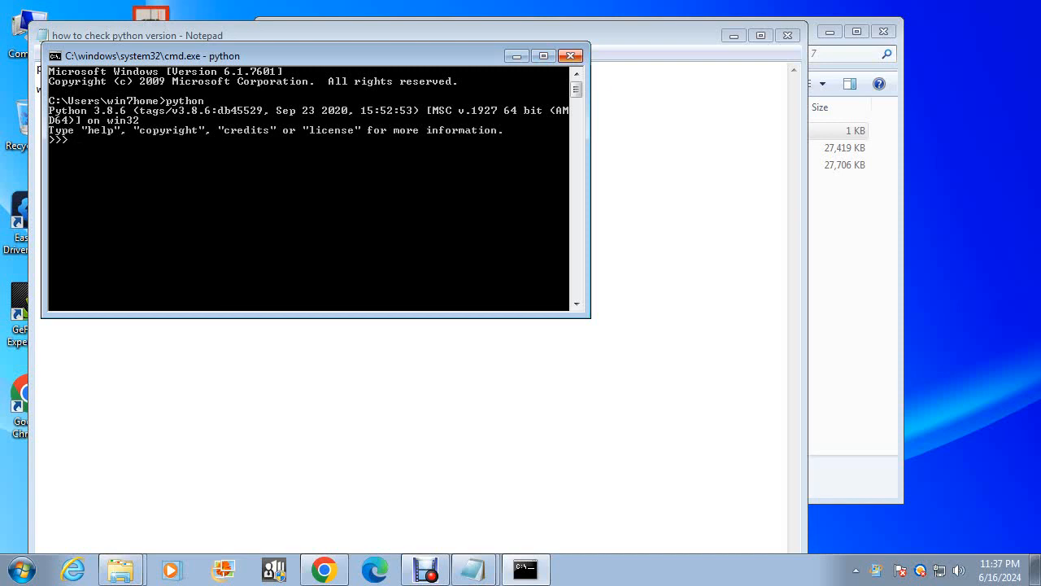
{"action": "left_click", "coordinate": [570, 55]}
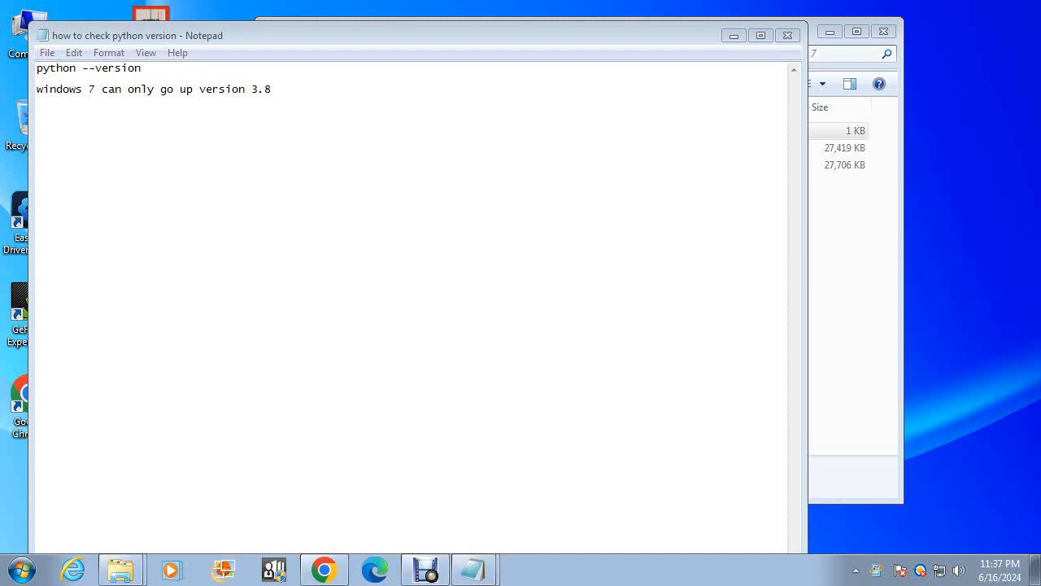
Open another cmd Command Prompt and check the installed version with "python --version"
{"action": "key", "text": "super"}
{"action": "type", "text": "cmd"}
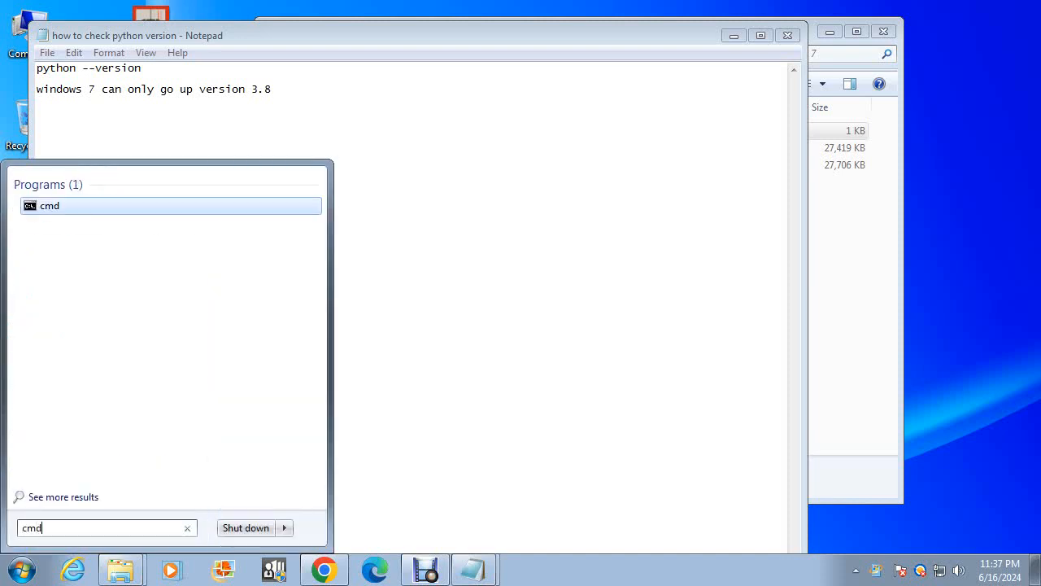
{"action": "key", "text": "Return"}
{"action": "type", "text": "p"}
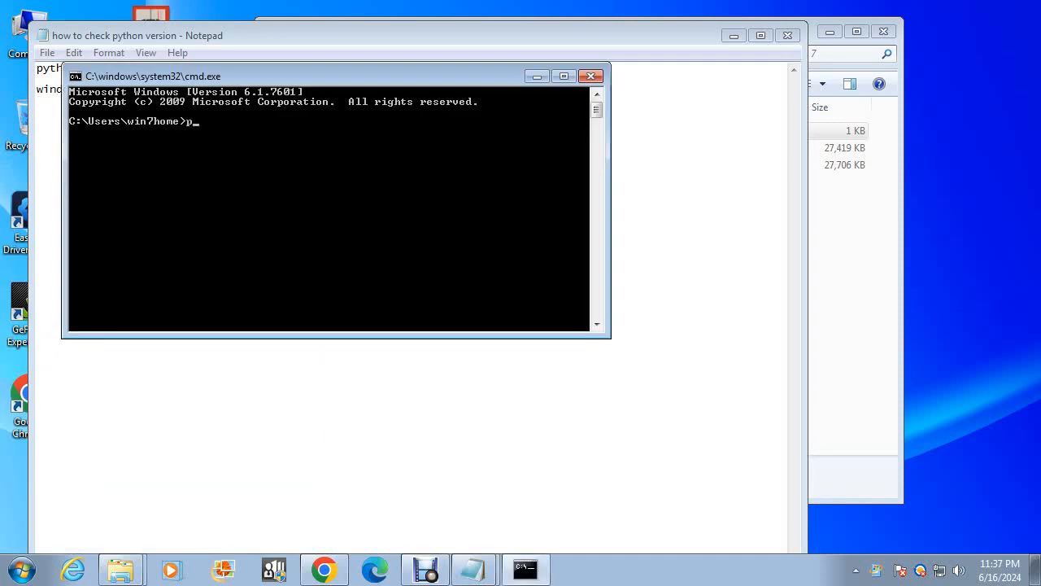
{"action": "type", "text": "ython -"}
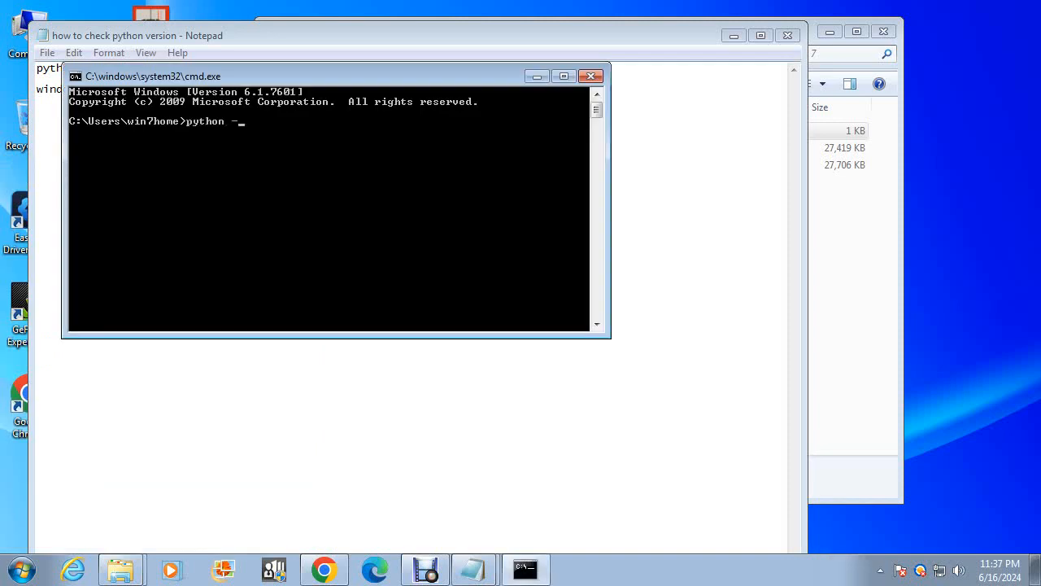
{"action": "type", "text": "-version"}
{"action": "key", "text": "Return"}
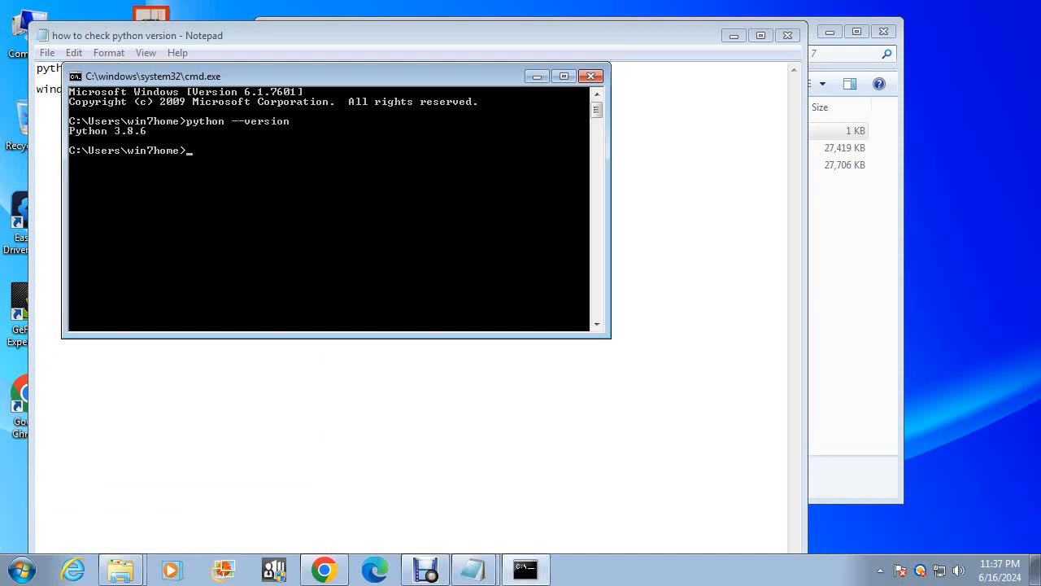
Clear the desktop by minimizing the Notepad note, the Command Prompt and the "python windows 7" folder window
{"action": "left_click_drag", "start_coordinate": [325, 75], "coordinate": [317, 139]}
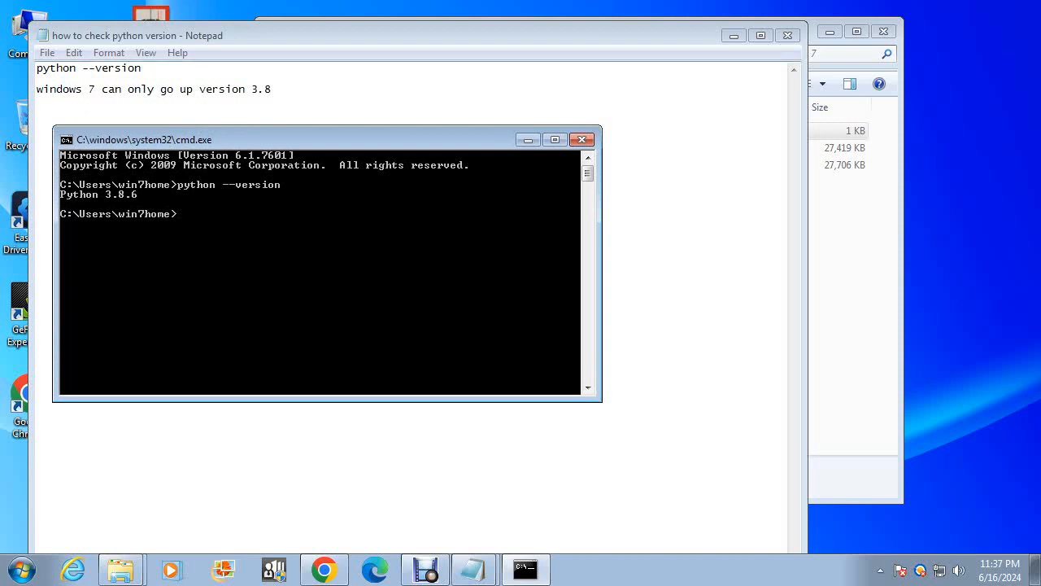
{"action": "left_click", "coordinate": [734, 35]}
{"action": "left_click_drag", "start_coordinate": [325, 139], "coordinate": [323, 235]}
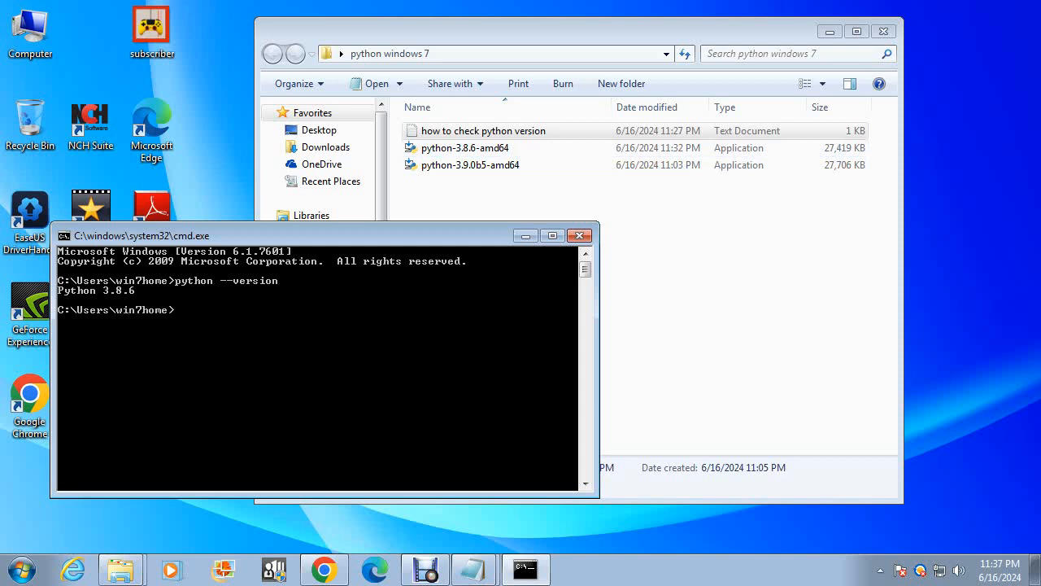
{"action": "left_click", "coordinate": [685, 270]}
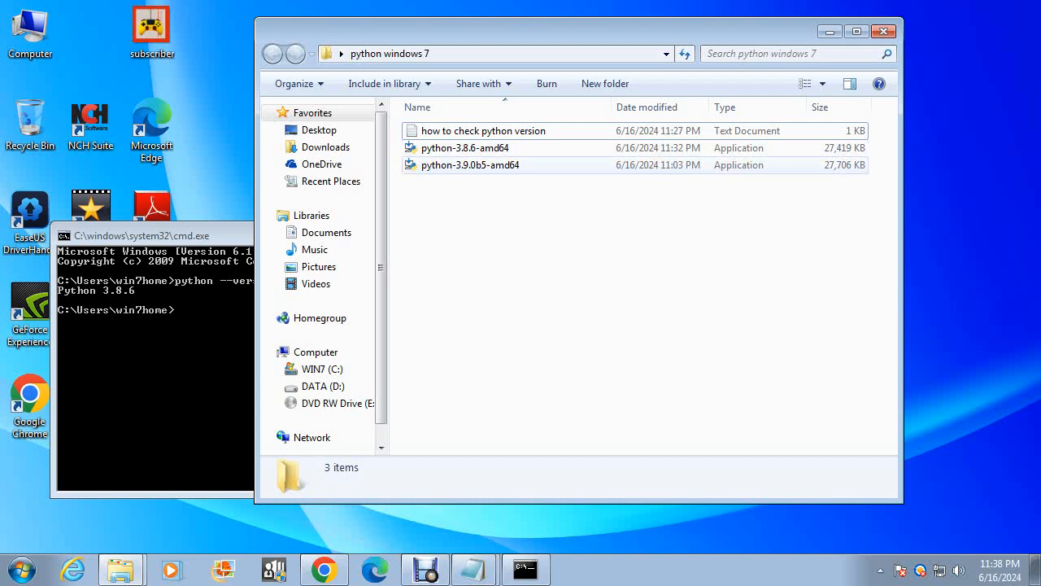
{"action": "left_click", "coordinate": [163, 366]}
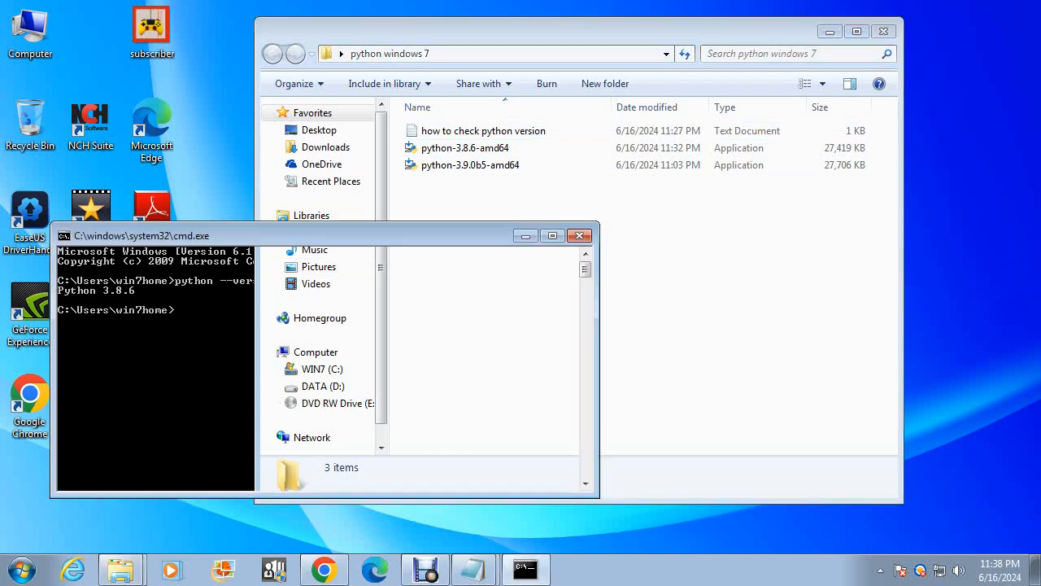
{"action": "left_click_drag", "start_coordinate": [366, 235], "coordinate": [318, 111]}
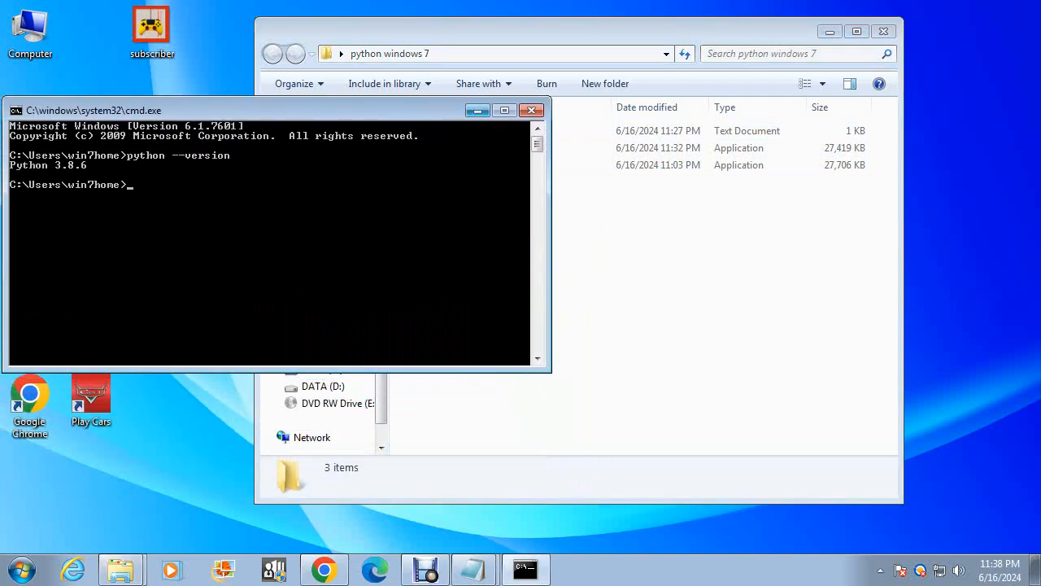
{"action": "left_click", "coordinate": [477, 110]}
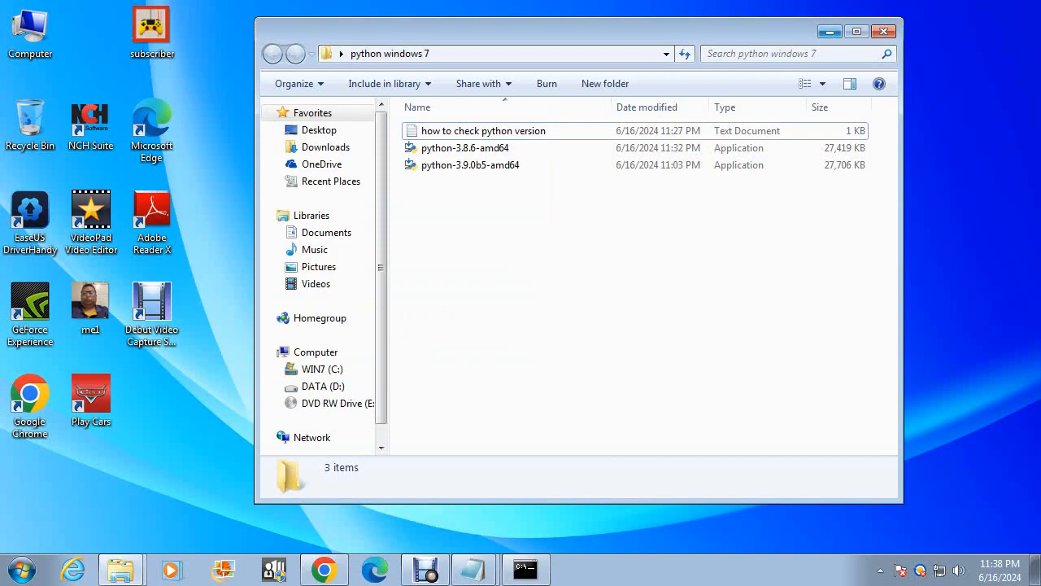
{"action": "left_click", "coordinate": [829, 31]}
Launch IDLE (Python 3.8 64-bit) from the installed Python 3.8 programs and maximize its shell window
{"action": "key", "text": "super"}
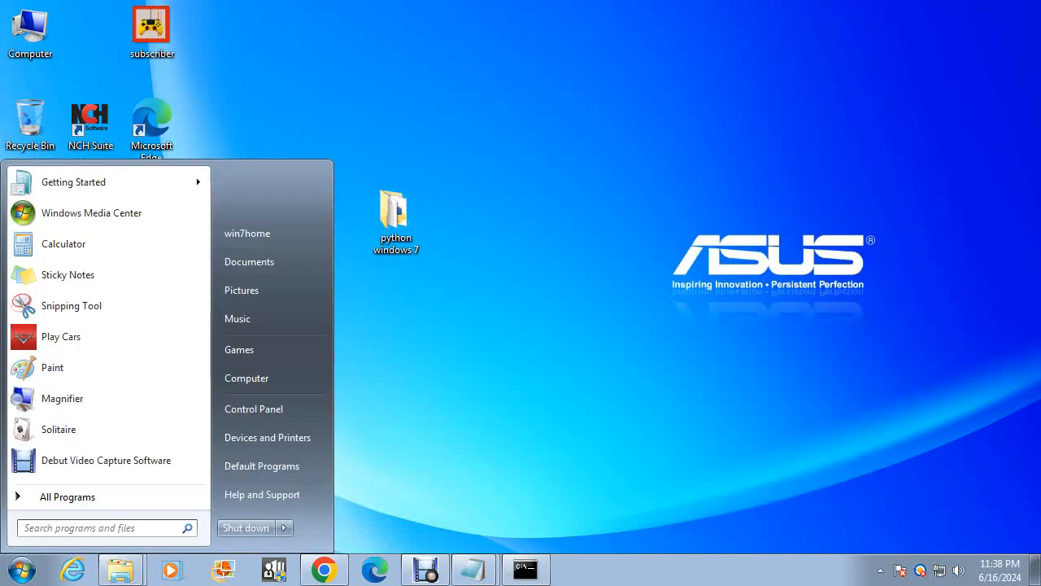
{"action": "left_click", "coordinate": [68, 497]}
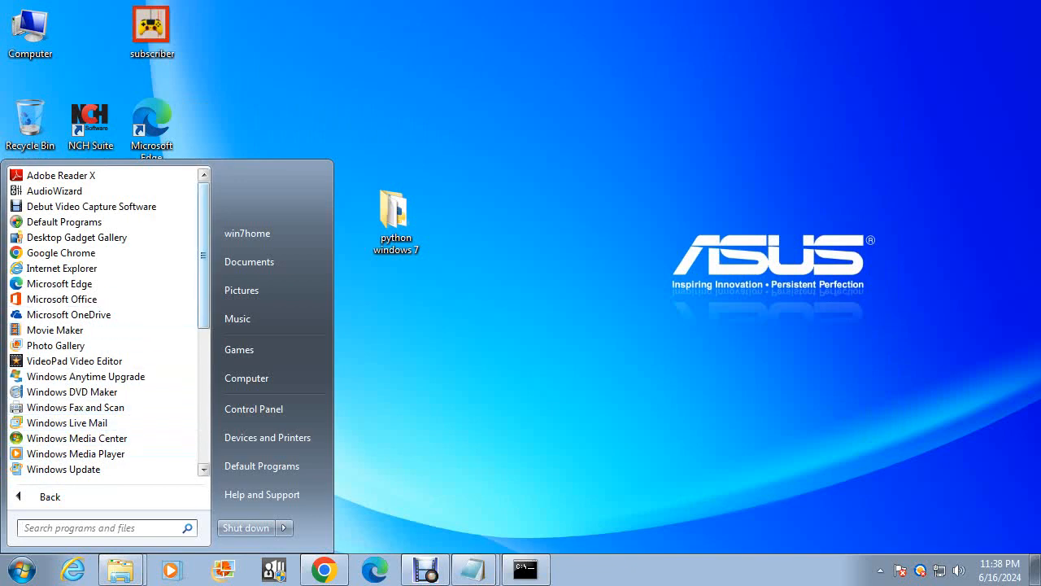
{"action": "left_click_drag", "start_coordinate": [203, 285], "coordinate": [203, 425]}
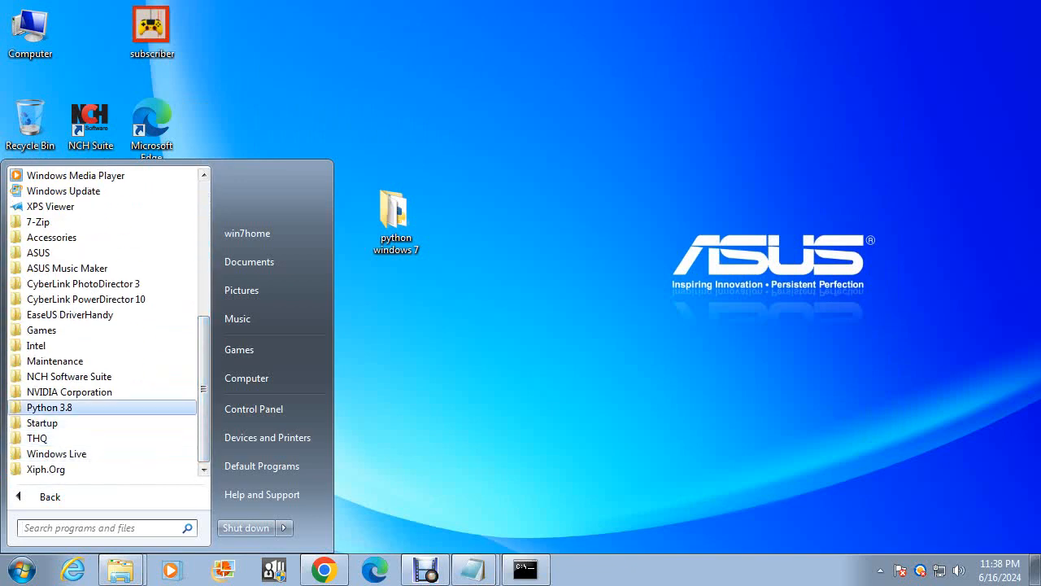
{"action": "left_click", "coordinate": [50, 407]}
{"action": "scroll", "coordinate": [103, 423], "scroll_direction": "down", "scroll_amount": 1}
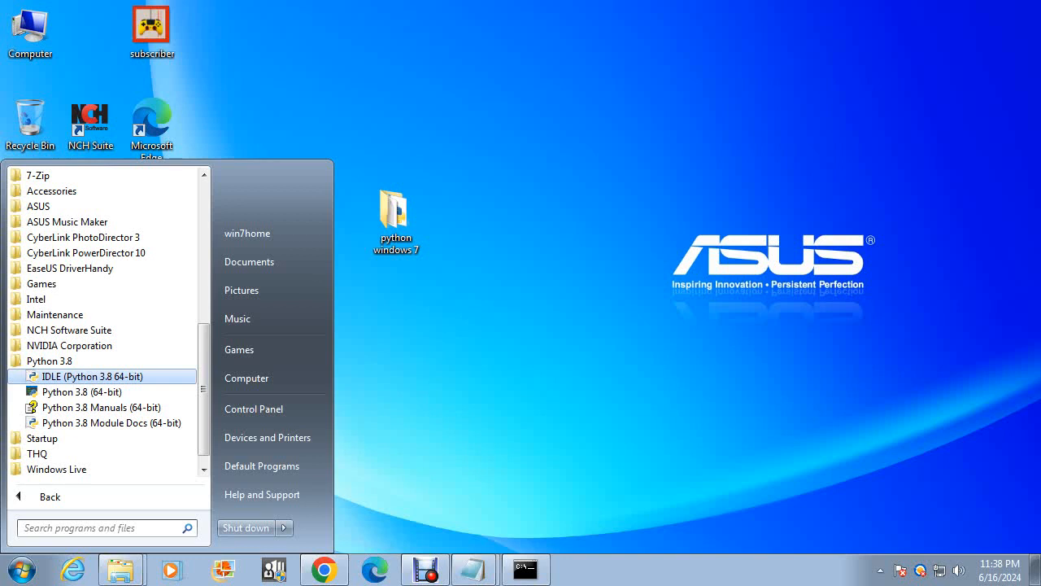
{"action": "left_click", "coordinate": [92, 376]}
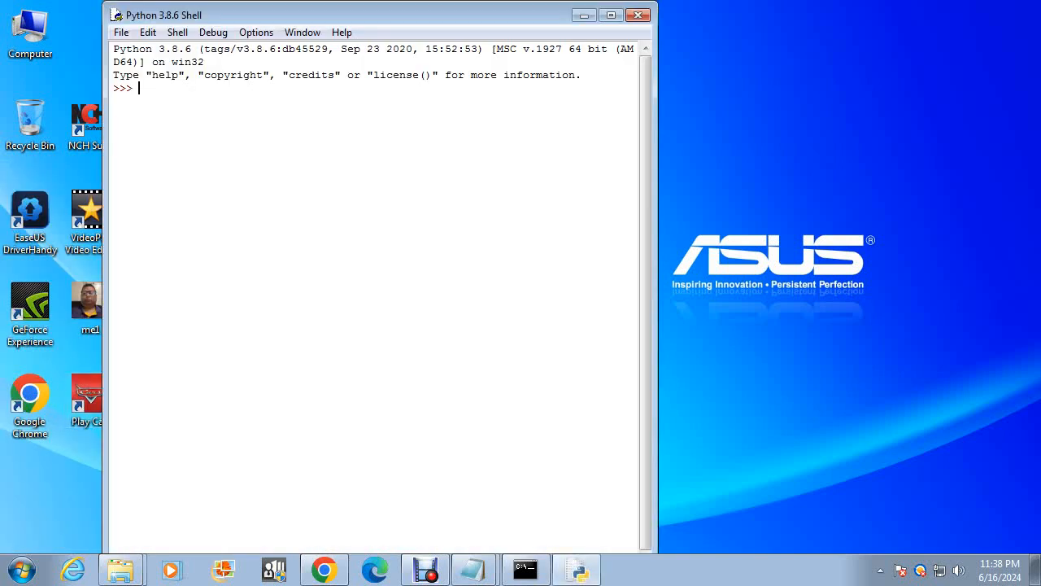
{"action": "left_click", "coordinate": [611, 15]}
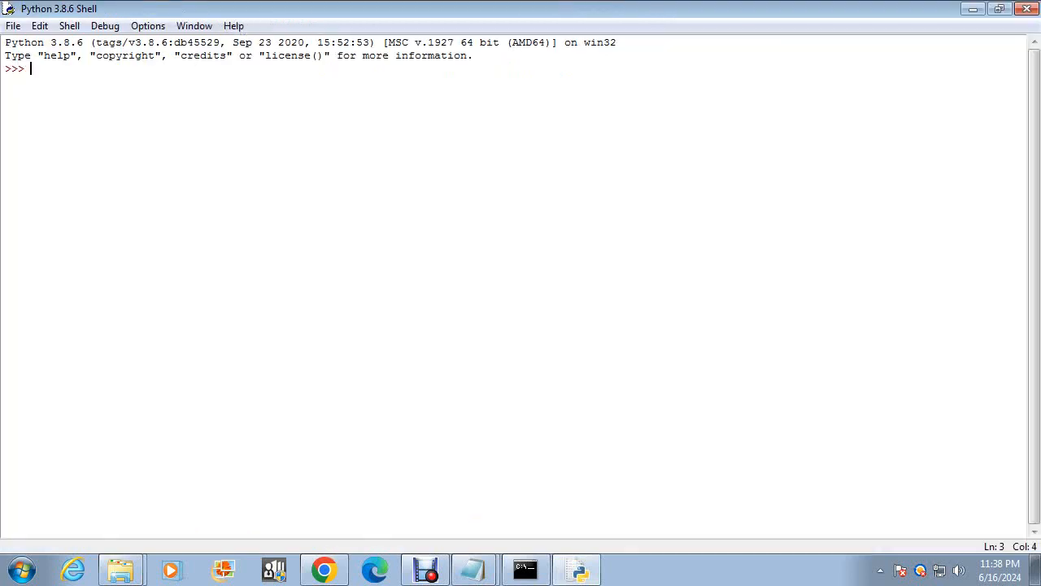
Open a new blank file window from the Python shell and close it again
{"action": "left_click", "coordinate": [13, 26]}
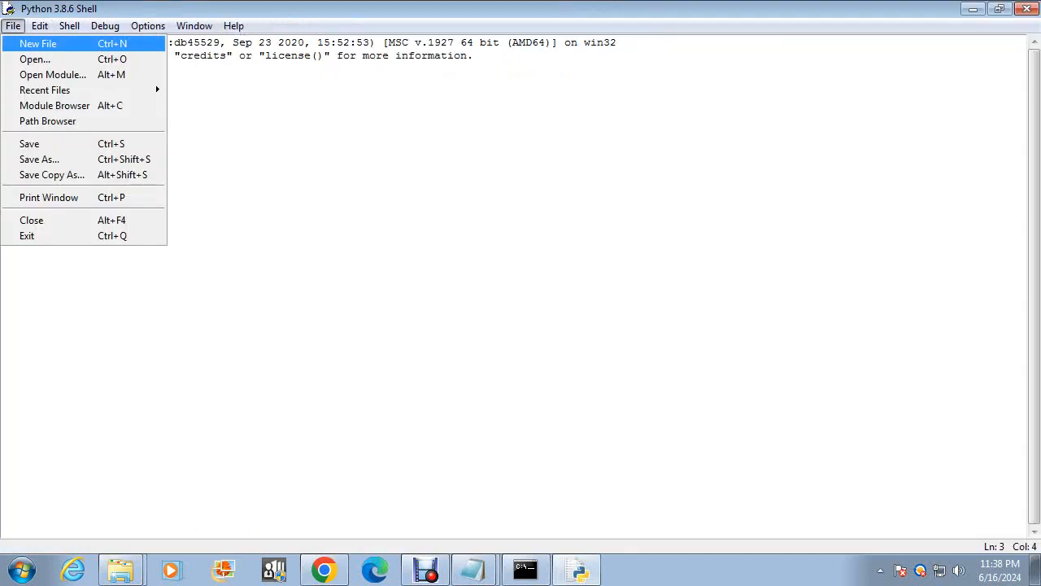
{"action": "left_click", "coordinate": [37, 43]}
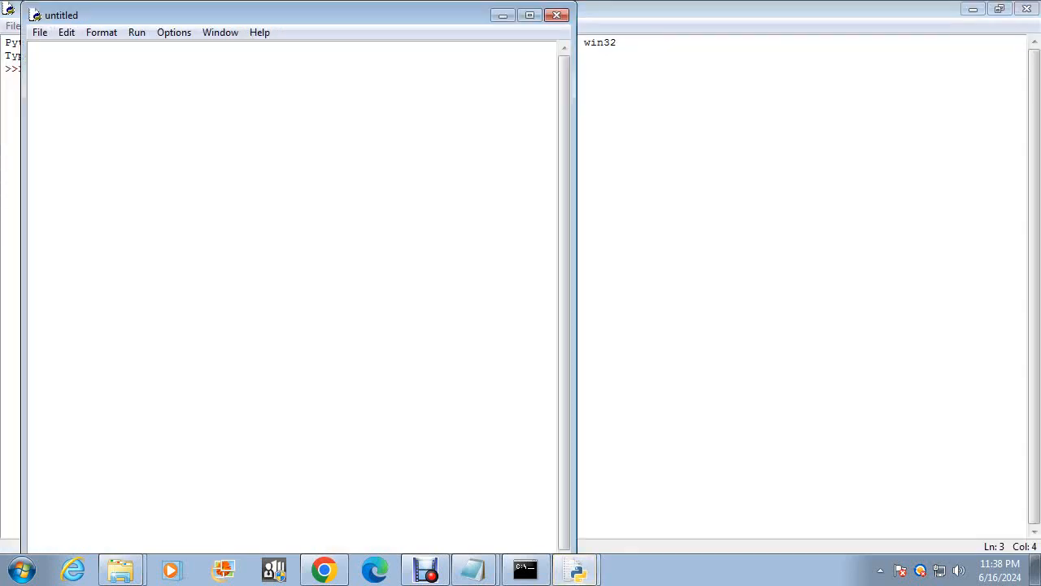
{"action": "left_click", "coordinate": [557, 15]}
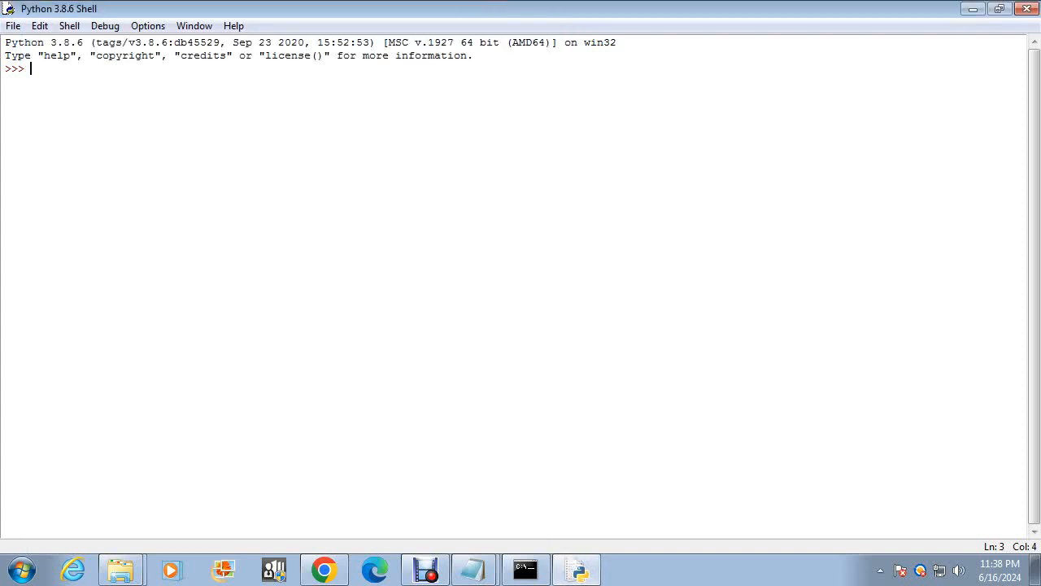
{"action": "left_click", "coordinate": [105, 26]}
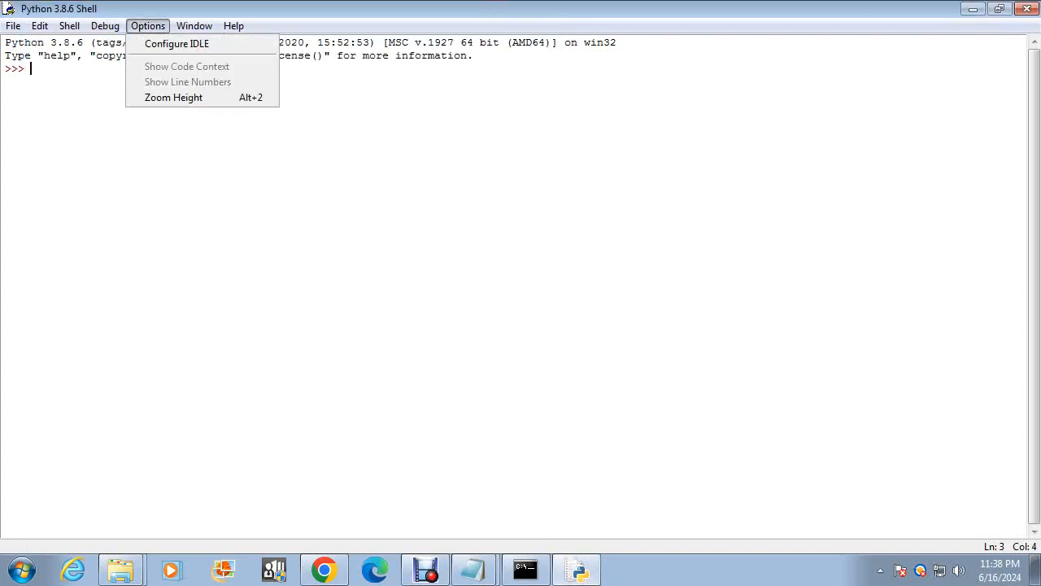
{"action": "mouse_move", "coordinate": [194, 26]}
{"action": "mouse_move", "coordinate": [105, 26]}
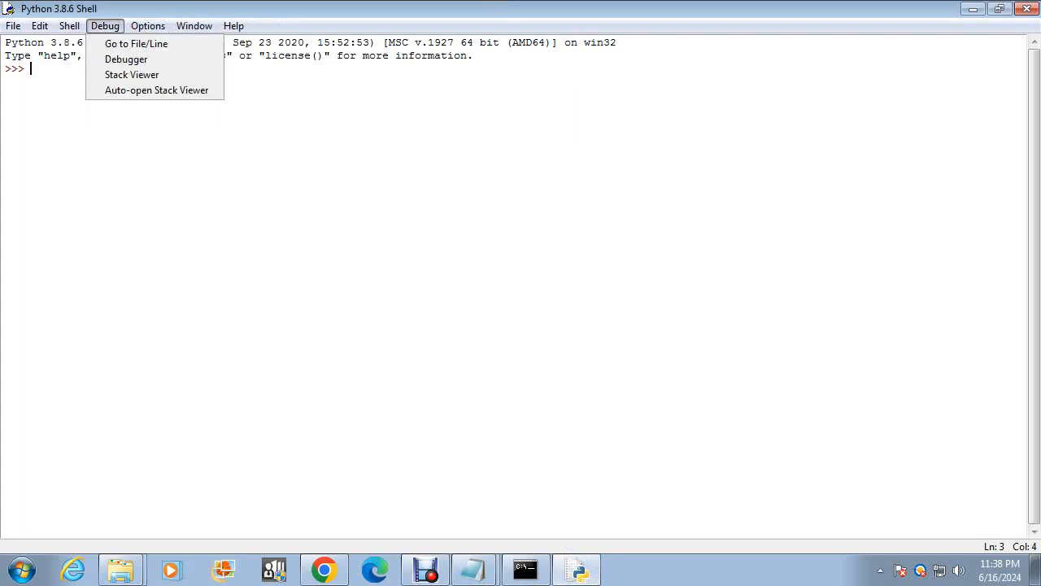
{"action": "key", "text": "Left"}
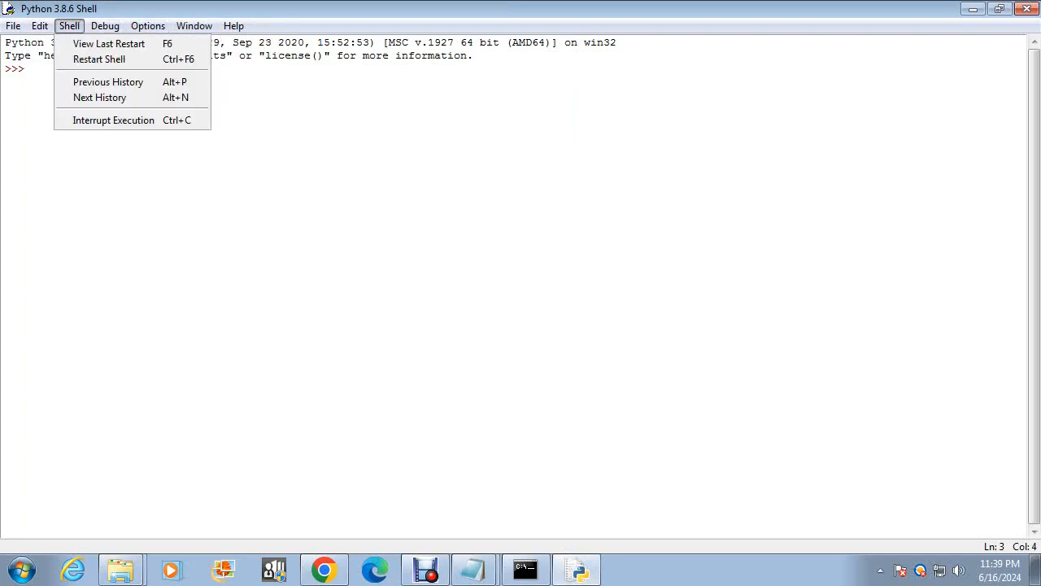
{"action": "key", "text": "Left"}
Switch to Chrome and search Google for "print in python", replacing the previous query
{"action": "left_click", "coordinate": [325, 570]}
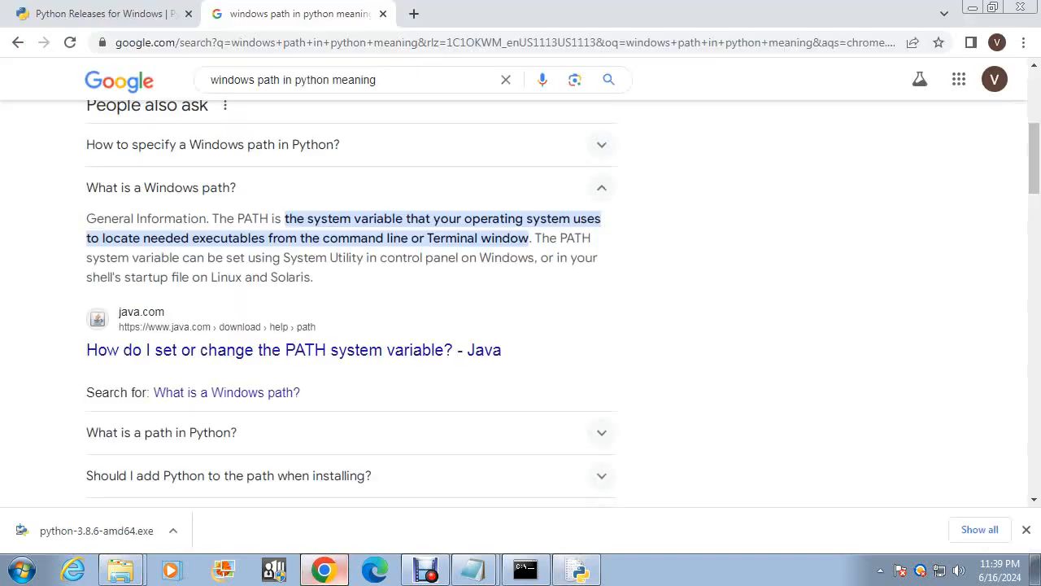
{"action": "left_click_drag", "start_coordinate": [379, 80], "coordinate": [206, 82]}
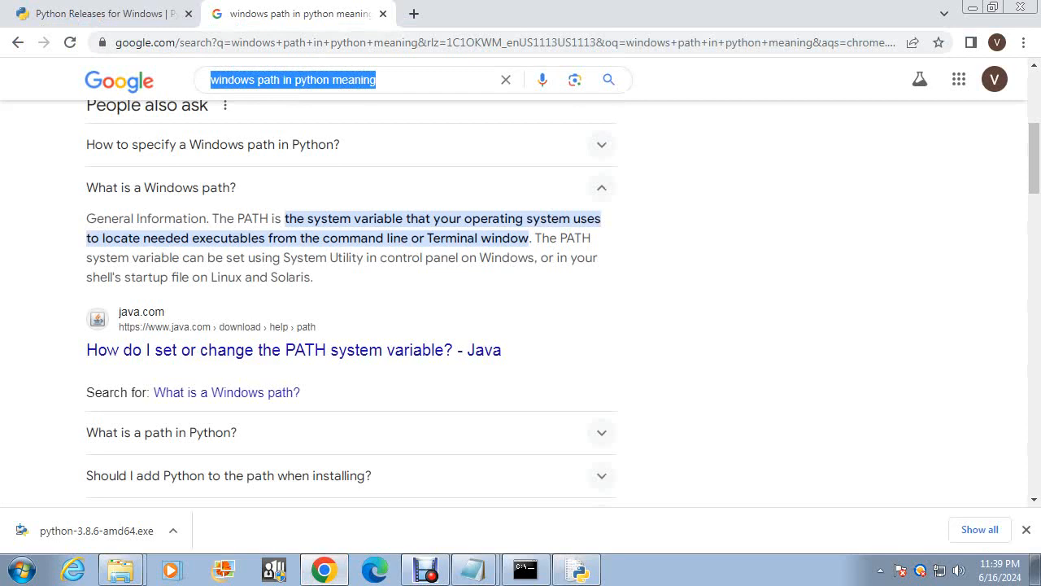
{"action": "type", "text": "print "}
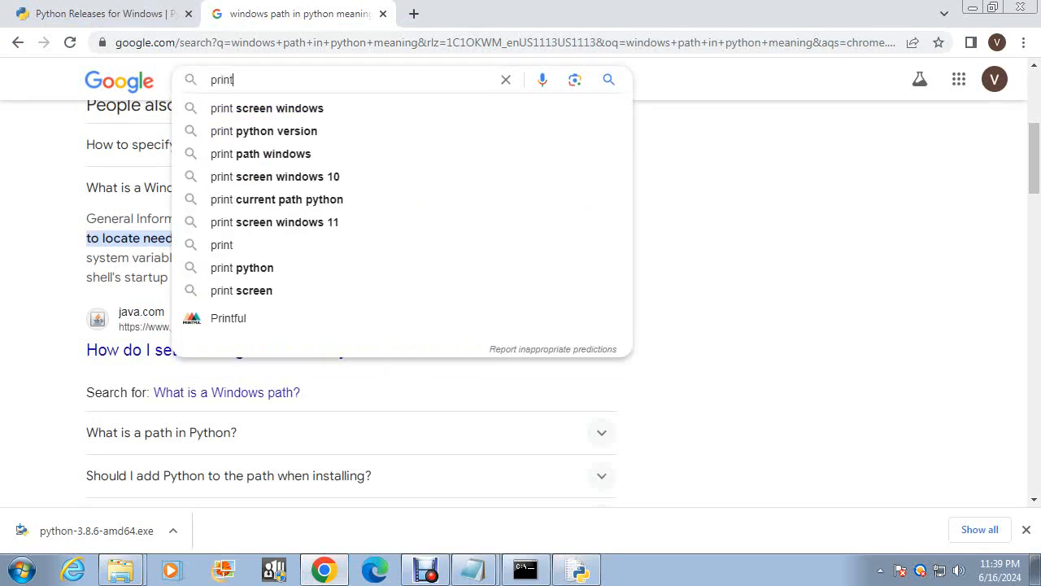
{"action": "type", "text": "i"}
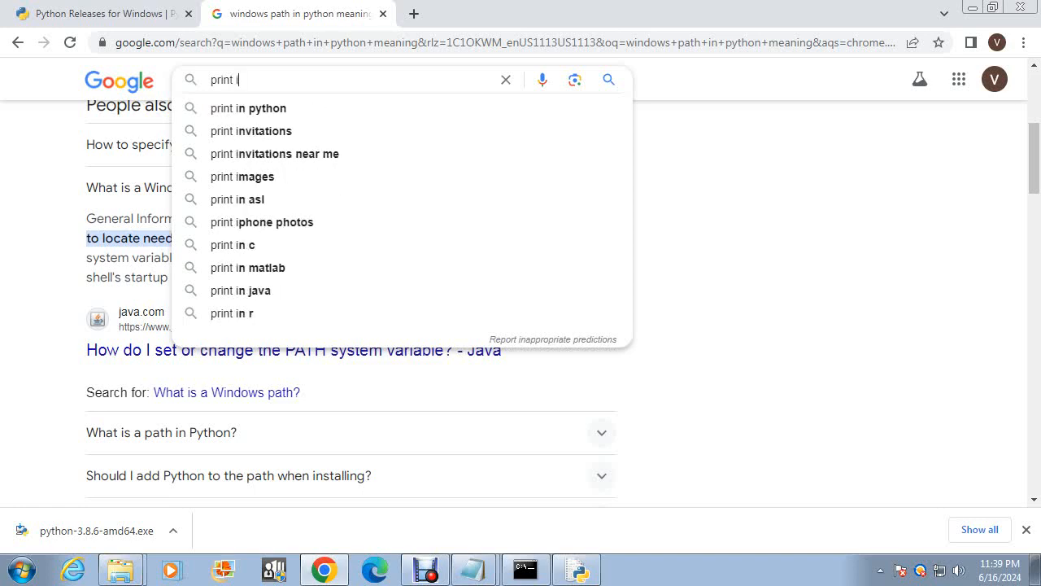
{"action": "type", "text": "n python"}
{"action": "key", "text": "Return"}
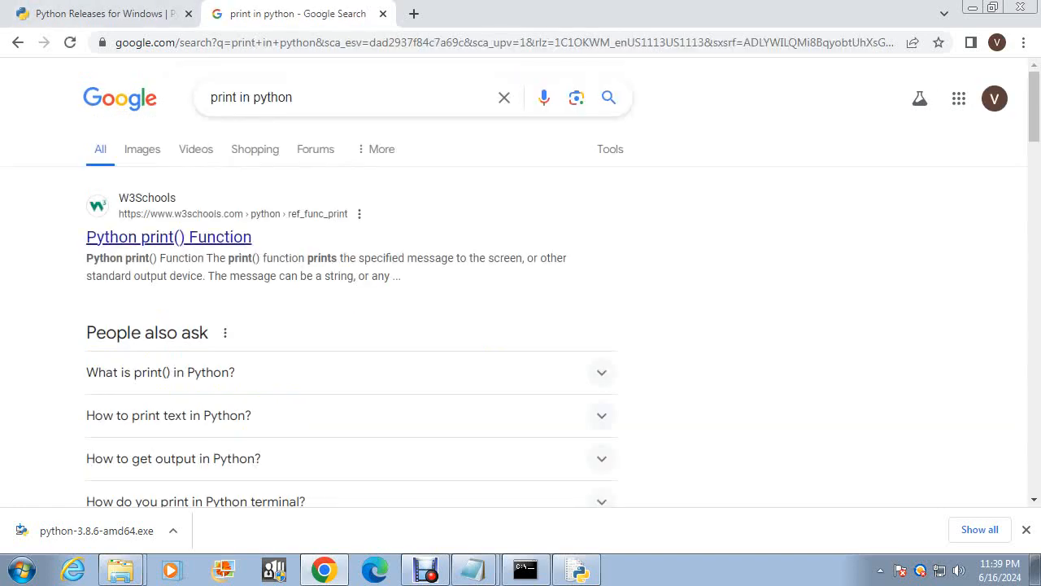
Open the W3Schools "Python print() Function" result, read its example and definition, and minimize the browser to return to the Python shell
{"action": "scroll", "coordinate": [521, 301], "scroll_direction": "down", "scroll_amount": 3}
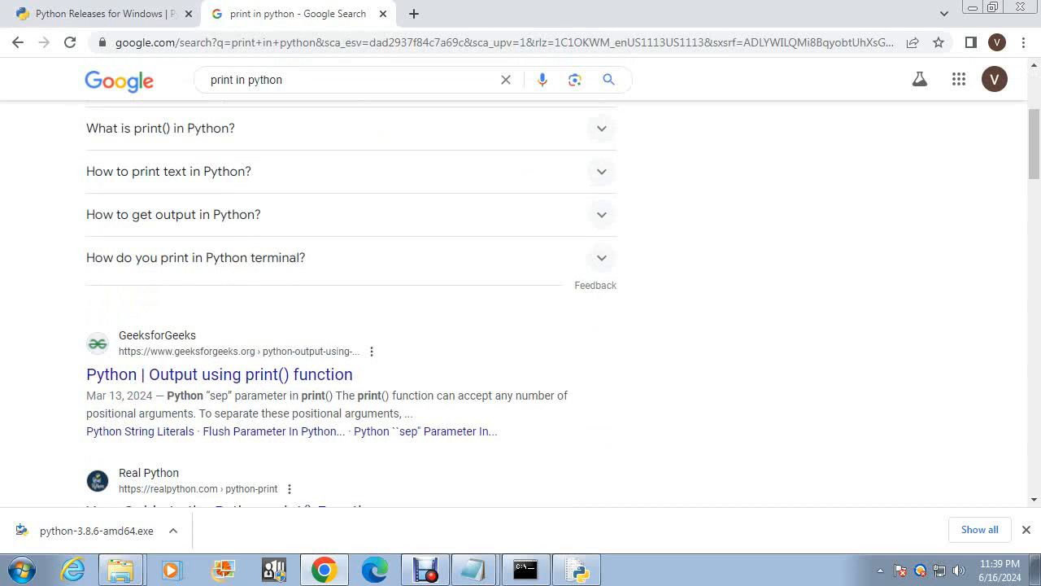
{"action": "scroll", "coordinate": [521, 301], "scroll_direction": "up", "scroll_amount": 1}
{"action": "scroll", "coordinate": [521, 301], "scroll_direction": "up", "scroll_amount": 2}
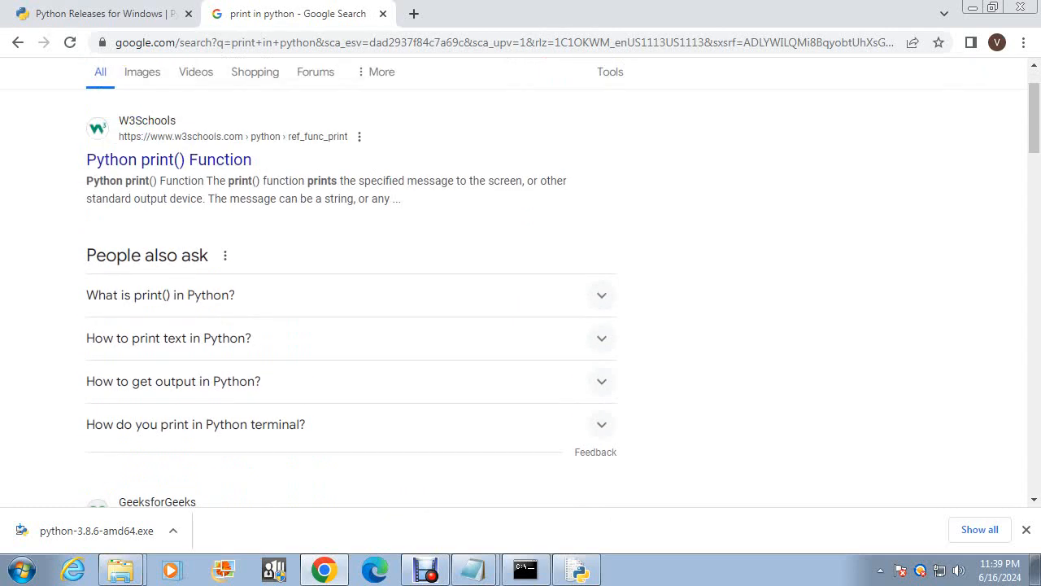
{"action": "left_click", "coordinate": [167, 235]}
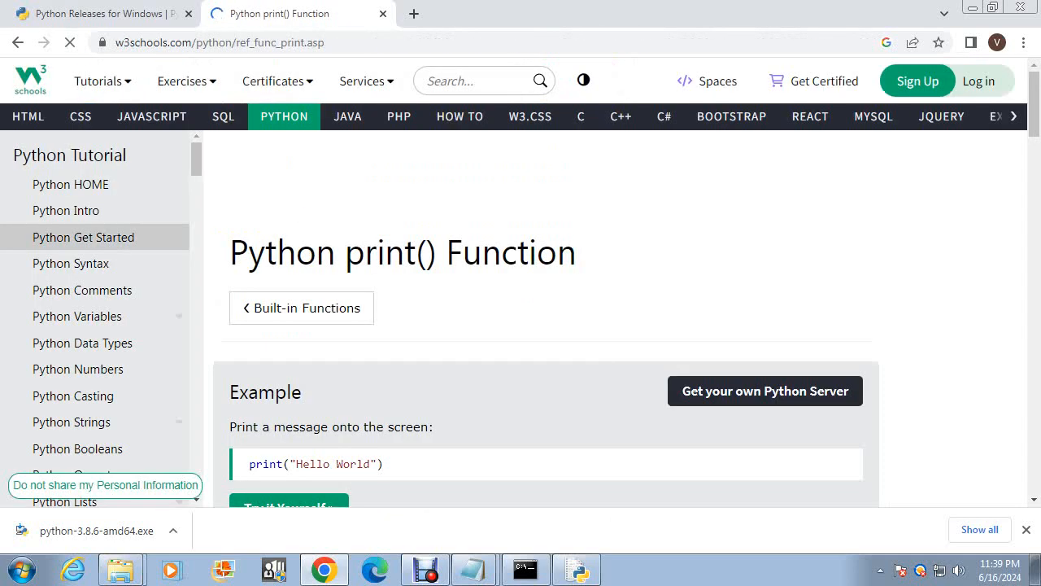
{"action": "scroll", "coordinate": [521, 325], "scroll_direction": "down", "scroll_amount": 2}
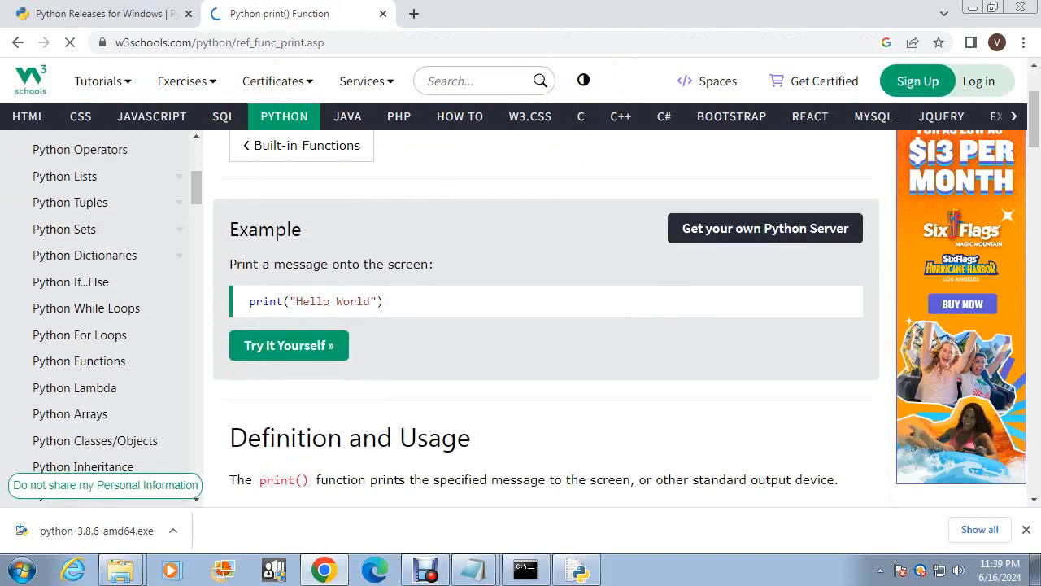
{"action": "scroll", "coordinate": [545, 317], "scroll_direction": "down", "scroll_amount": 1}
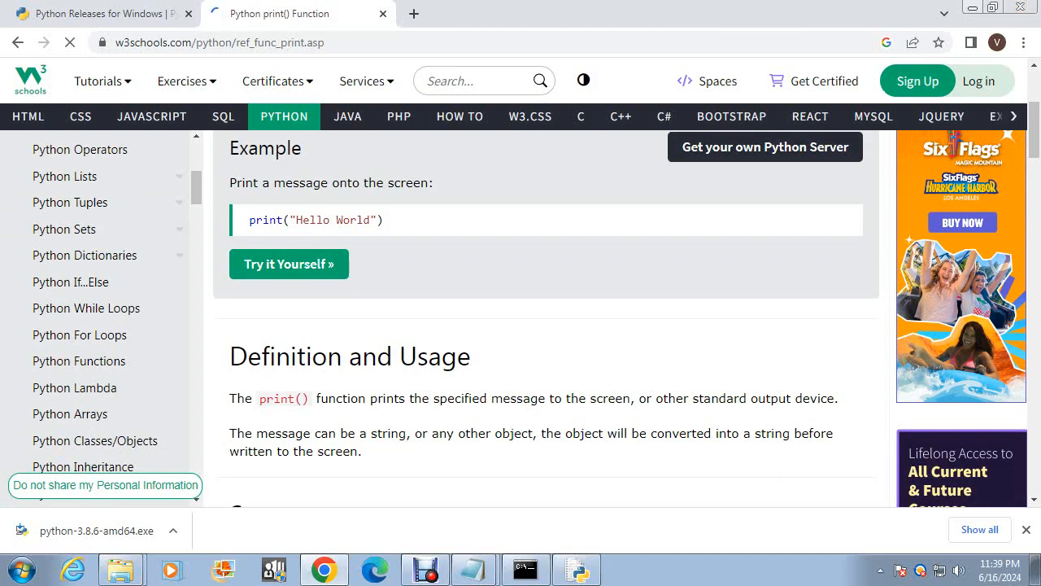
{"action": "left_click", "coordinate": [972, 8]}
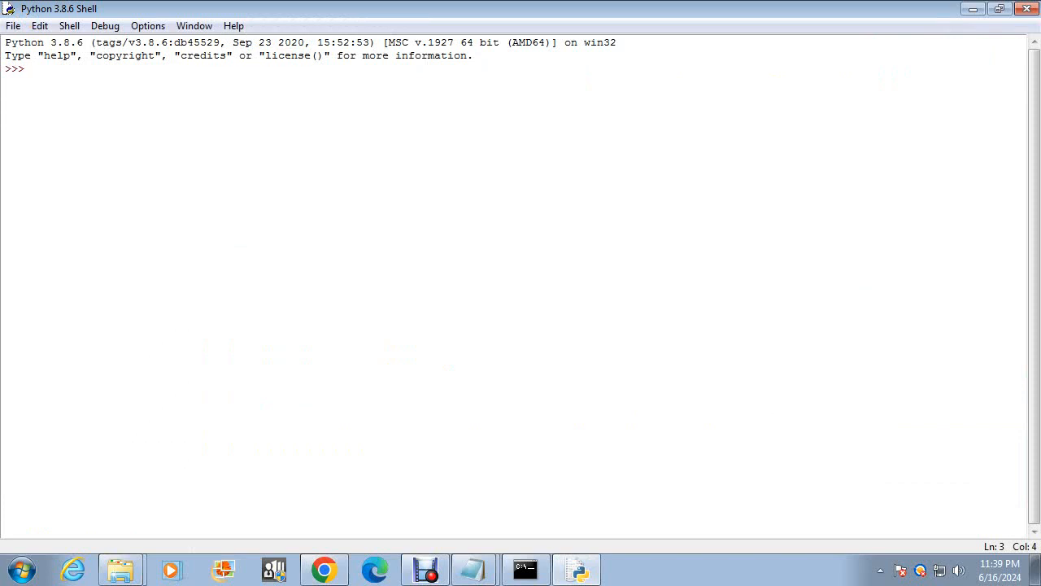
Try to print hello world! in the Python shell with print("hello world!)
{"action": "type", "text": "print("}
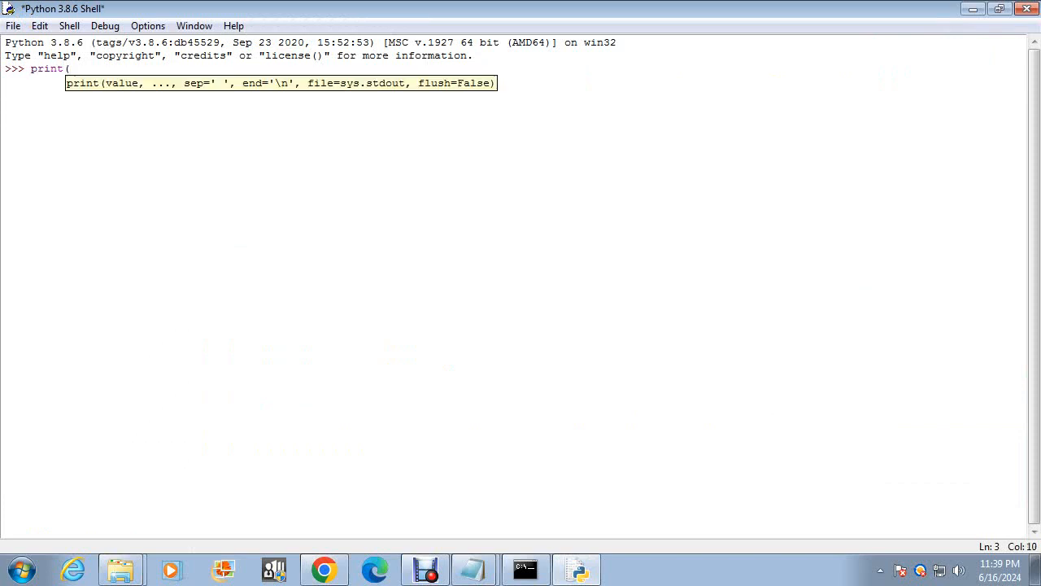
{"action": "type", "text": "\"hello world"}
{"action": "type", "text": "!\")"}
{"action": "key", "text": "Return"}
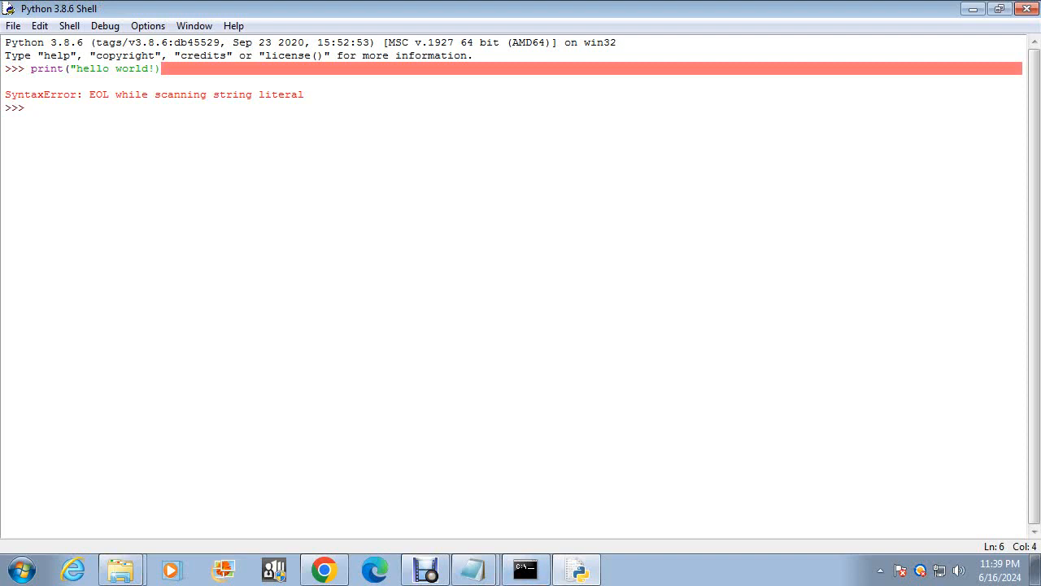
Run print("hello world!") at the Python shell prompt and highlight the printed output line
{"action": "key", "text": "Up"}
{"action": "type", "text": "pri"}
{"action": "key", "text": "BackSpace"}
{"action": "key", "text": "BackSpace"}
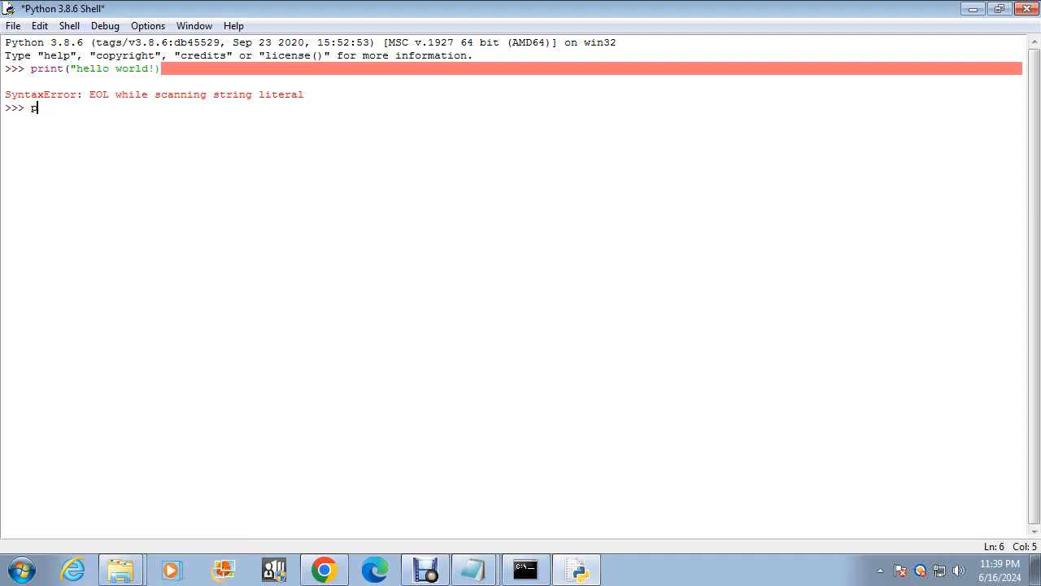
{"action": "type", "text": "rint(\""}
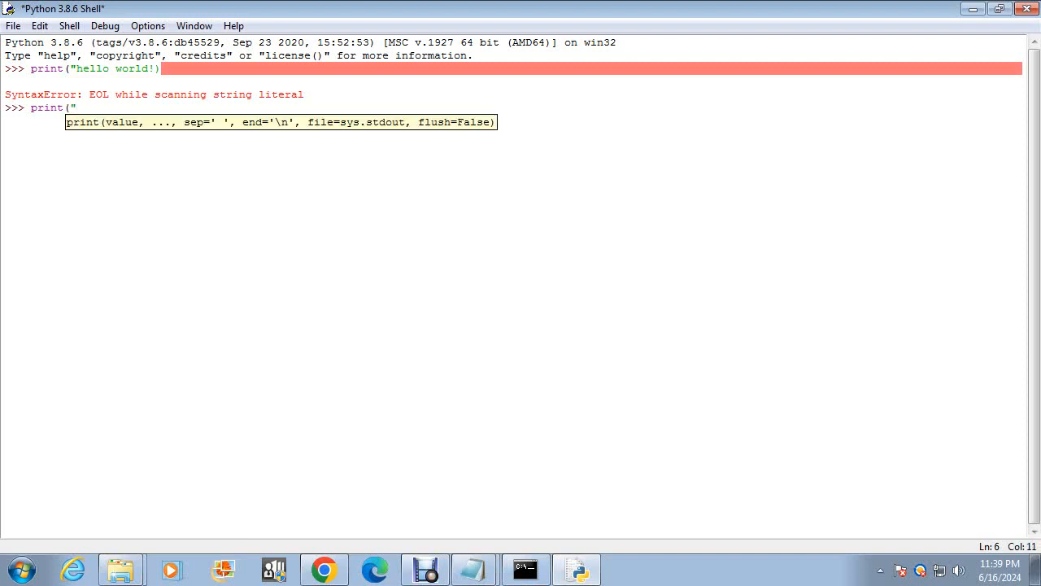
{"action": "type", "text": "hello world!\")"}
{"action": "key", "text": "Return"}
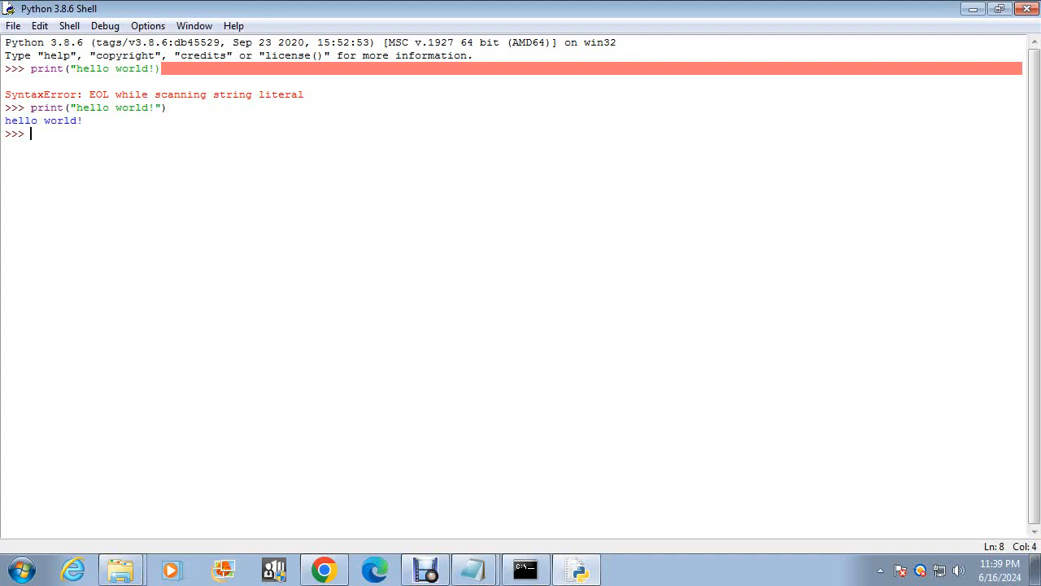
{"action": "left_click_drag", "start_coordinate": [83, 120], "coordinate": [5, 120]}
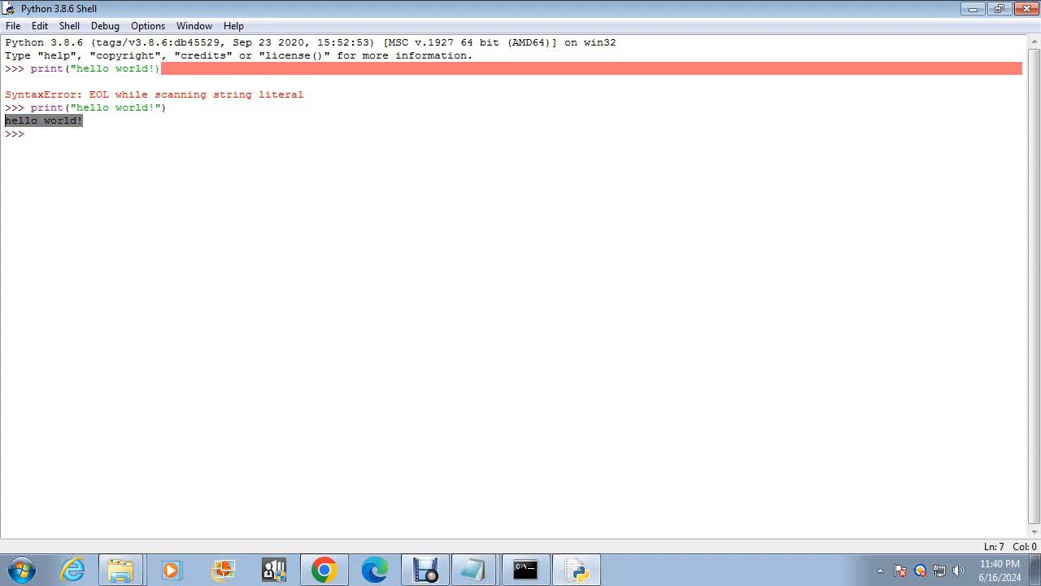
{"action": "left_click", "coordinate": [31, 134]}
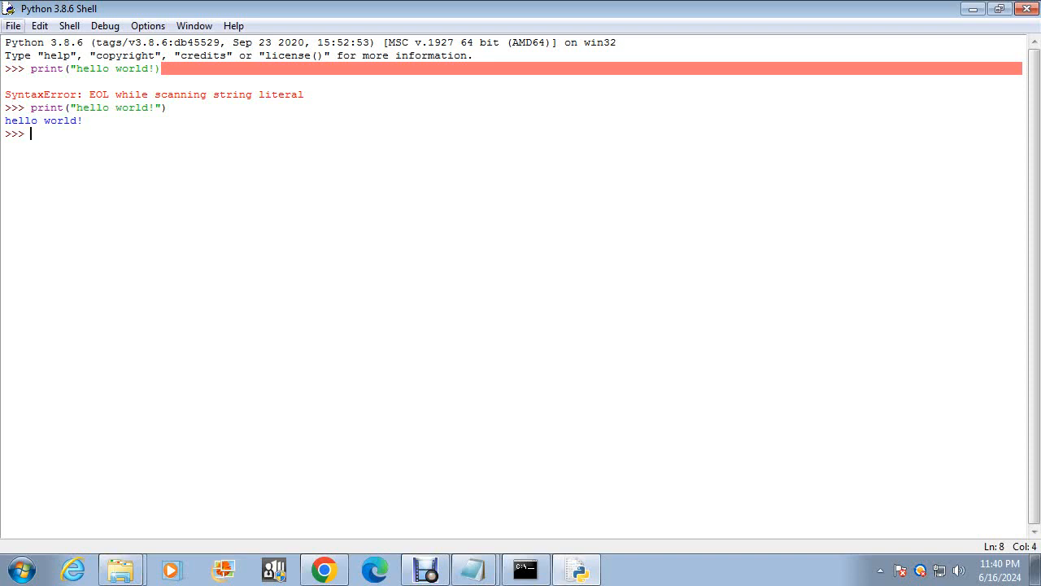
Create a new blank Python file and start saving it under a new name, with the Desktop as the location
{"action": "left_click", "coordinate": [13, 25]}
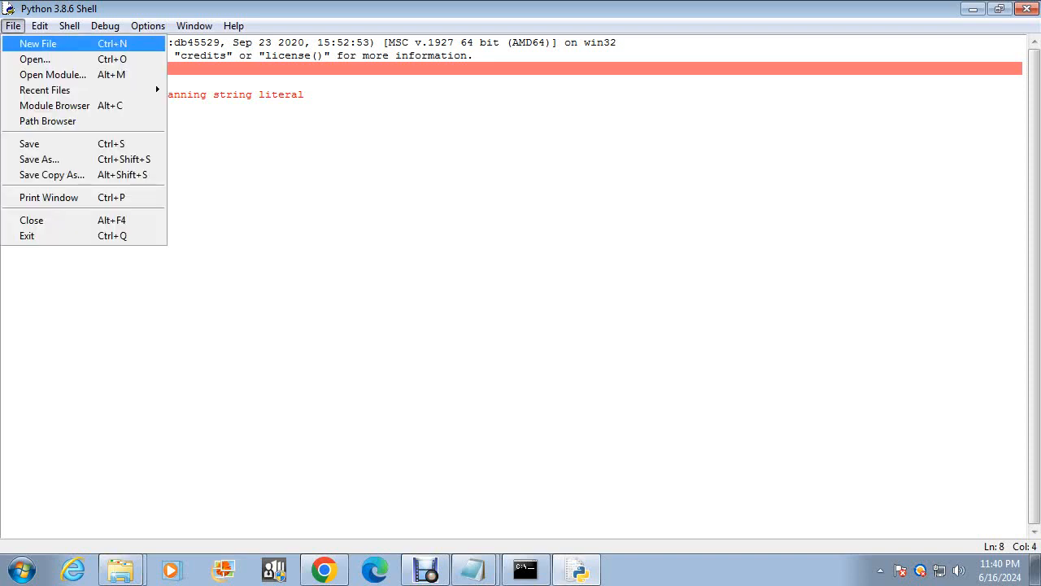
{"action": "left_click", "coordinate": [38, 44]}
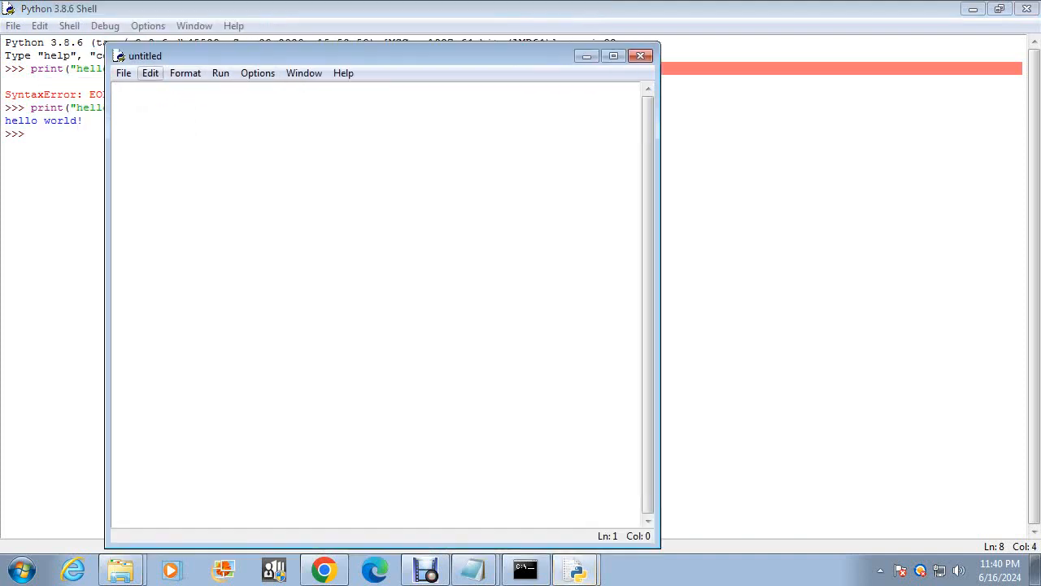
{"action": "left_click", "coordinate": [123, 73]}
{"action": "mouse_move", "coordinate": [124, 73]}
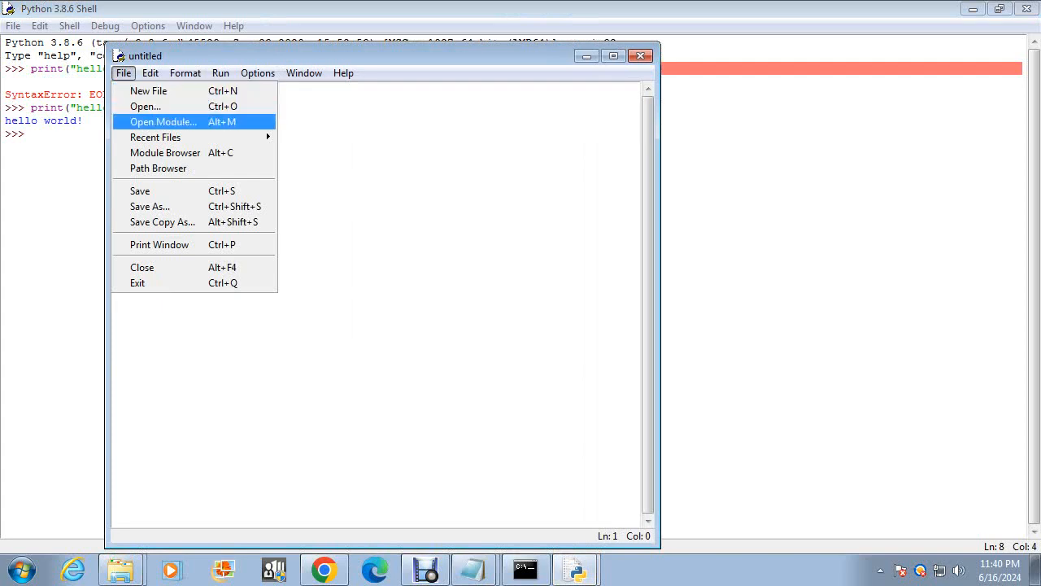
{"action": "left_click", "coordinate": [150, 205]}
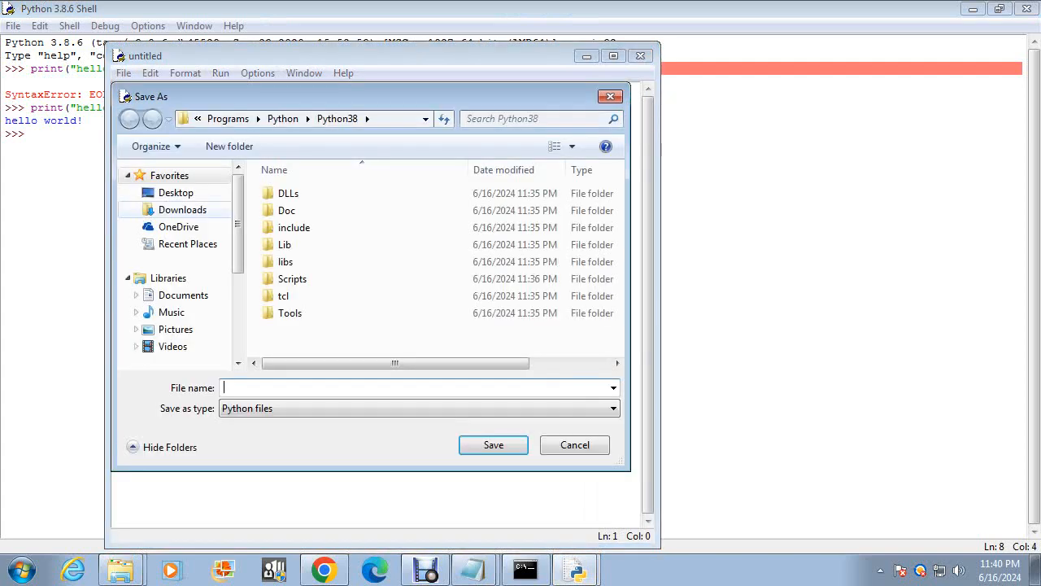
{"action": "left_click", "coordinate": [177, 193]}
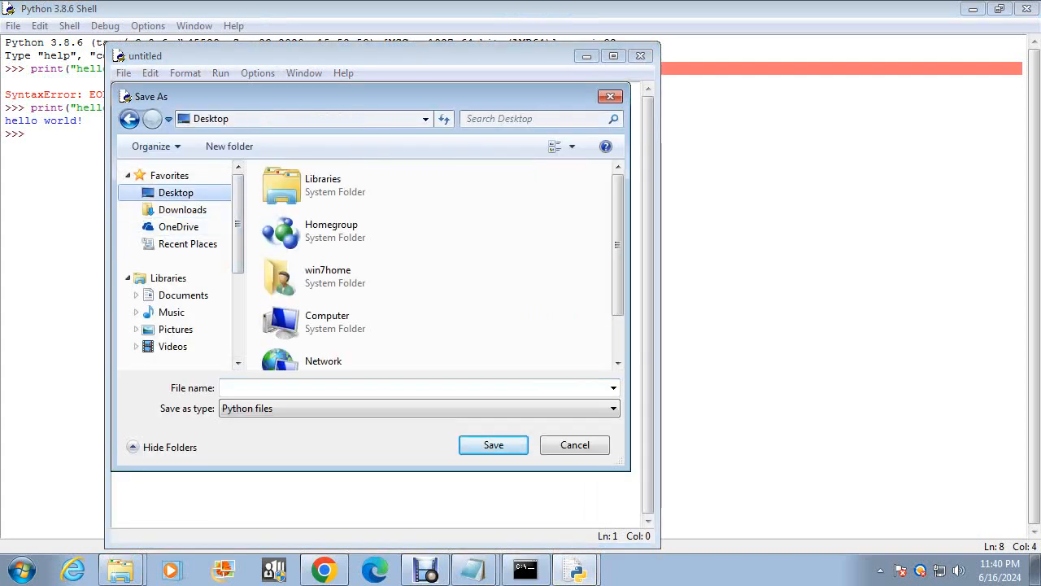
{"action": "scroll", "coordinate": [178, 260], "scroll_direction": "down", "scroll_amount": 3}
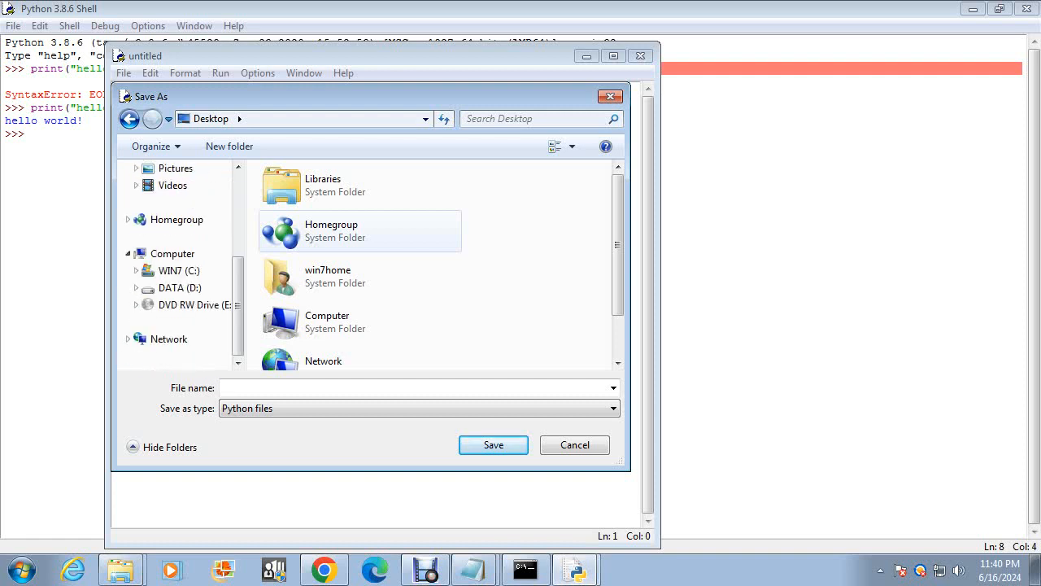
{"action": "scroll", "coordinate": [358, 261], "scroll_direction": "down", "scroll_amount": 2}
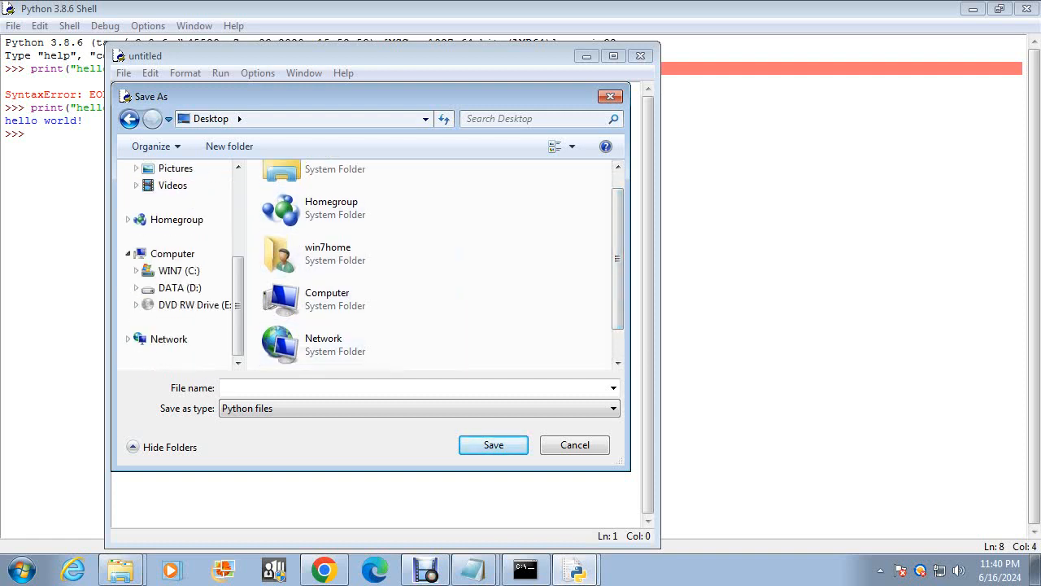
{"action": "scroll", "coordinate": [179, 260], "scroll_direction": "up", "scroll_amount": 3}
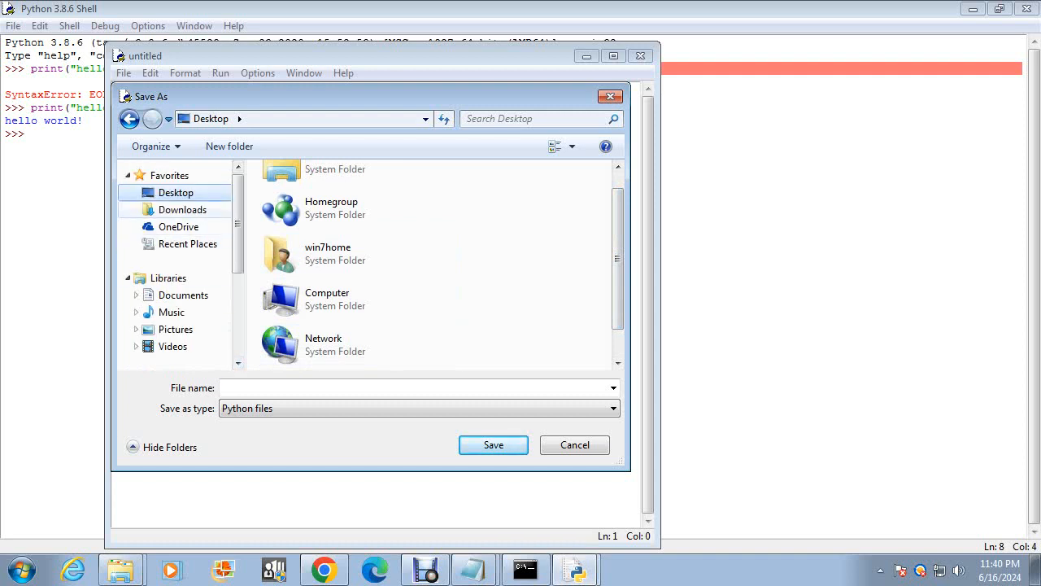
{"action": "scroll", "coordinate": [358, 260], "scroll_direction": "up", "scroll_amount": 1}
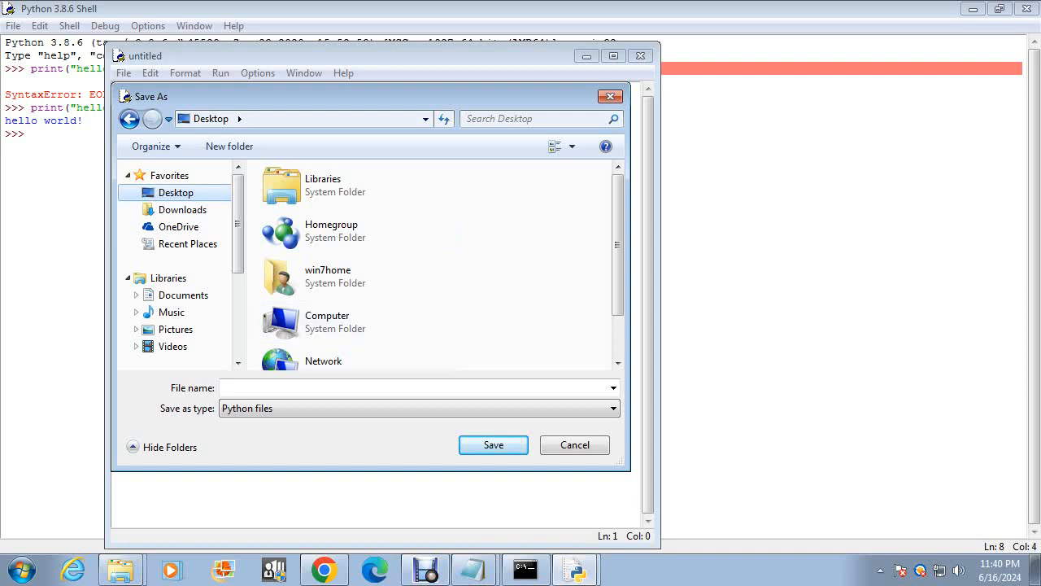
Create a folder named "Programming Files" on the Desktop from the Save As dialog and open it
{"action": "left_click", "coordinate": [230, 145]}
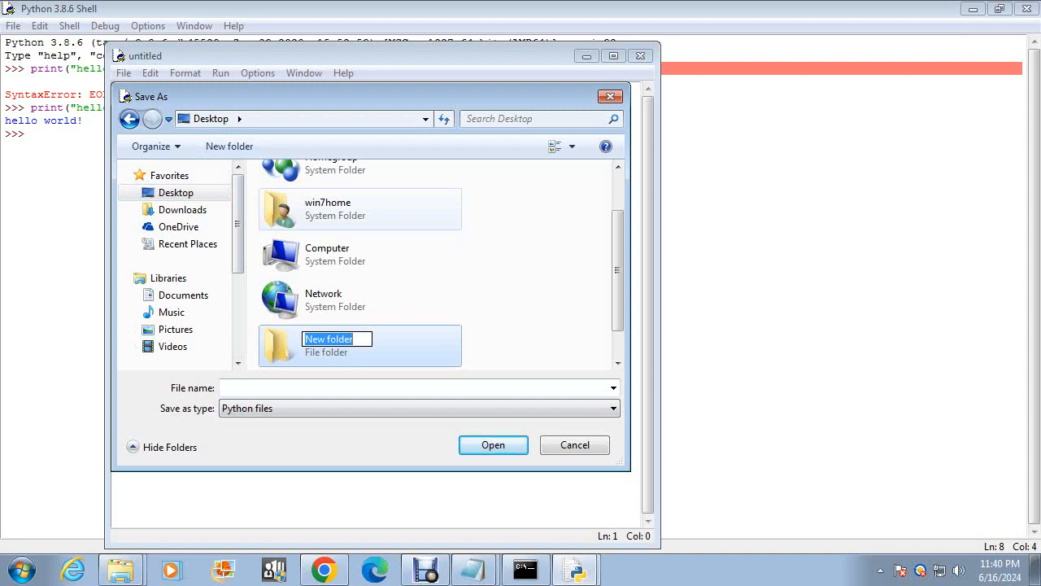
{"action": "type", "text": "Prog"}
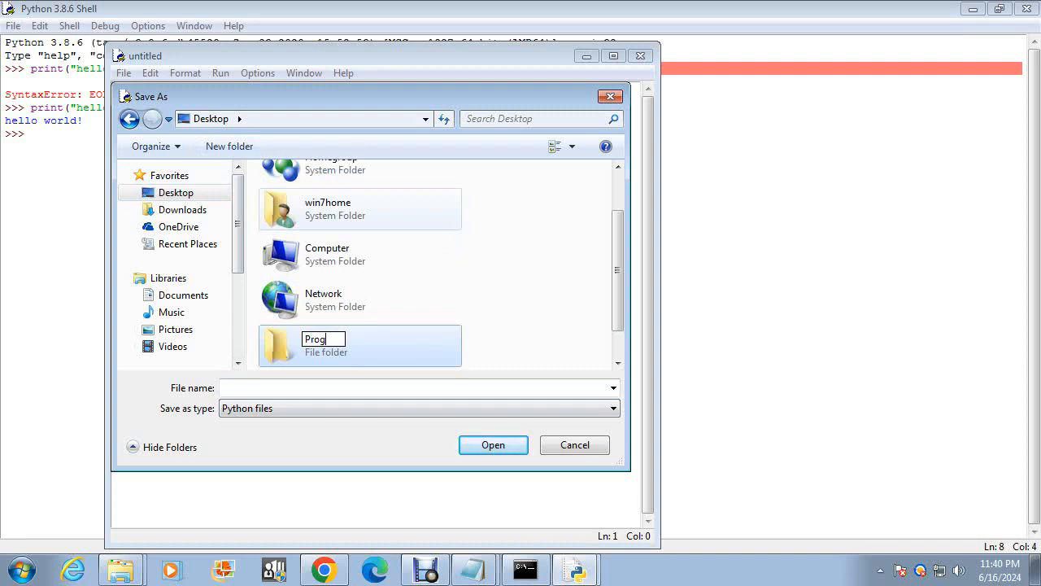
{"action": "type", "text": "ramming Files"}
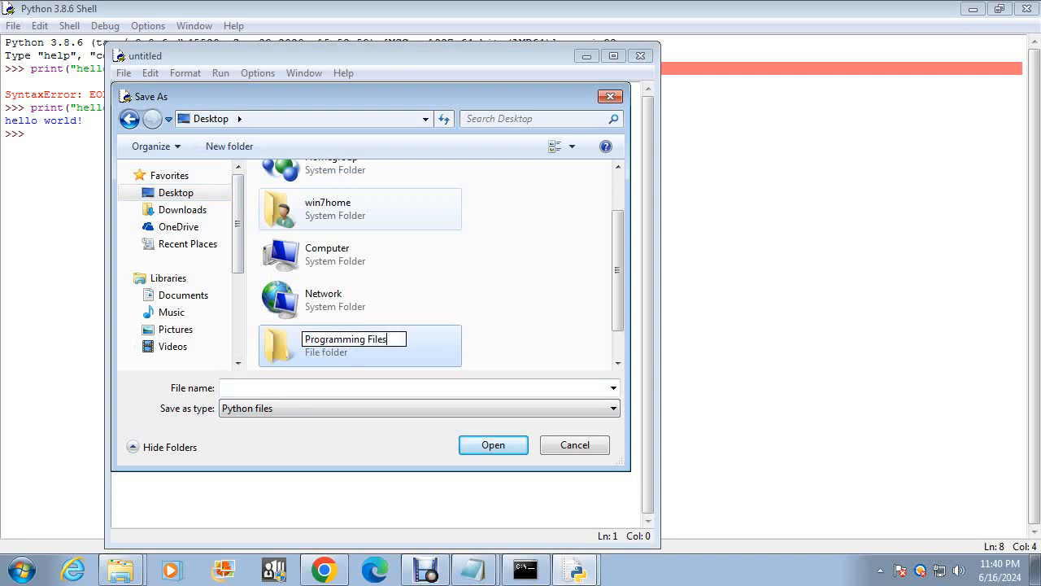
{"action": "key", "text": "Return"}
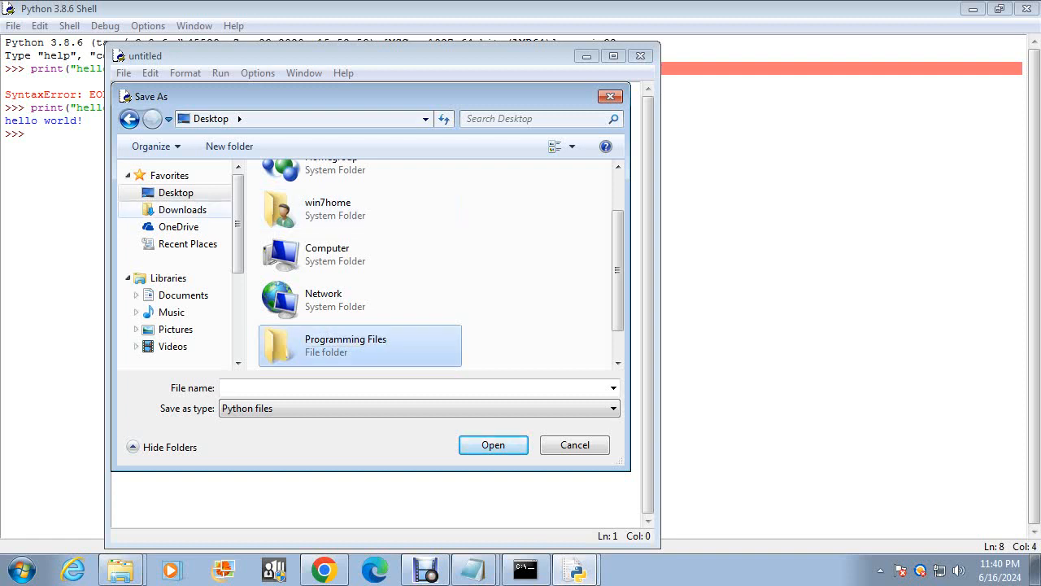
{"action": "key", "text": "Return"}
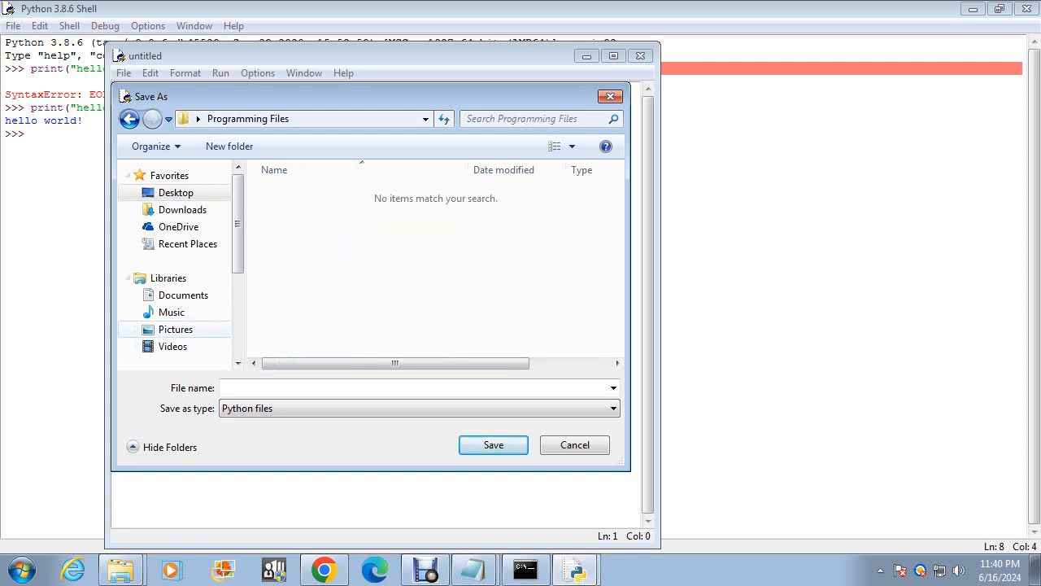
Create a subfolder named "python" inside the Programming Files folder
{"action": "left_click", "coordinate": [229, 145]}
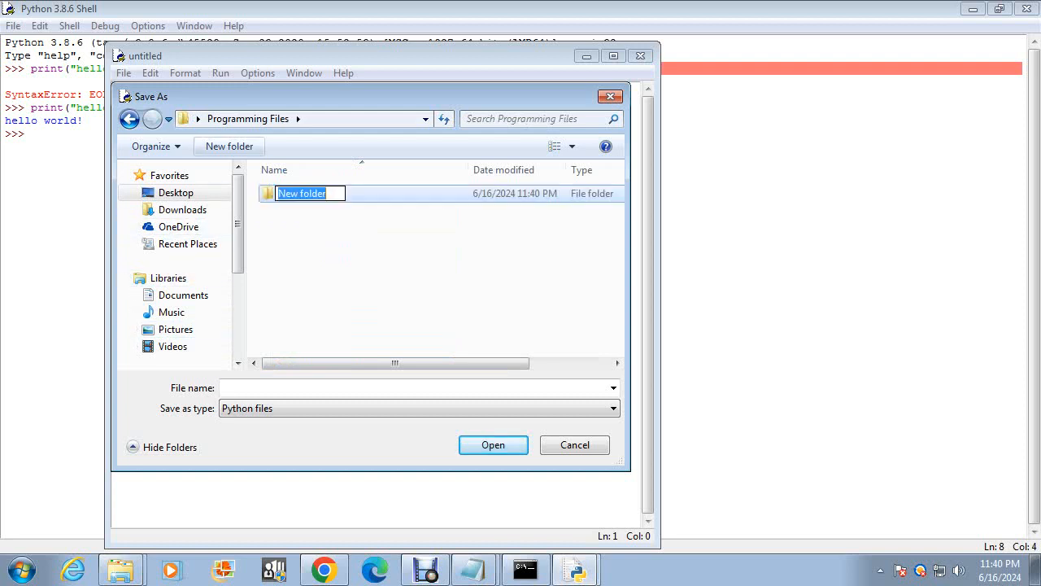
{"action": "type", "text": "python"}
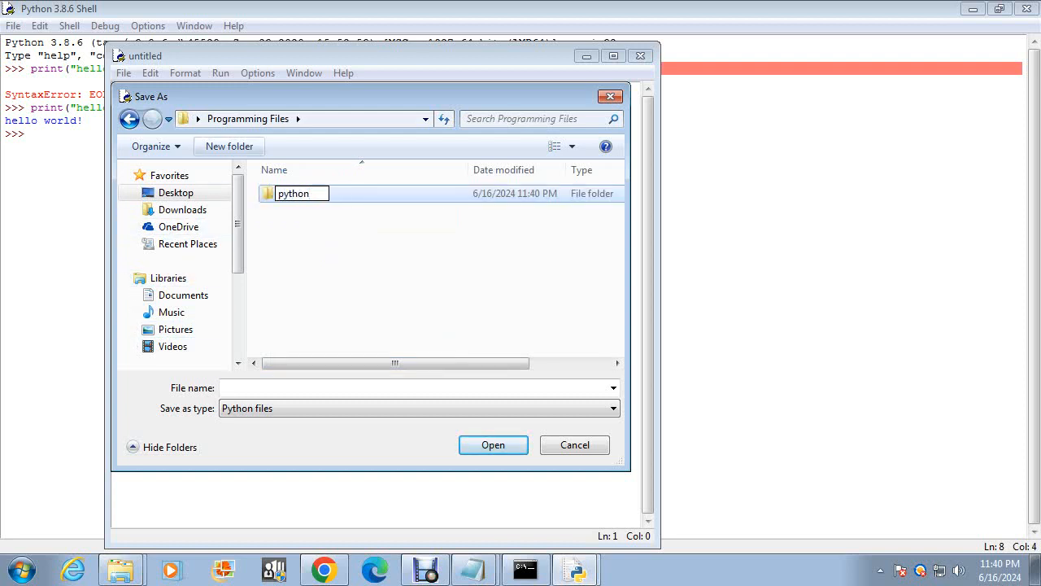
{"action": "key", "text": "Return"}
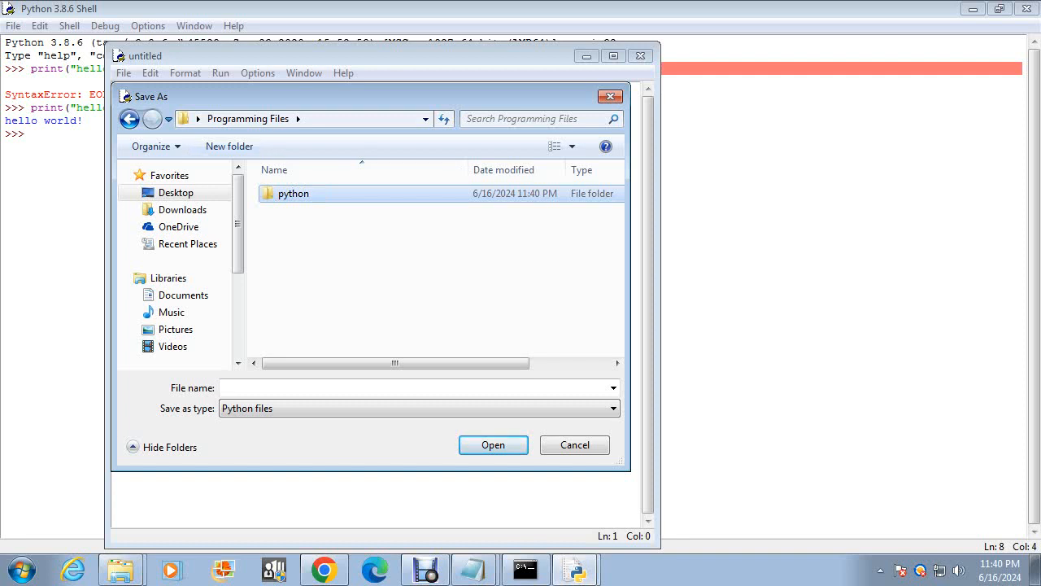
Open the new python folder and save the blank file in it as "hello-world"
{"action": "key", "text": "Return"}
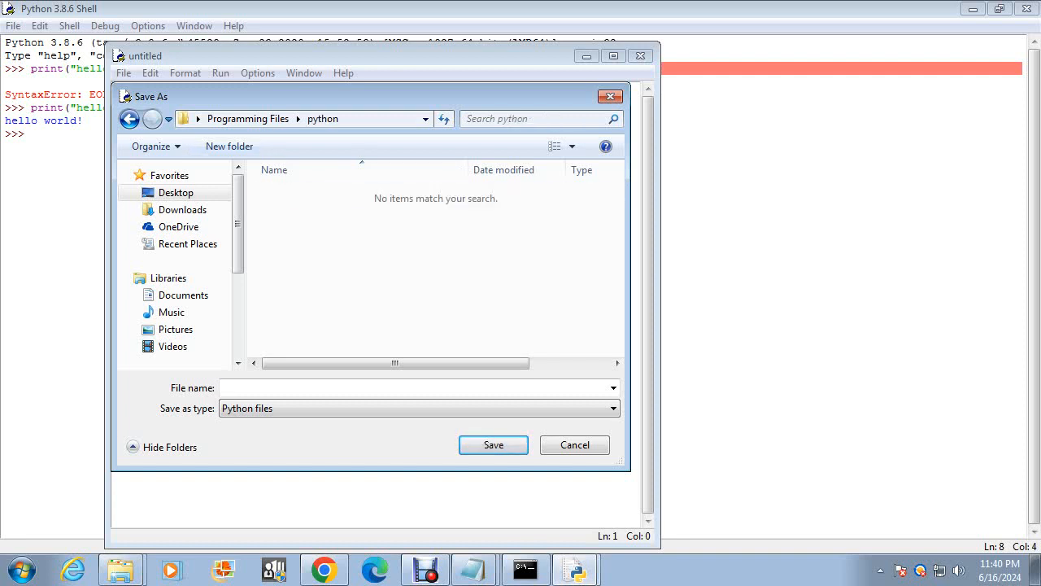
{"action": "left_click", "coordinate": [225, 388]}
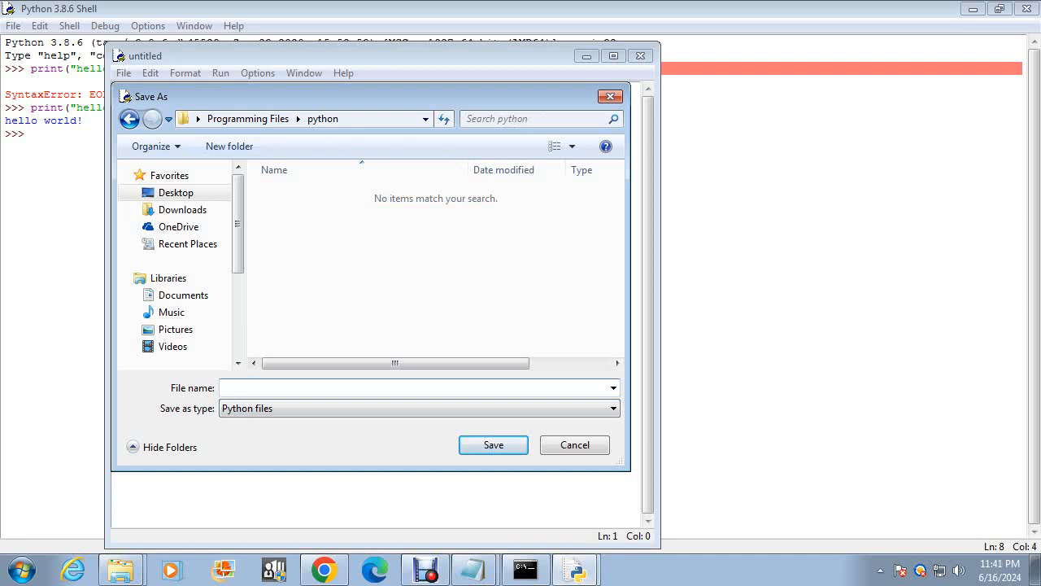
{"action": "type", "text": "hello"}
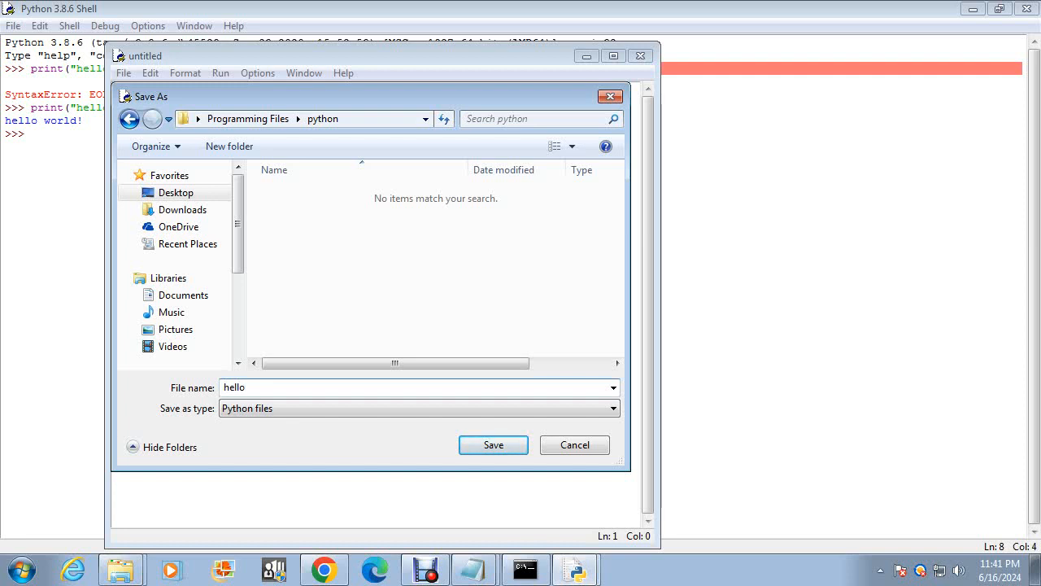
{"action": "type", "text": "wol"}
{"action": "key", "text": "BackSpace"}
{"action": "key", "text": "BackSpace"}
{"action": "key", "text": "BackSpace"}
{"action": "key", "text": "BackSpace"}
{"action": "type", "text": "-world"}
{"action": "key", "text": "Return"}
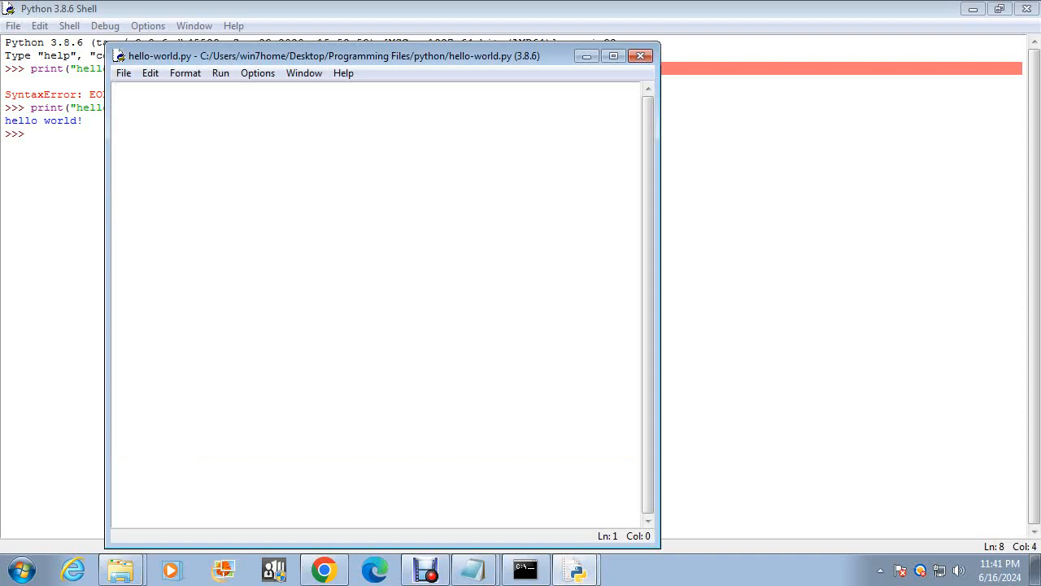
Write print("Hello world!") as the first line of hello-world.py and start a new line
{"action": "type", "text": "print"}
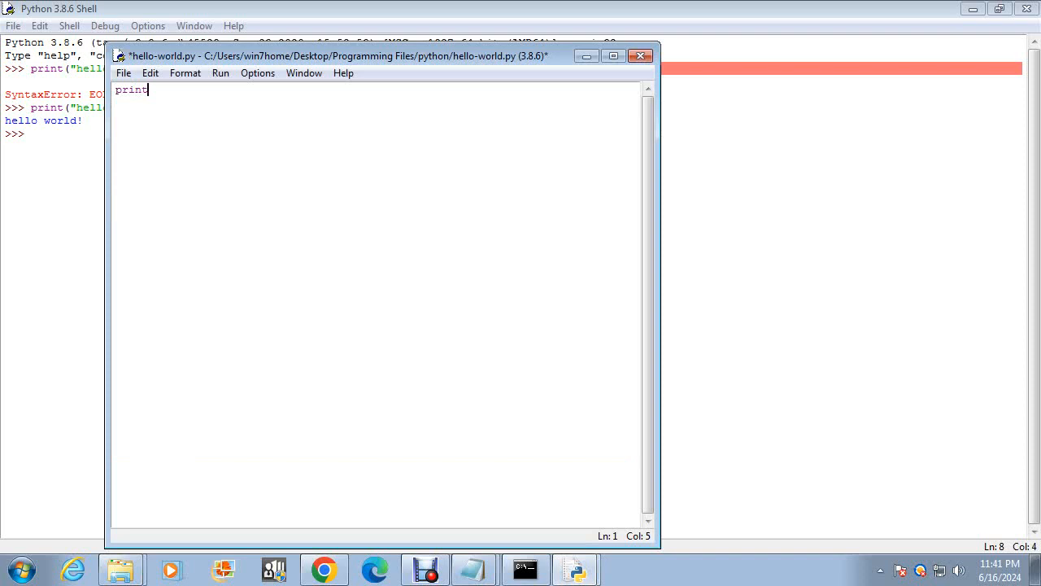
{"action": "type", "text": "('"}
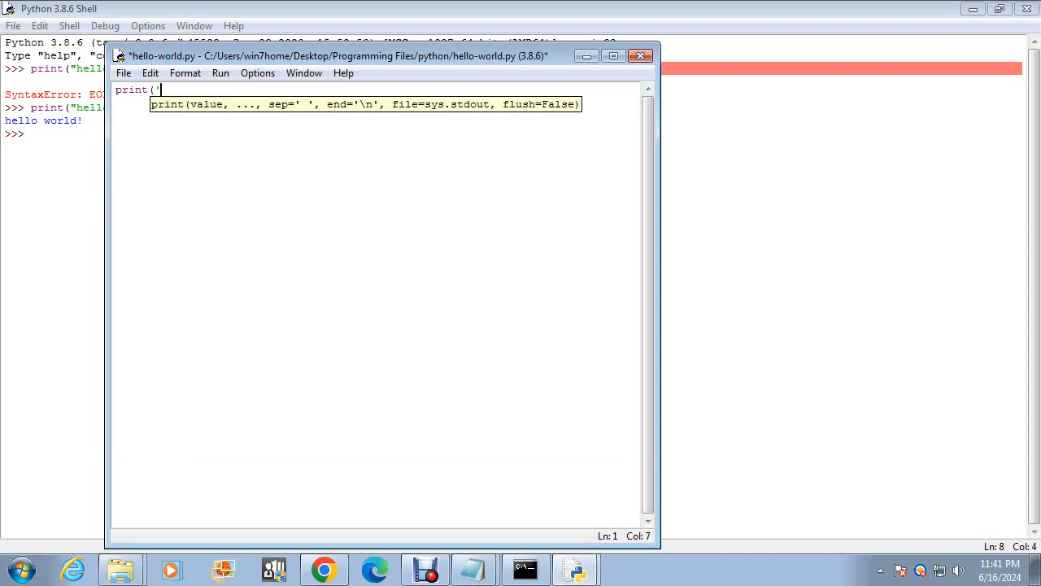
{"action": "key", "text": "BackSpace"}
{"action": "type", "text": "\"h"}
{"action": "key", "text": "BackSpace"}
{"action": "type", "text": "Hello worl"}
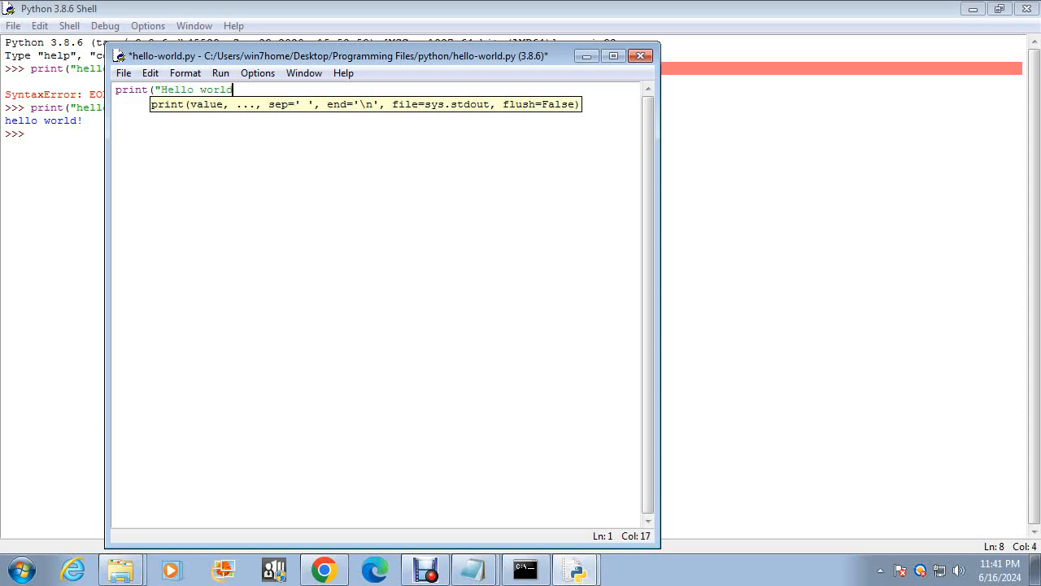
{"action": "type", "text": "d!\")"}
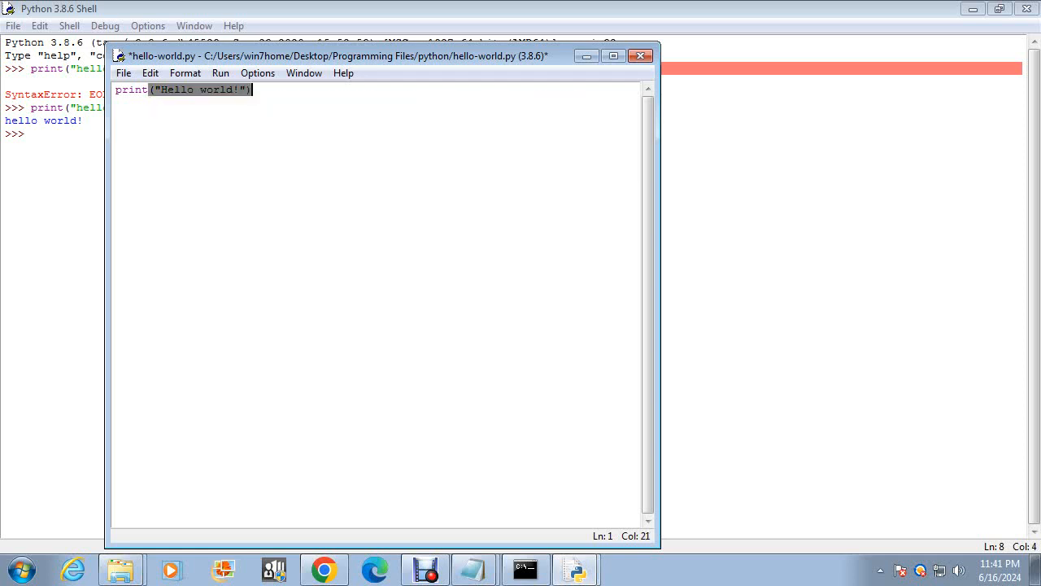
{"action": "key", "text": "Return"}
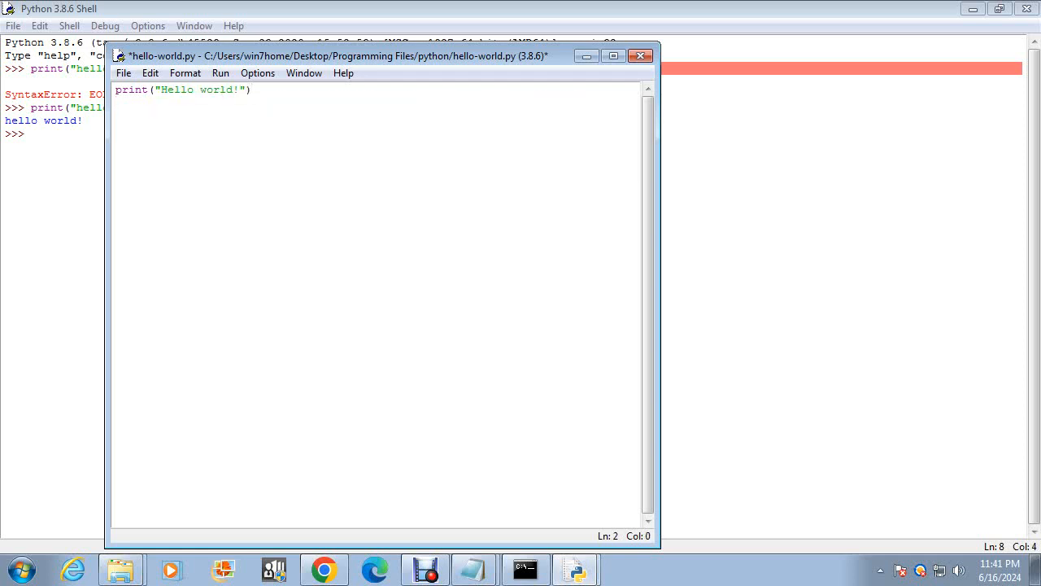
Add a second print statement with the text "My name is" followed by the author's first name, and save the file
{"action": "type", "text": "print(\" "}
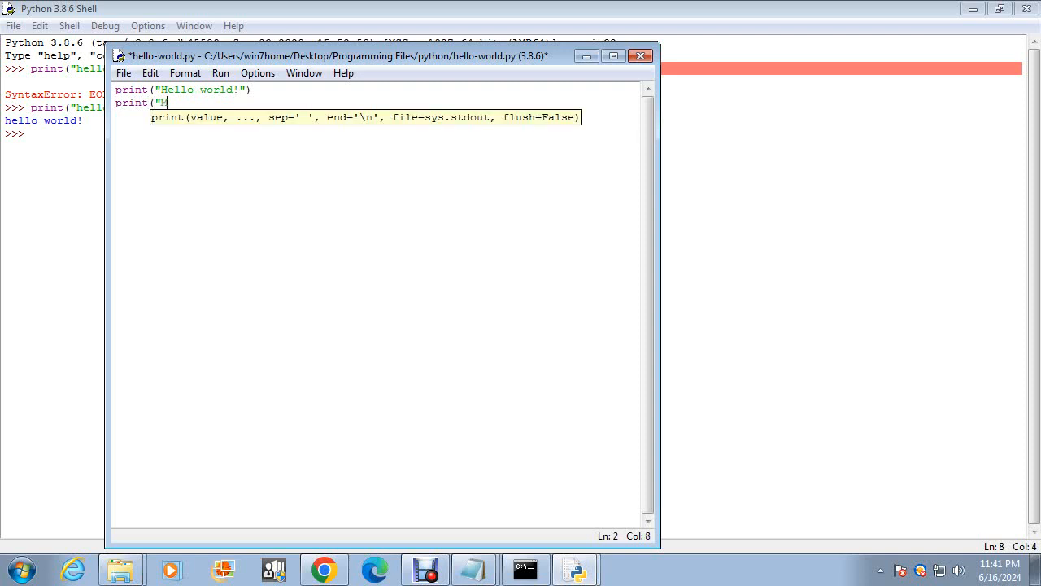
{"action": "type", "text": "y name is Armando"}
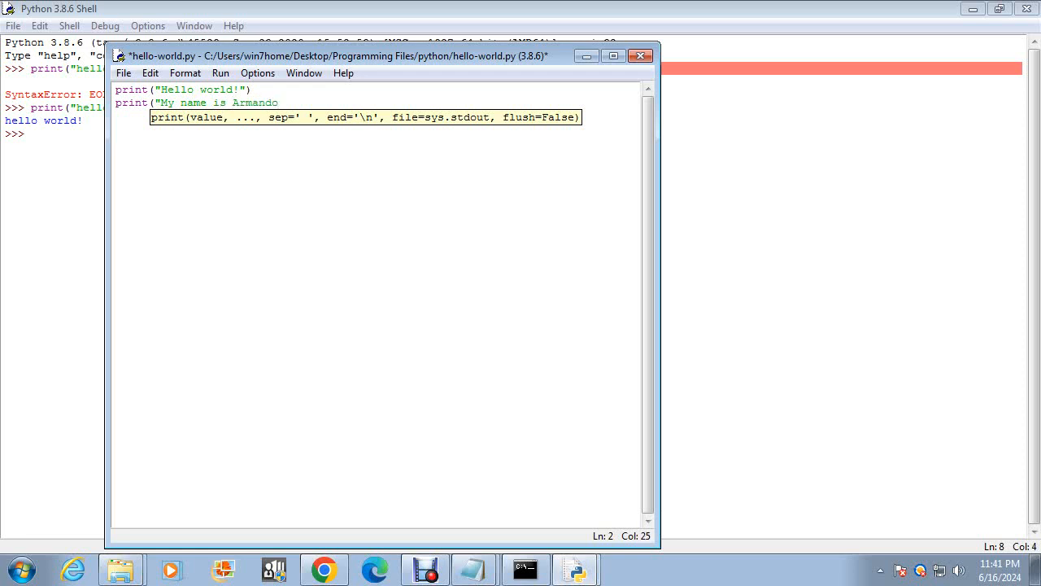
{"action": "type", "text": "\")"}
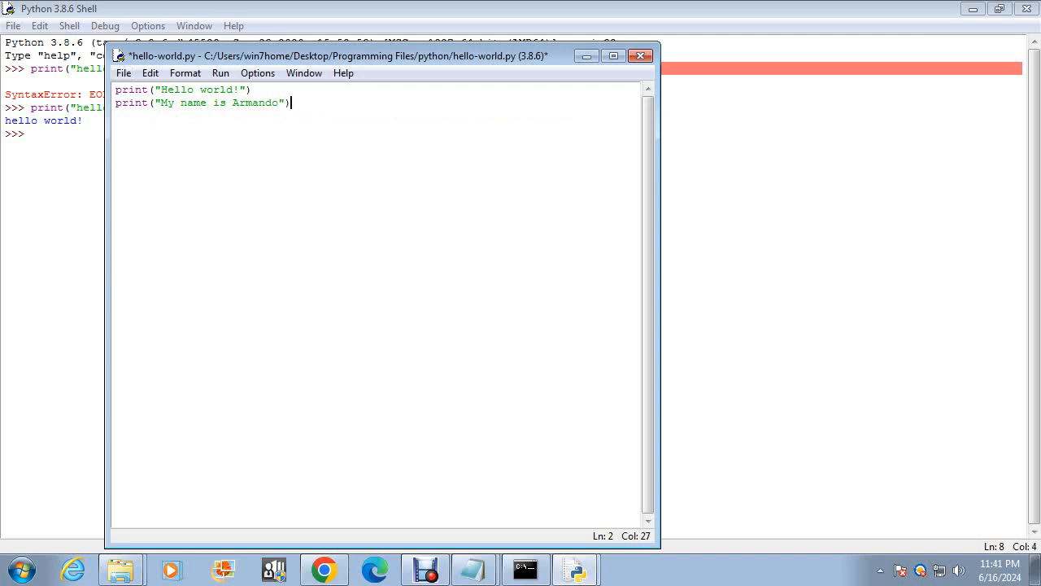
{"action": "left_click", "coordinate": [124, 73]}
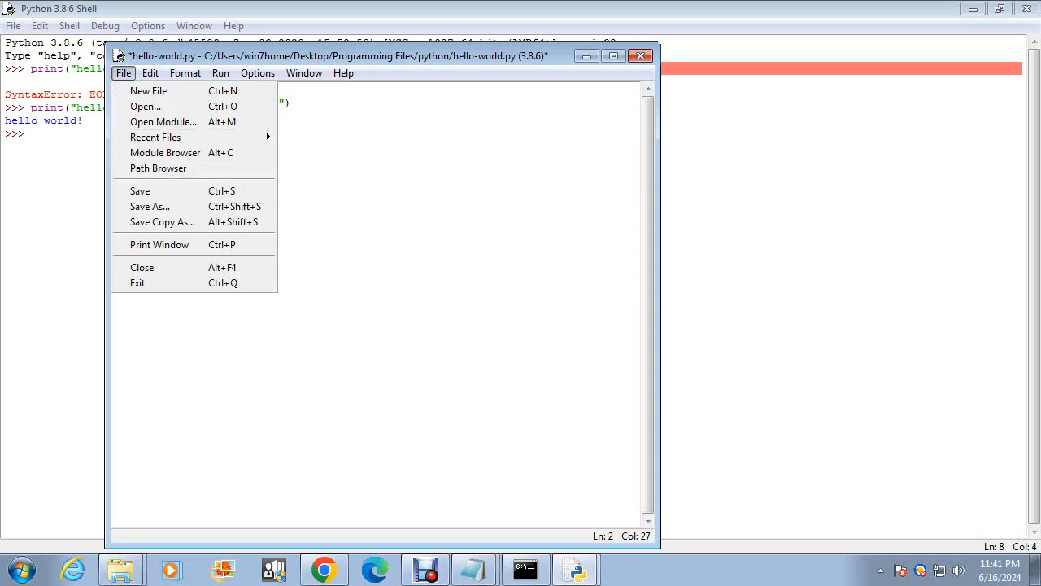
{"action": "left_click", "coordinate": [153, 191]}
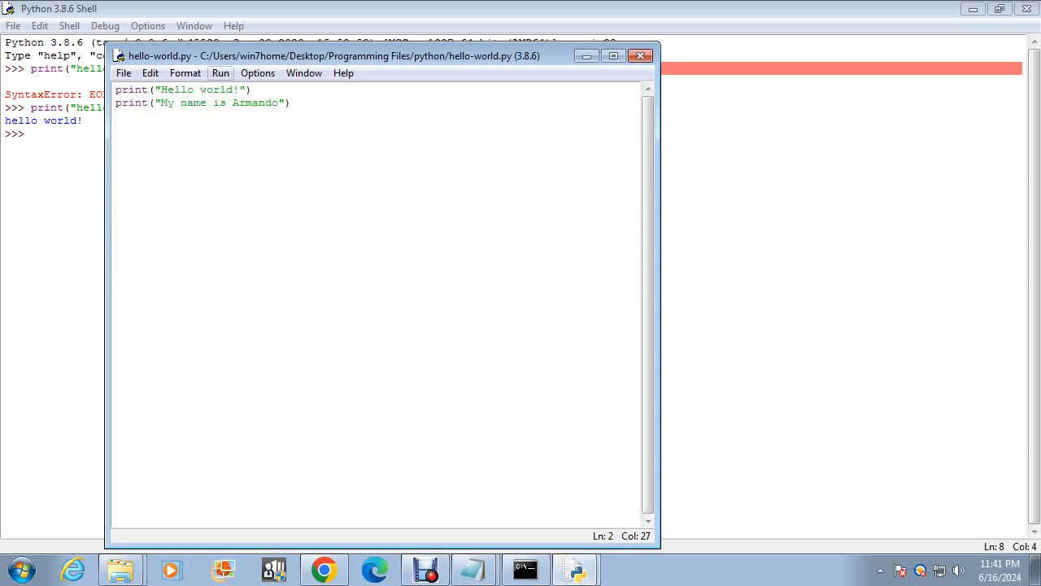
Run the hello-world.py module, close the Python shell, and return to the code editor
{"action": "left_click", "coordinate": [220, 74]}
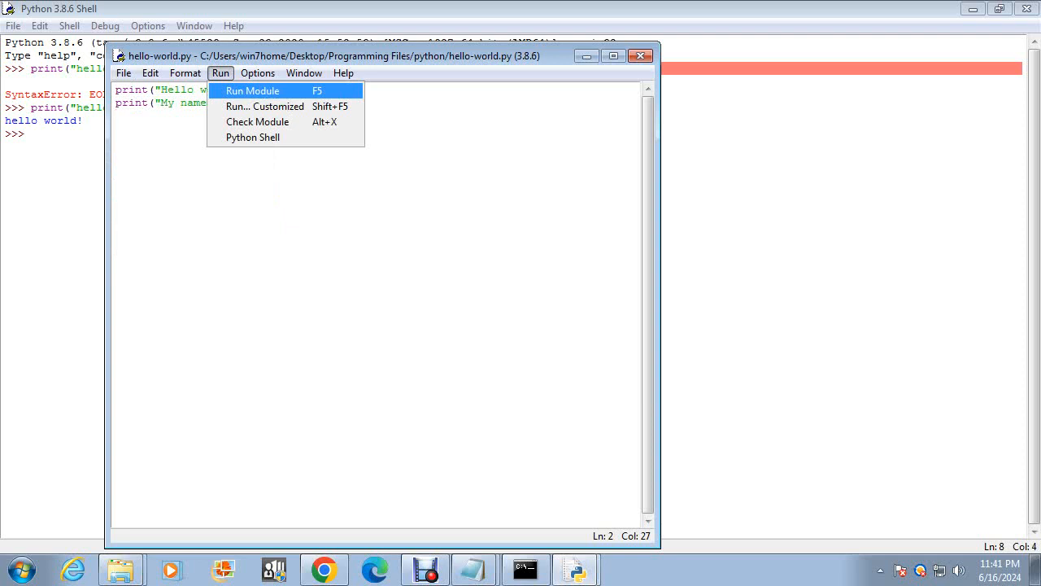
{"action": "left_click", "coordinate": [253, 91]}
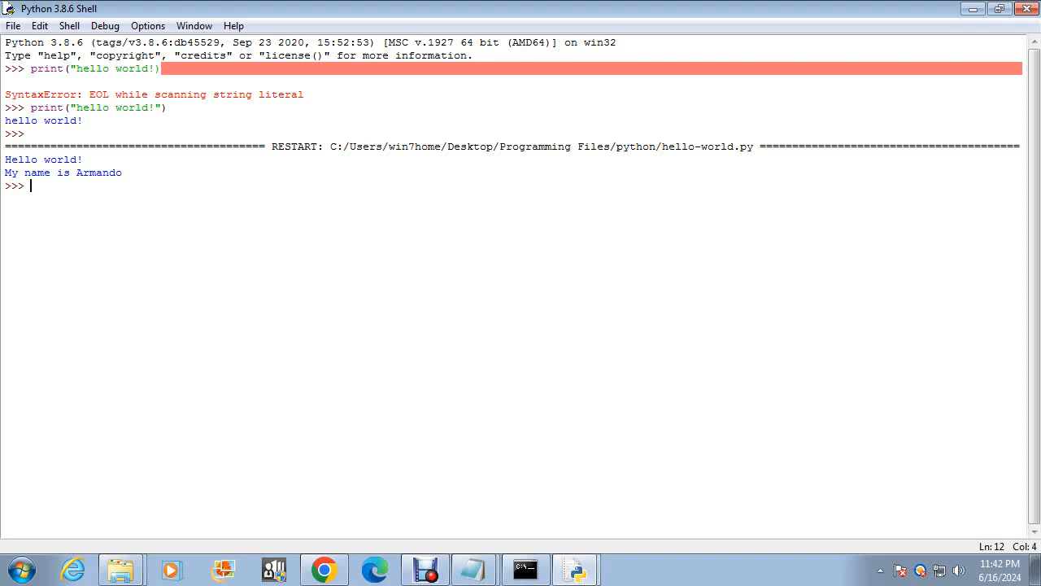
{"action": "right_click", "coordinate": [131, 190]}
{"action": "left_click", "coordinate": [85, 159]}
{"action": "left_click", "coordinate": [1027, 8]}
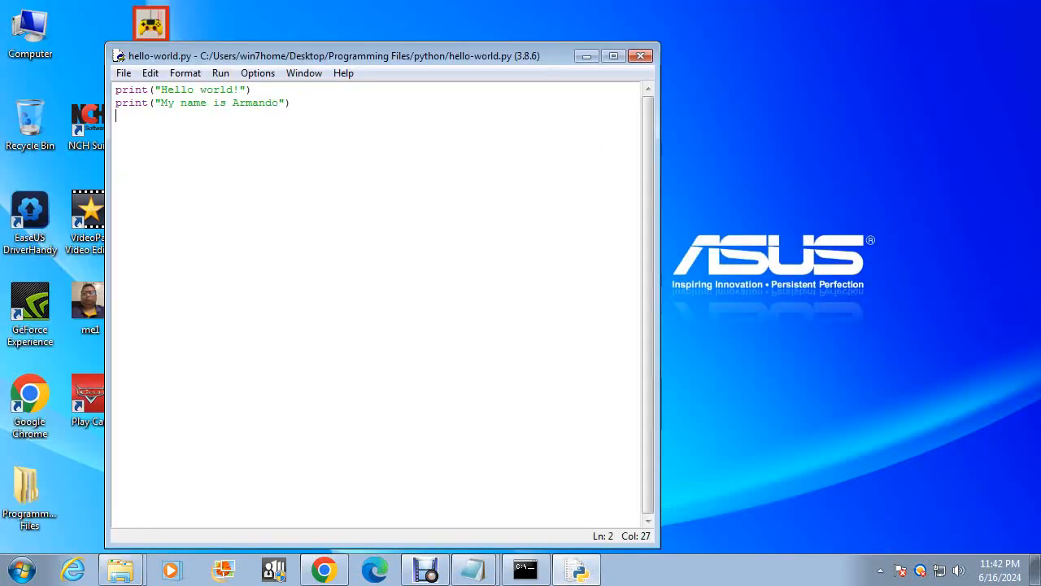
{"action": "left_click", "coordinate": [117, 116]}
Switch to Chrome and search the web for "numpy python" in a new tab
{"action": "left_click", "coordinate": [325, 569]}
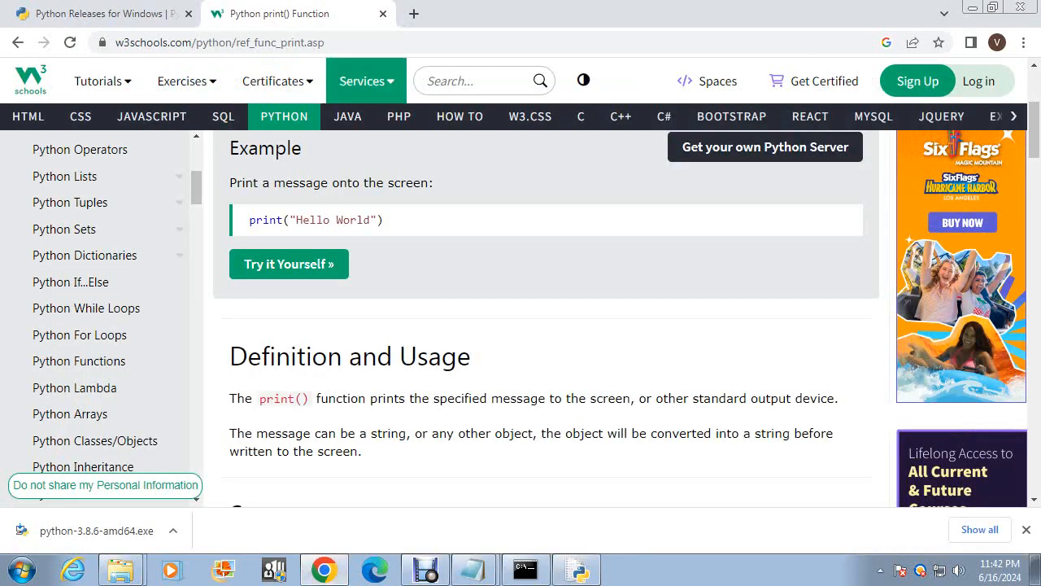
{"action": "left_click", "coordinate": [414, 13]}
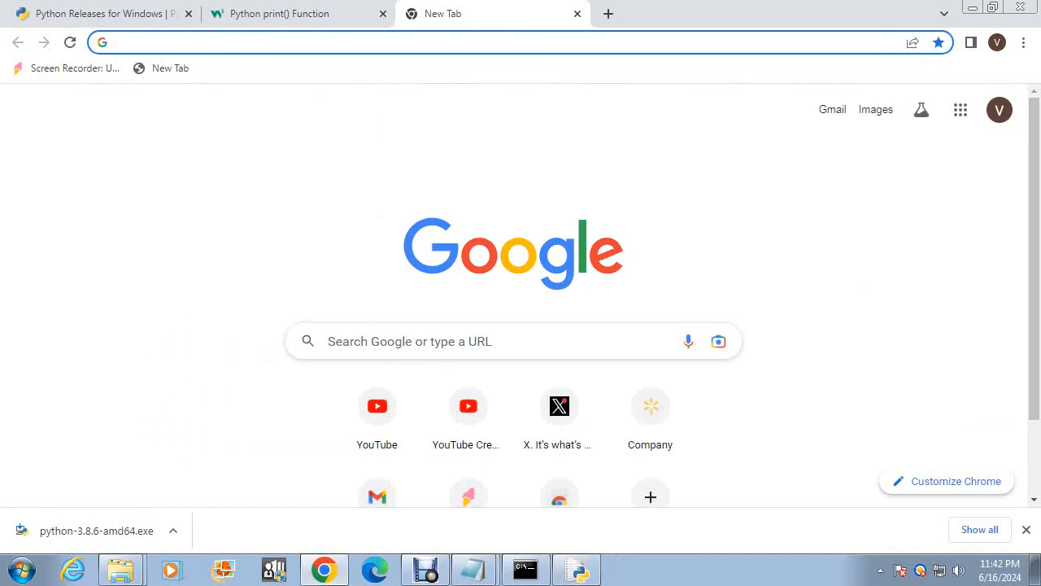
{"action": "type", "text": "ny"}
{"action": "key", "text": "BackSpace"}
{"action": "type", "text": "u"}
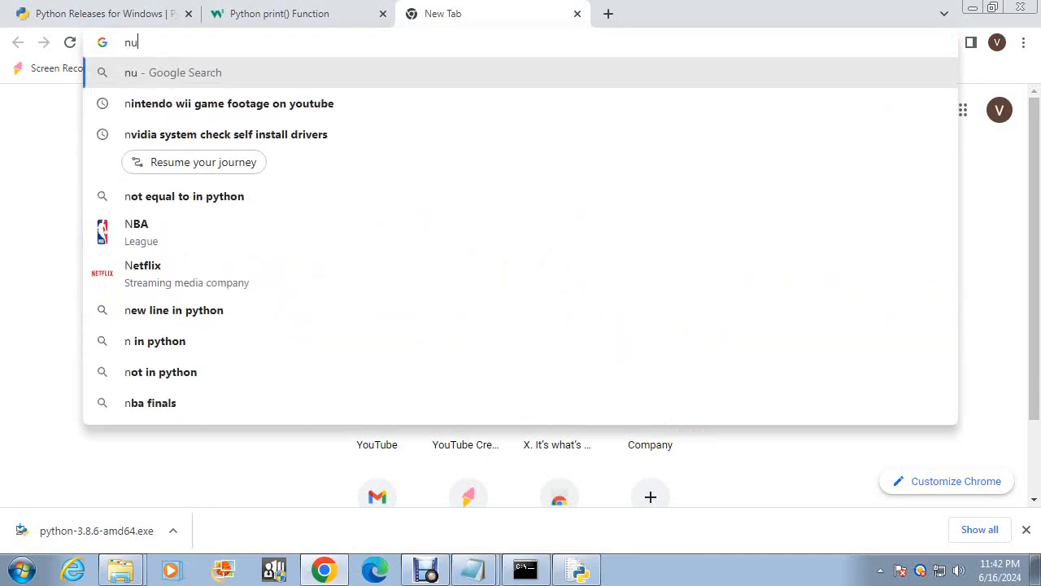
{"action": "type", "text": "mp"}
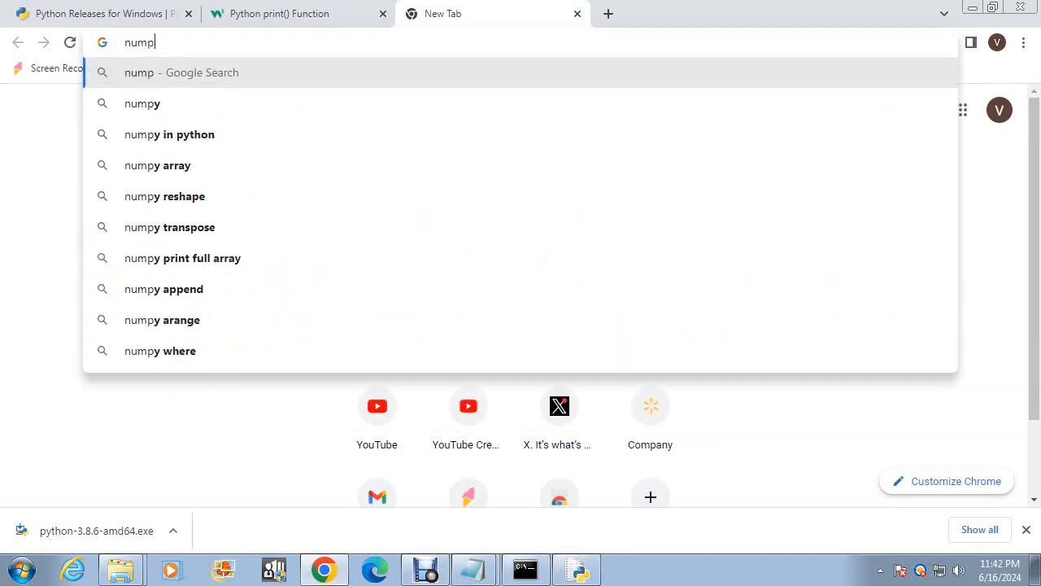
{"action": "type", "text": "y pythong"}
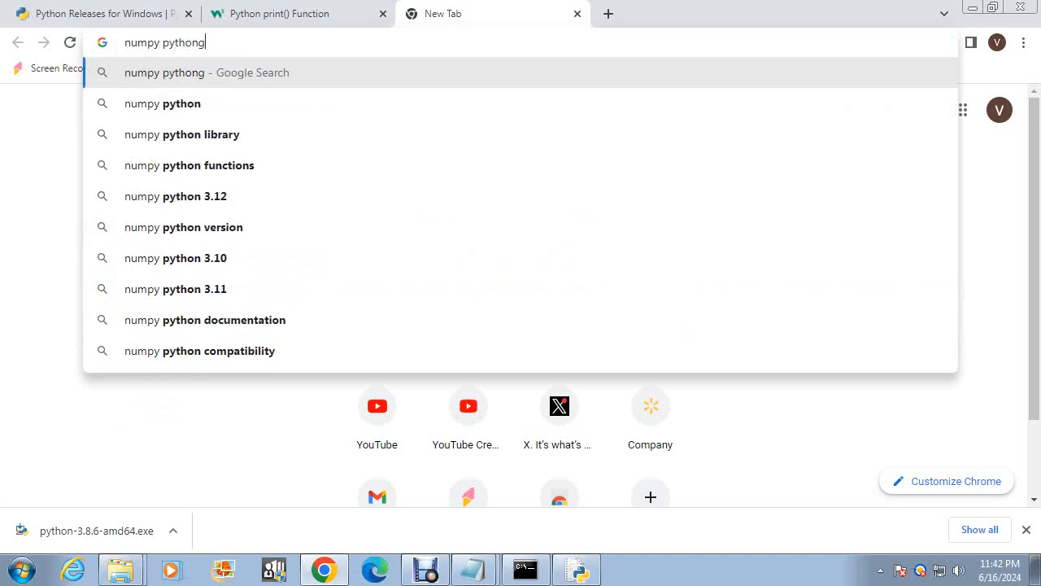
{"action": "key", "text": "BackSpace"}
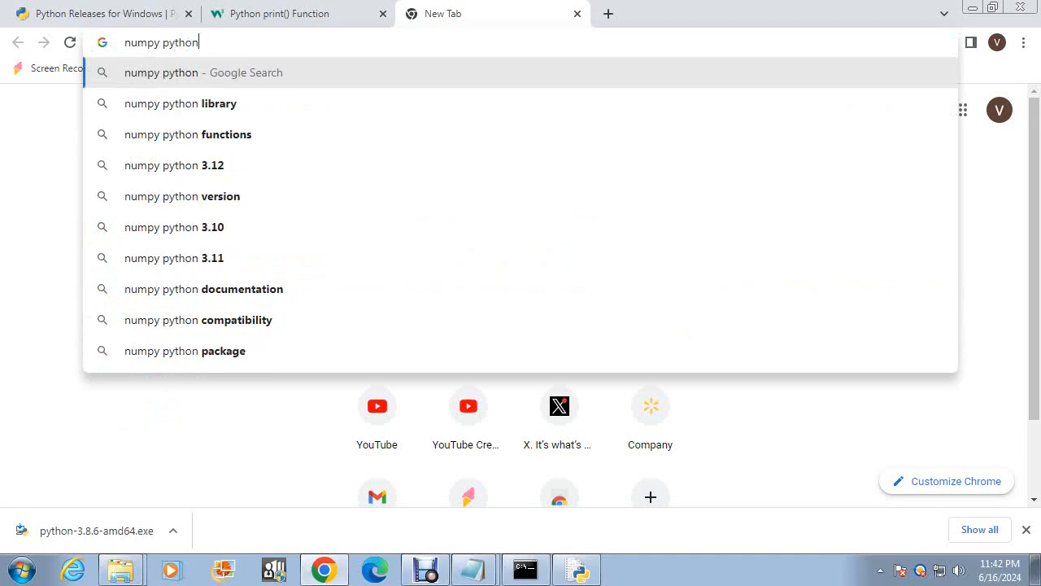
{"action": "key", "text": "Return"}
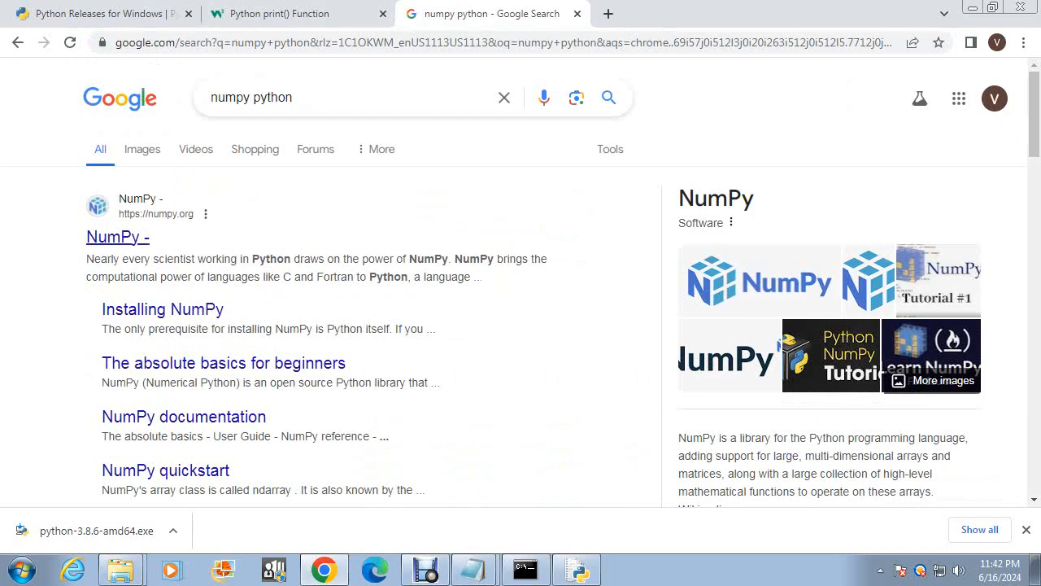
Open the numpy.org site and look through its home page and the list of NumPy releases
{"action": "left_click", "coordinate": [118, 237]}
{"action": "scroll", "coordinate": [520, 326], "scroll_direction": "down", "scroll_amount": 1}
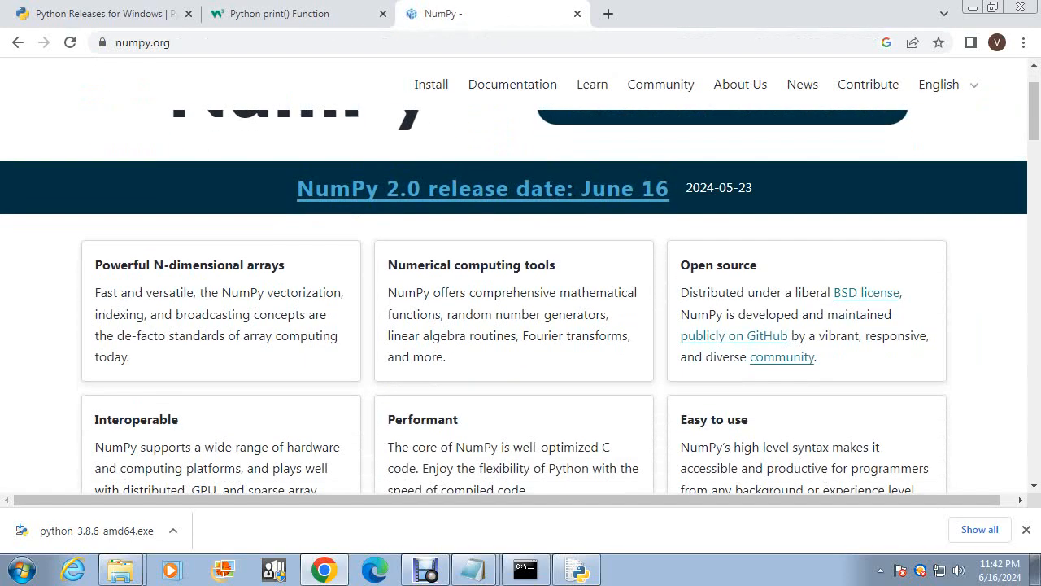
{"action": "scroll", "coordinate": [521, 325], "scroll_direction": "down", "scroll_amount": 3}
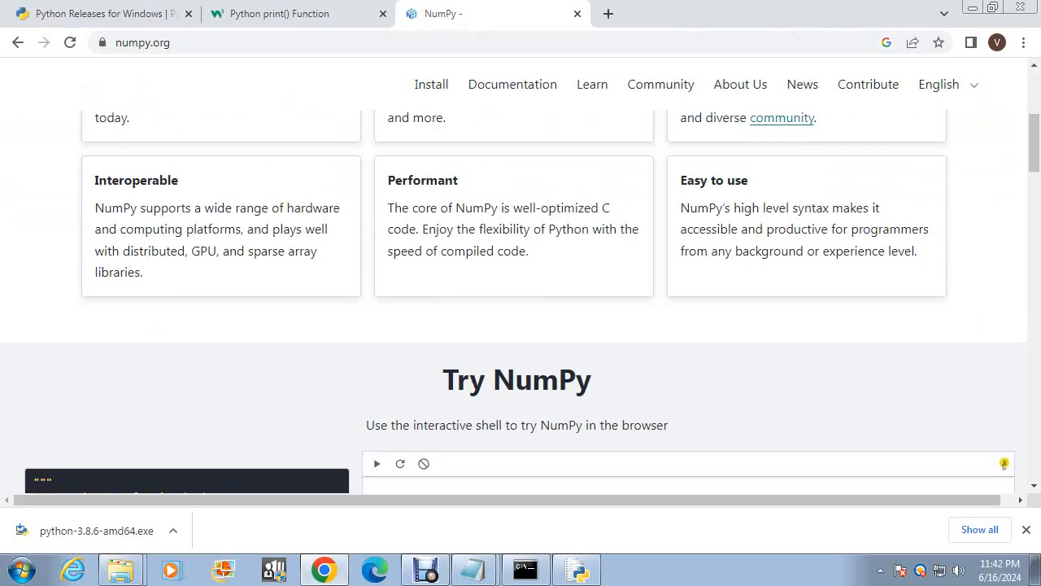
{"action": "scroll", "coordinate": [521, 325], "scroll_direction": "up", "scroll_amount": 4}
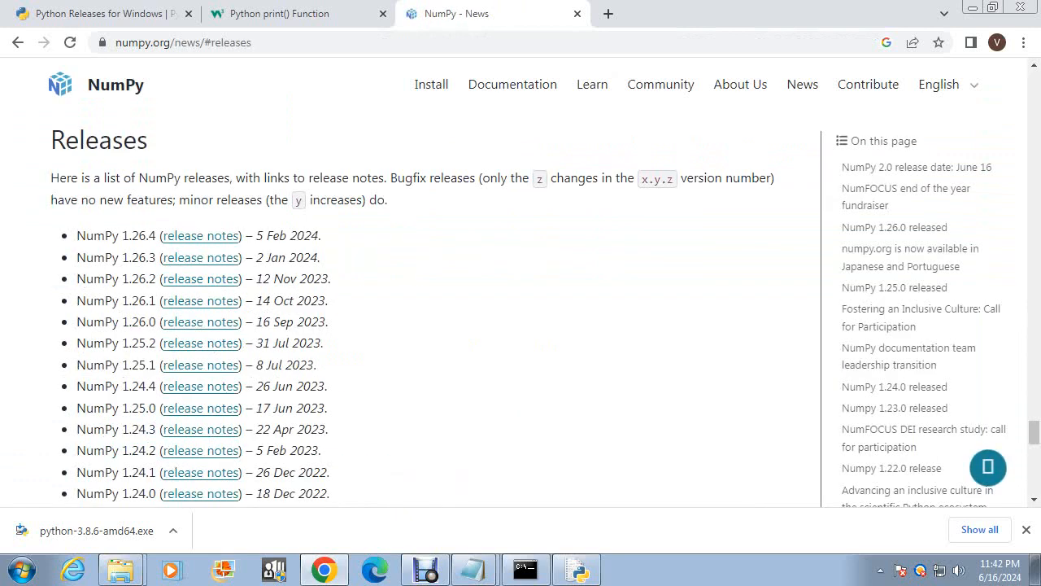
{"action": "scroll", "coordinate": [431, 309], "scroll_direction": "down", "scroll_amount": 1}
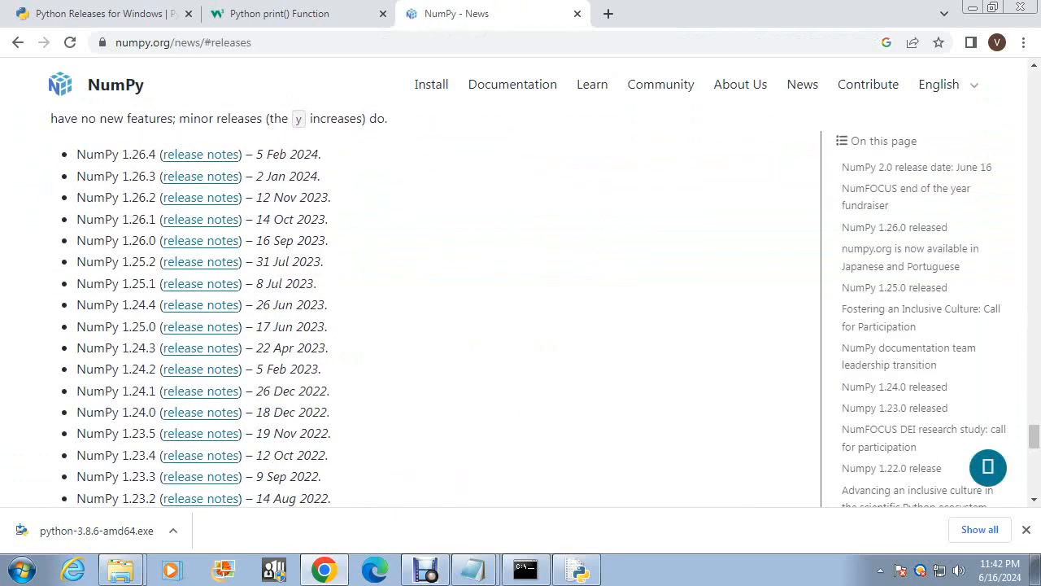
{"action": "scroll", "coordinate": [431, 309], "scroll_direction": "down", "scroll_amount": 4}
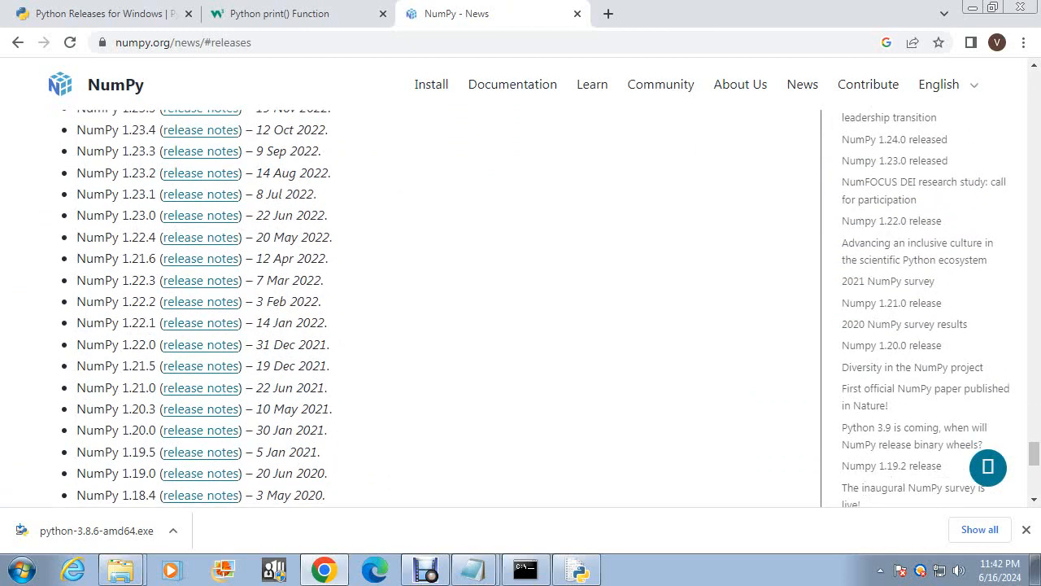
{"action": "scroll", "coordinate": [431, 309], "scroll_direction": "down", "scroll_amount": 4}
{"action": "scroll", "coordinate": [432, 309], "scroll_direction": "up", "scroll_amount": 8}
{"action": "scroll", "coordinate": [431, 309], "scroll_direction": "up", "scroll_amount": 5}
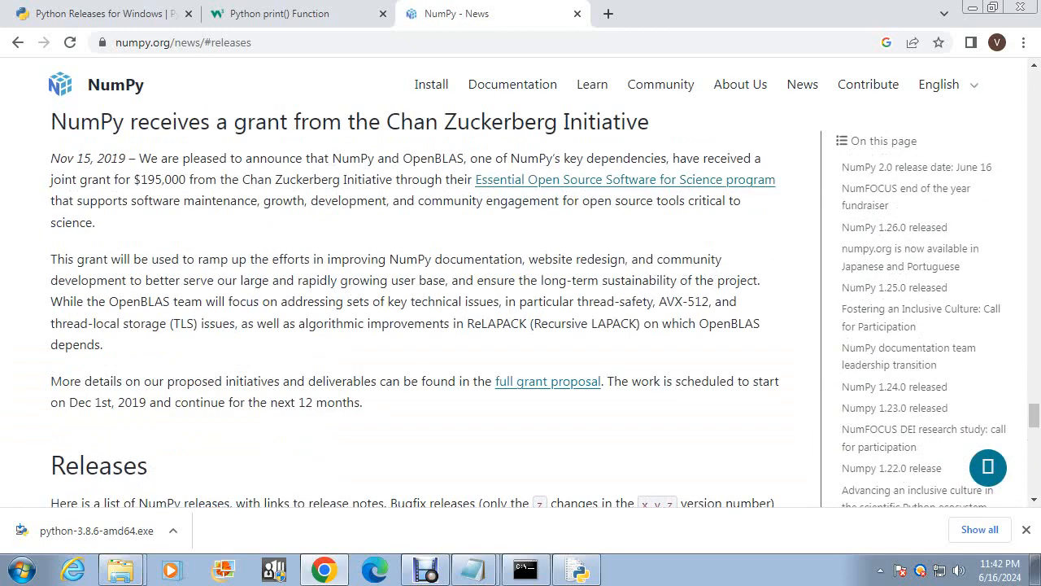
Open the NumPy installation page and read the conda and pip instructions and the recommendations for beginning users
{"action": "left_click", "coordinate": [431, 84]}
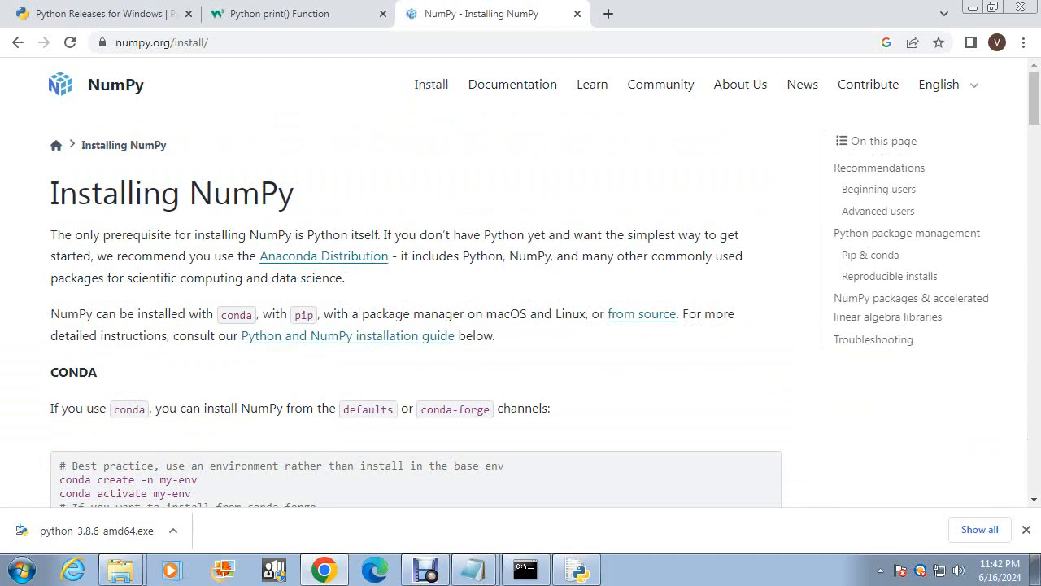
{"action": "scroll", "coordinate": [456, 276], "scroll_direction": "down", "scroll_amount": 3}
{"action": "scroll", "coordinate": [456, 276], "scroll_direction": "up", "scroll_amount": 3}
{"action": "scroll", "coordinate": [415, 325], "scroll_direction": "down", "scroll_amount": 1}
{"action": "scroll", "coordinate": [415, 326], "scroll_direction": "down", "scroll_amount": 1}
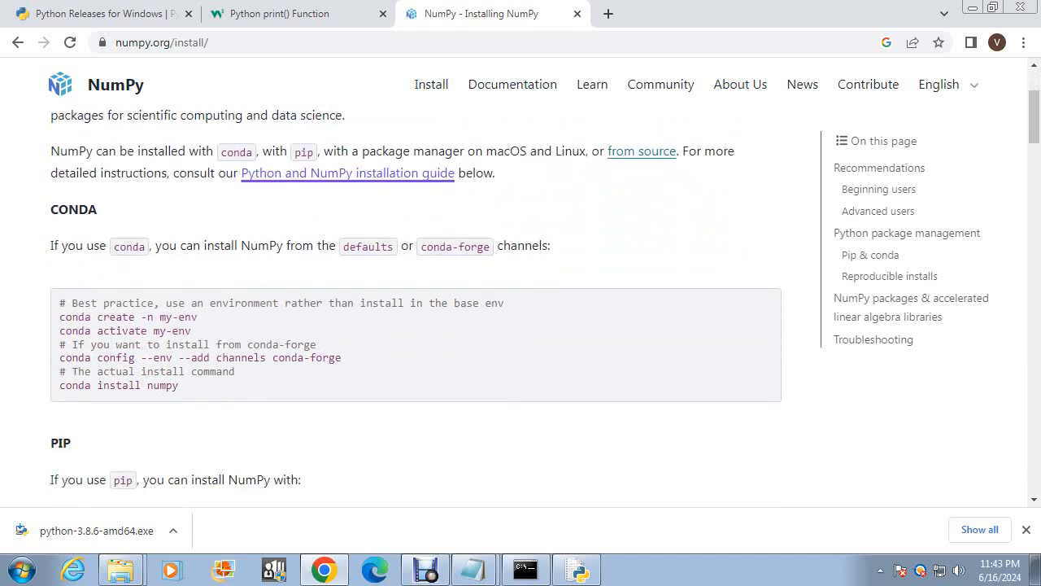
{"action": "scroll", "coordinate": [414, 325], "scroll_direction": "down", "scroll_amount": 1}
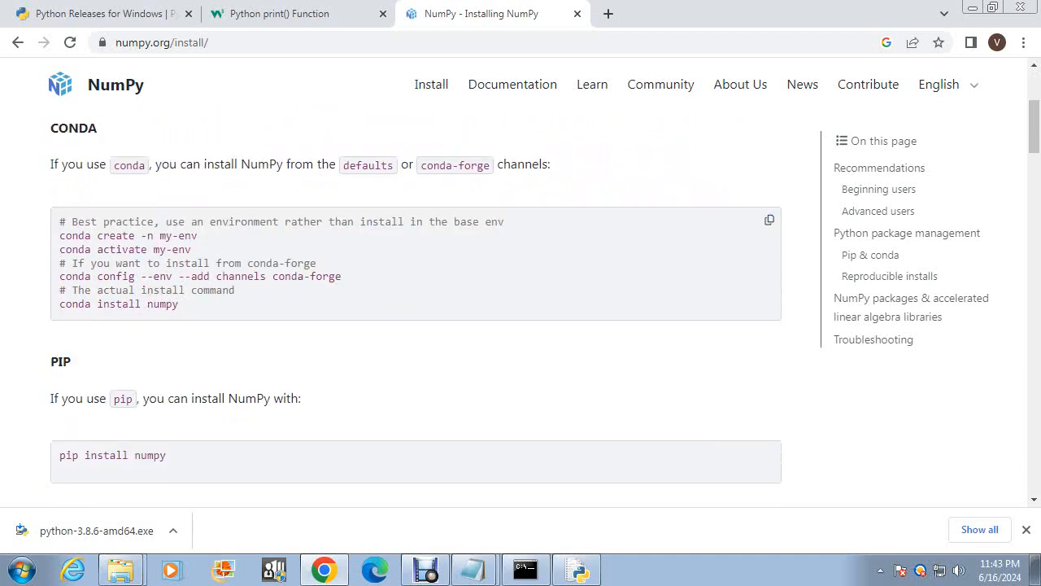
{"action": "scroll", "coordinate": [415, 325], "scroll_direction": "down", "scroll_amount": 2}
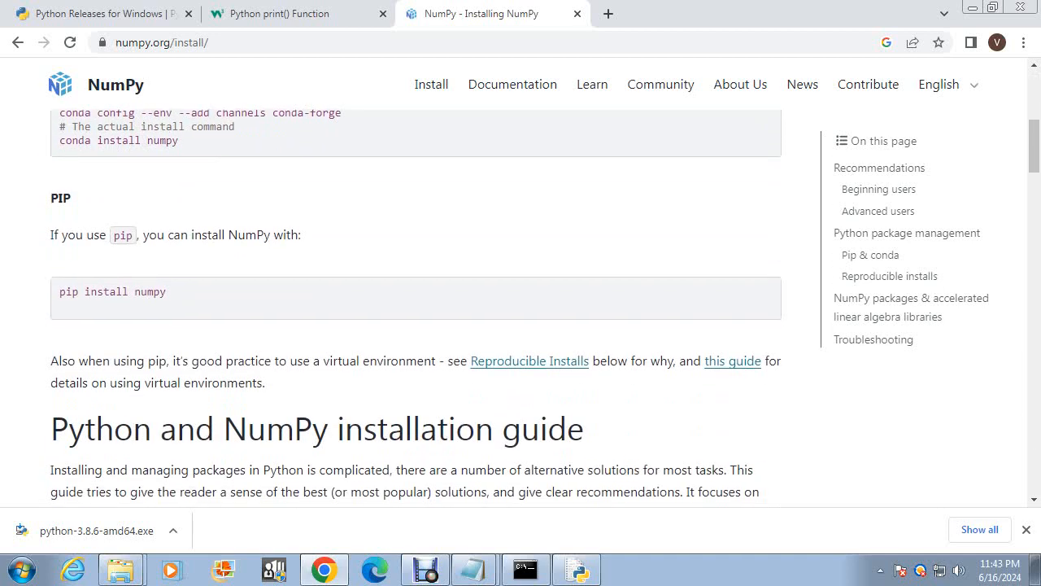
{"action": "scroll", "coordinate": [415, 325], "scroll_direction": "down", "scroll_amount": 3}
{"action": "scroll", "coordinate": [415, 325], "scroll_direction": "down", "scroll_amount": 2}
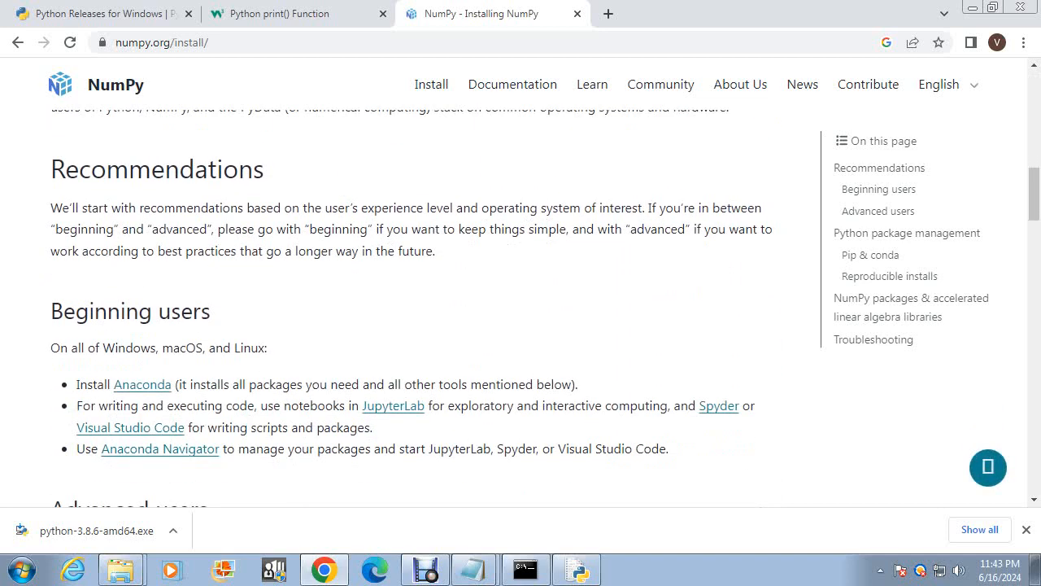
Read the NumPy installation page's sections on advanced users, Python package management, pip versus conda, and linear algebra libraries, ending at Beginning users
{"action": "scroll", "coordinate": [415, 325], "scroll_direction": "down", "scroll_amount": 2}
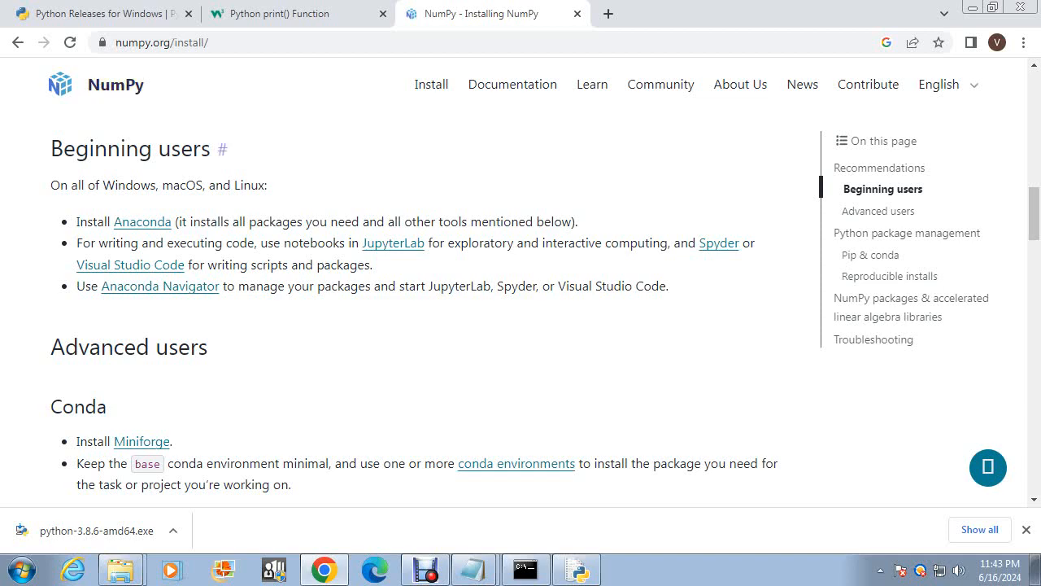
{"action": "scroll", "coordinate": [219, 149], "scroll_direction": "down", "scroll_amount": 3}
{"action": "scroll", "coordinate": [521, 307], "scroll_direction": "down", "scroll_amount": 5}
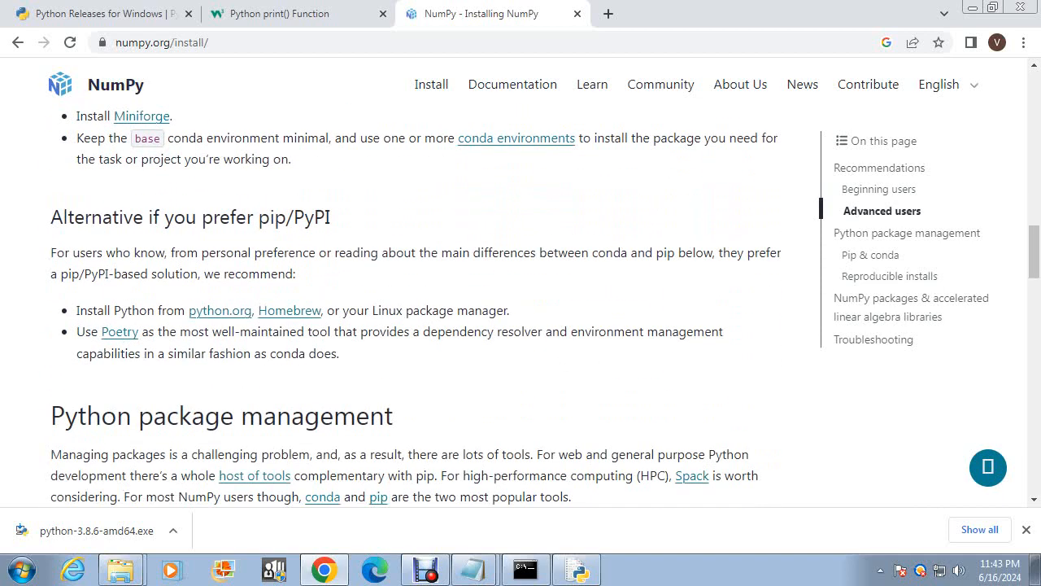
{"action": "scroll", "coordinate": [520, 307], "scroll_direction": "down", "scroll_amount": 9}
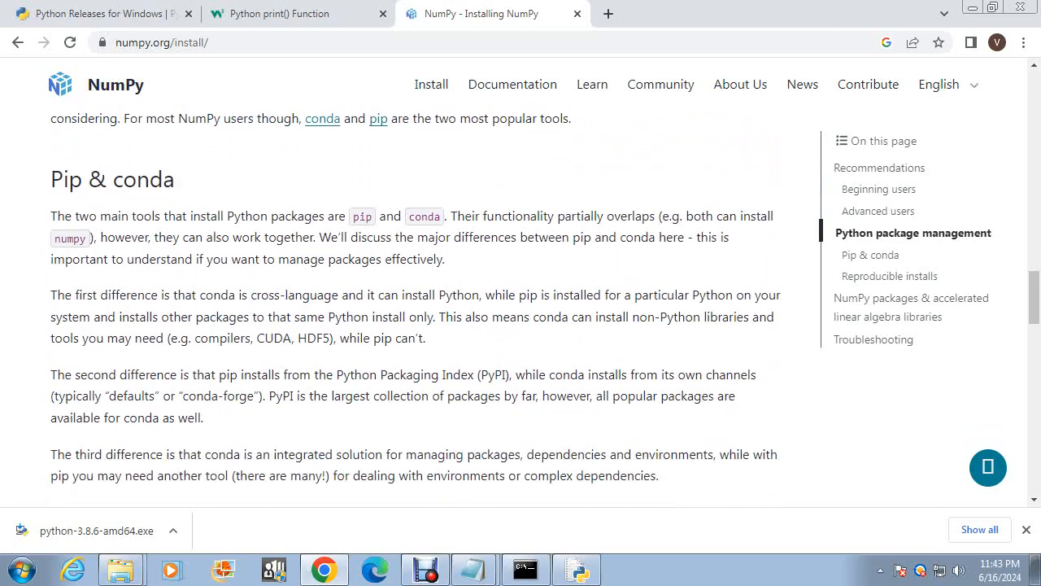
{"action": "scroll", "coordinate": [521, 307], "scroll_direction": "down", "scroll_amount": 3}
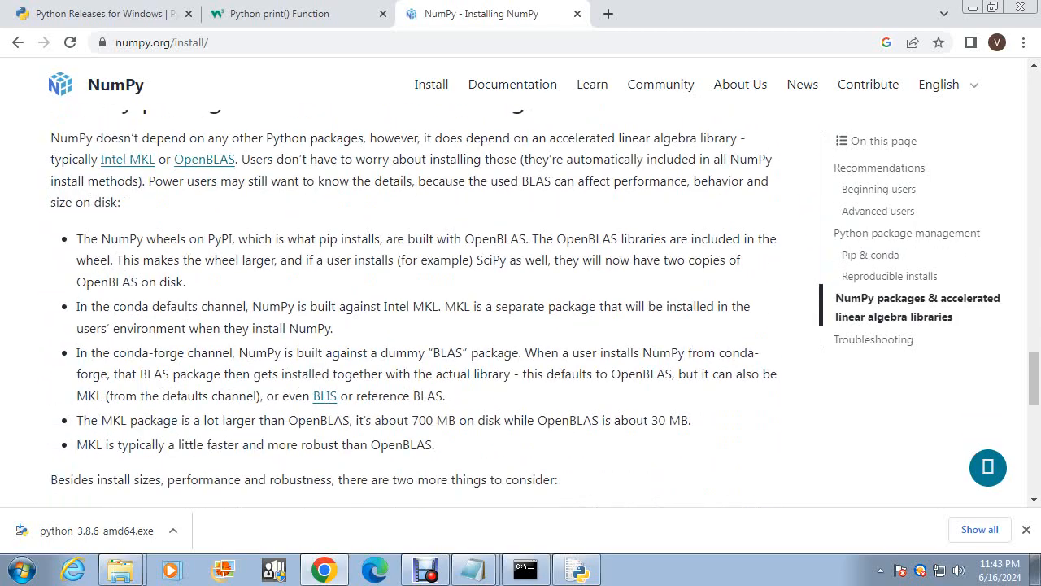
{"action": "scroll", "coordinate": [521, 307], "scroll_direction": "up", "scroll_amount": 7}
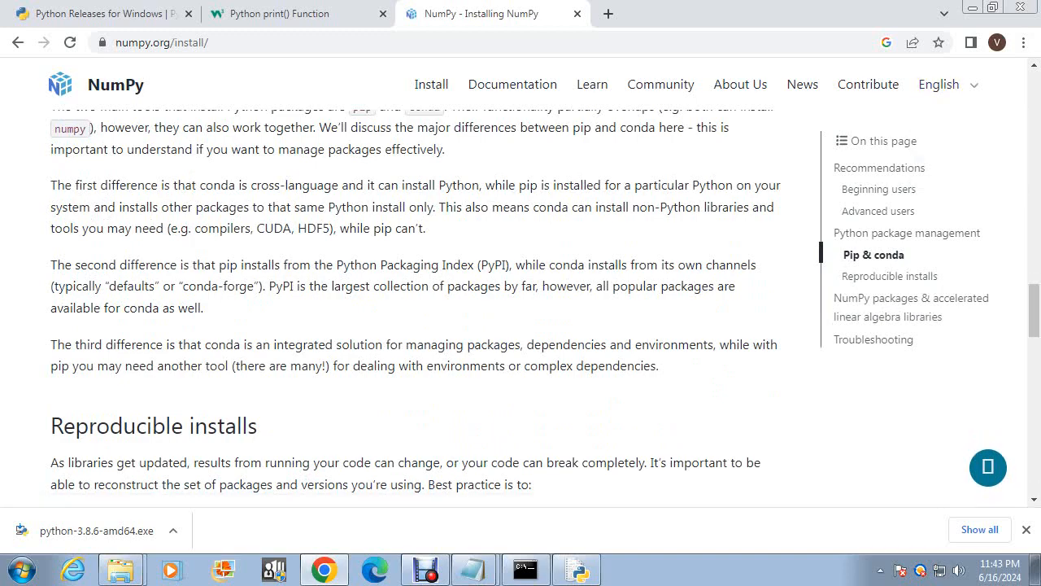
{"action": "scroll", "coordinate": [415, 301], "scroll_direction": "up", "scroll_amount": 6}
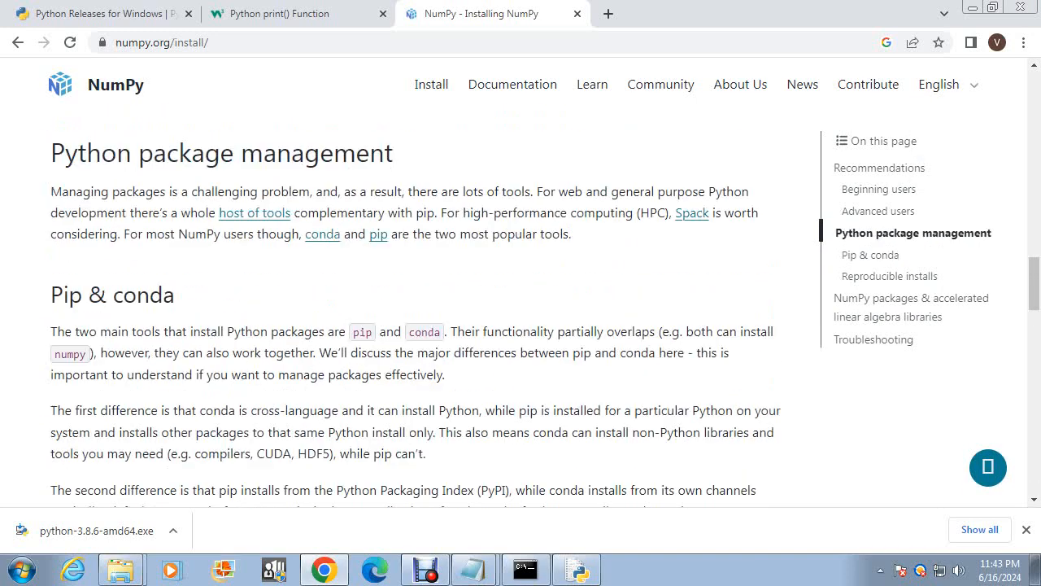
{"action": "scroll", "coordinate": [415, 301], "scroll_direction": "up", "scroll_amount": 2}
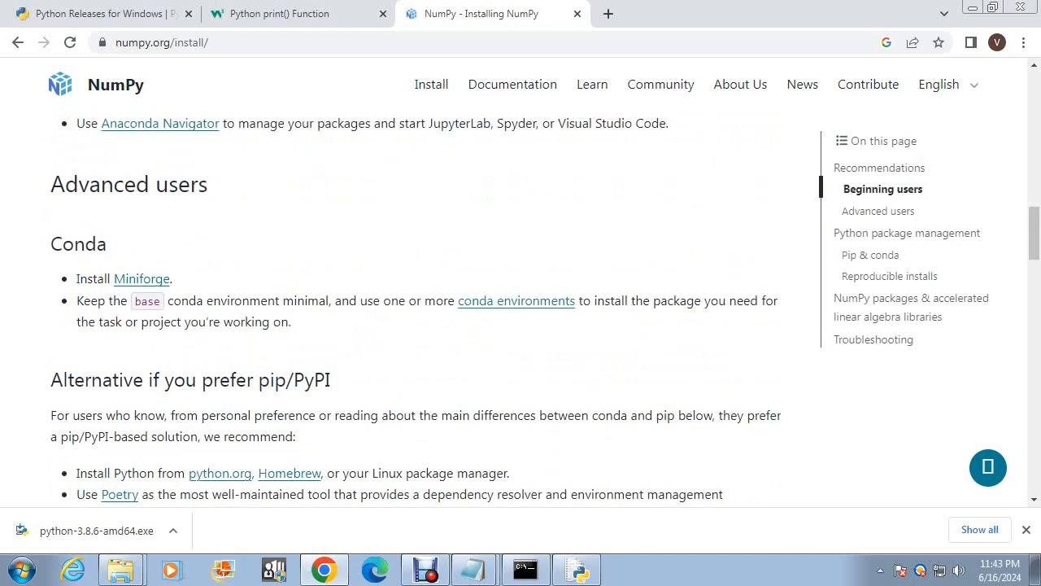
{"action": "scroll", "coordinate": [414, 301], "scroll_direction": "up", "scroll_amount": 4}
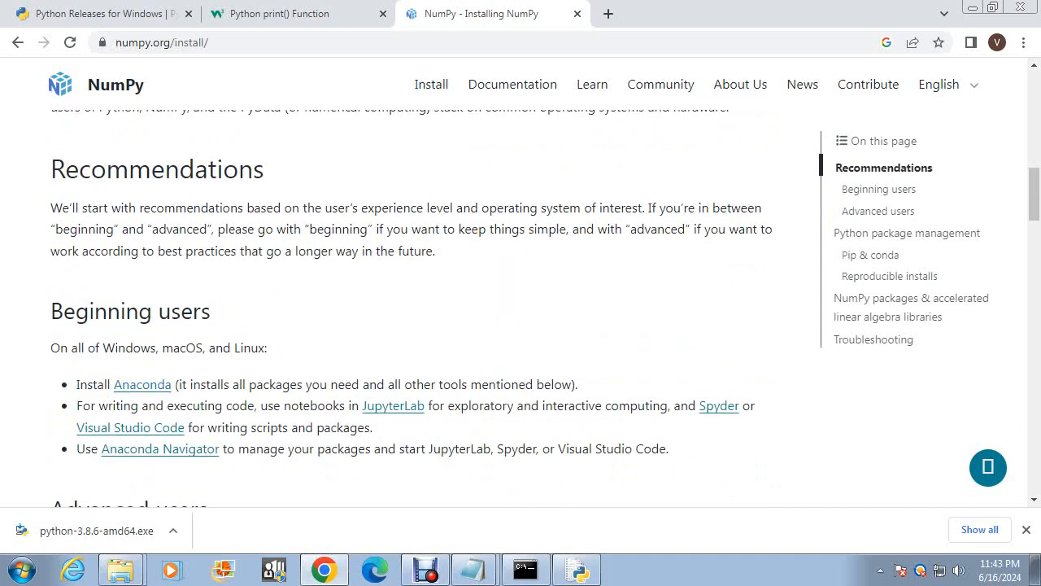
Open the Anaconda download page from the Beginning users recommendations, accept all cookies, and look through the Distribution page
{"action": "left_click", "coordinate": [143, 384]}
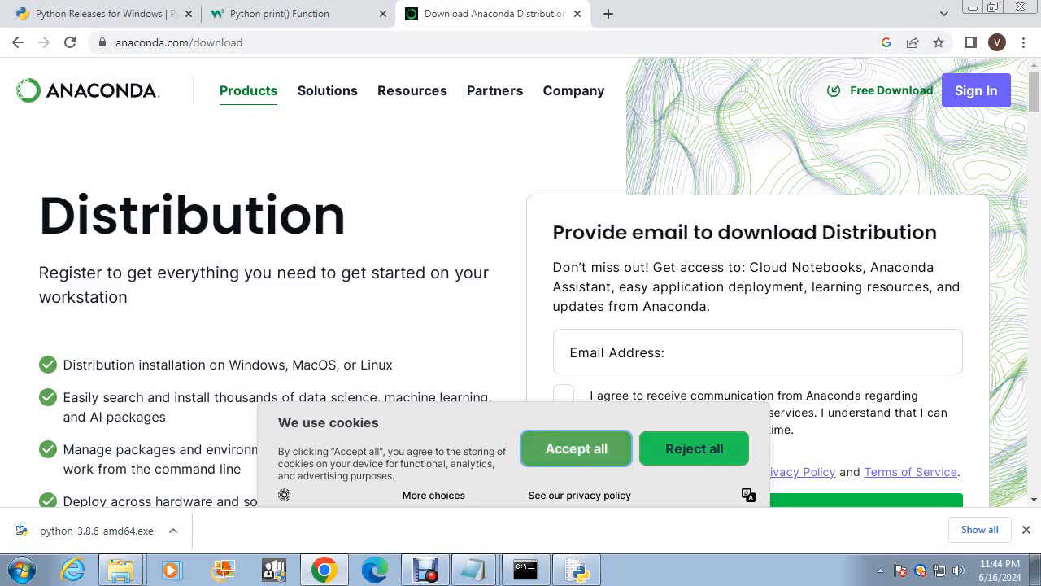
{"action": "left_click", "coordinate": [576, 448]}
{"action": "scroll", "coordinate": [520, 309], "scroll_direction": "down", "scroll_amount": 6}
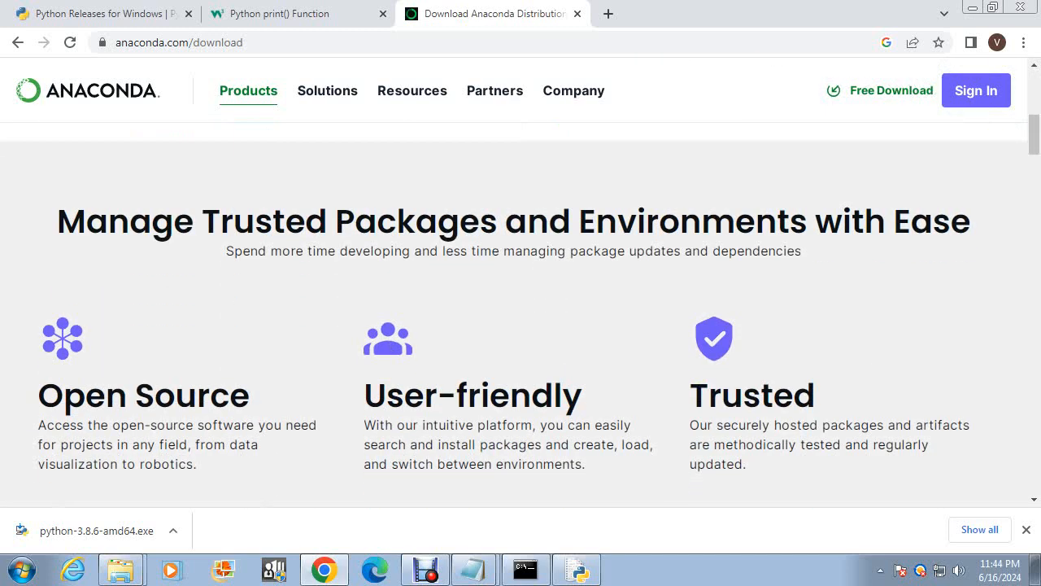
{"action": "scroll", "coordinate": [521, 325], "scroll_direction": "down", "scroll_amount": 2}
{"action": "scroll", "coordinate": [521, 326], "scroll_direction": "up", "scroll_amount": 1}
{"action": "scroll", "coordinate": [521, 326], "scroll_direction": "down", "scroll_amount": 2}
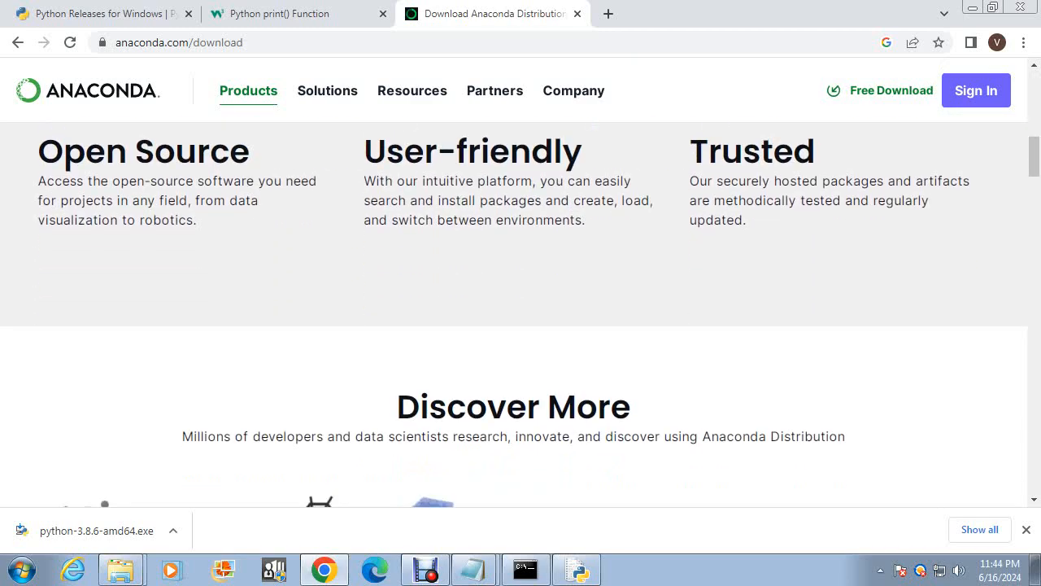
{"action": "scroll", "coordinate": [521, 309], "scroll_direction": "up", "scroll_amount": 10}
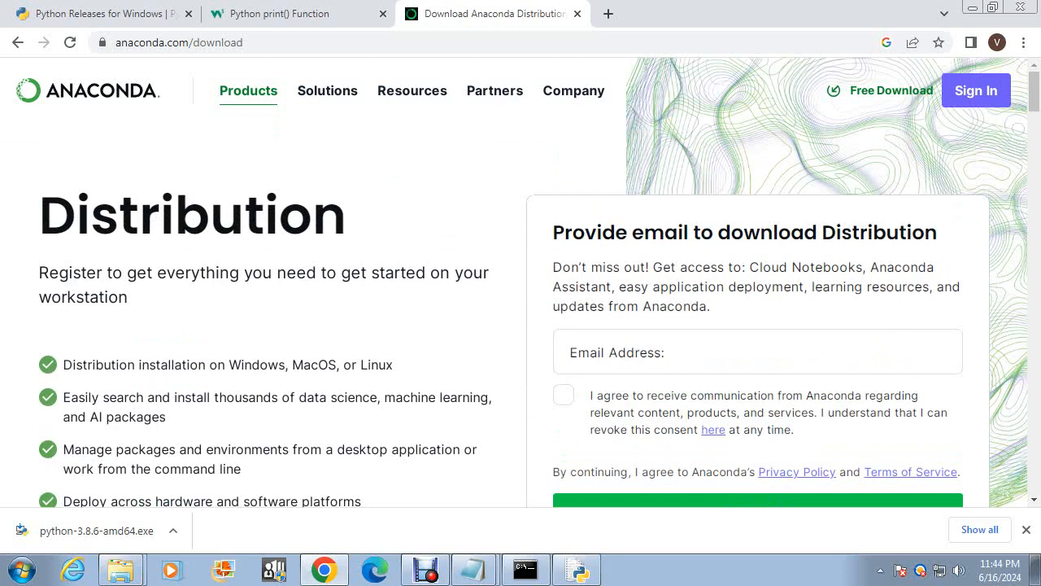
Switch to the IDLE editor showing hello-world.py and maximize its window
{"action": "mouse_move", "coordinate": [413, 91]}
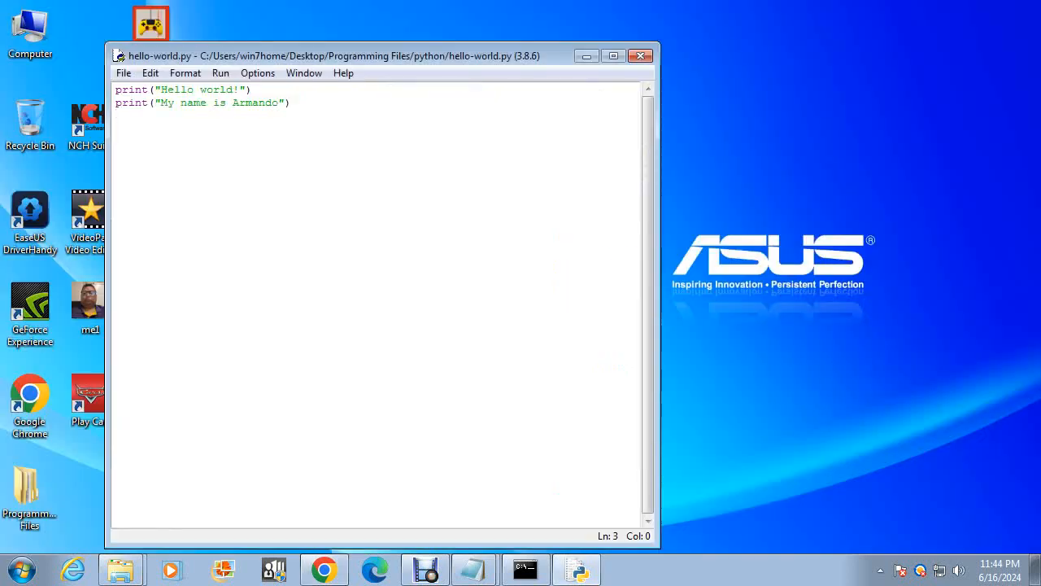
{"action": "left_click", "coordinate": [613, 55]}
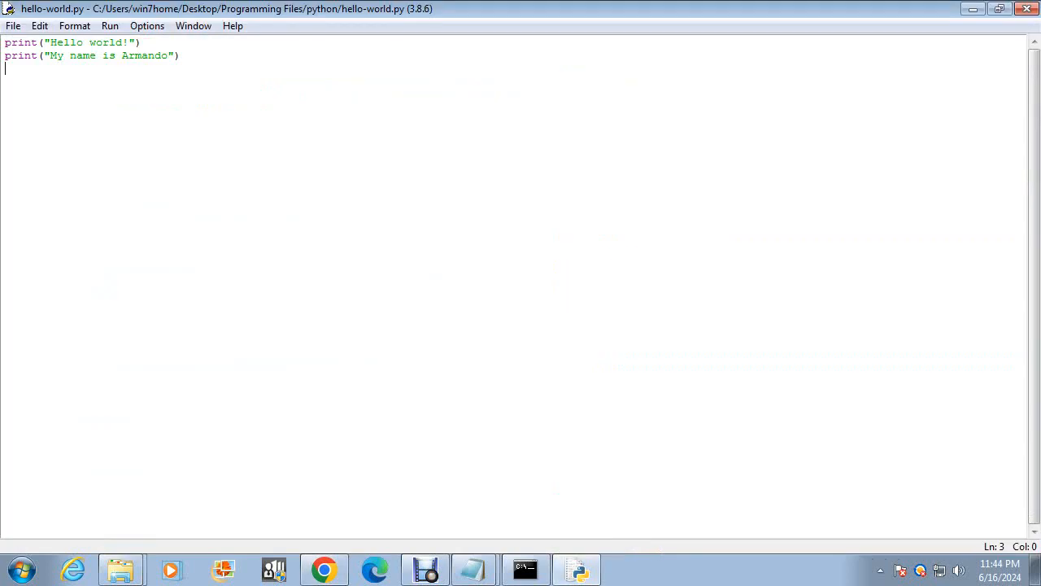